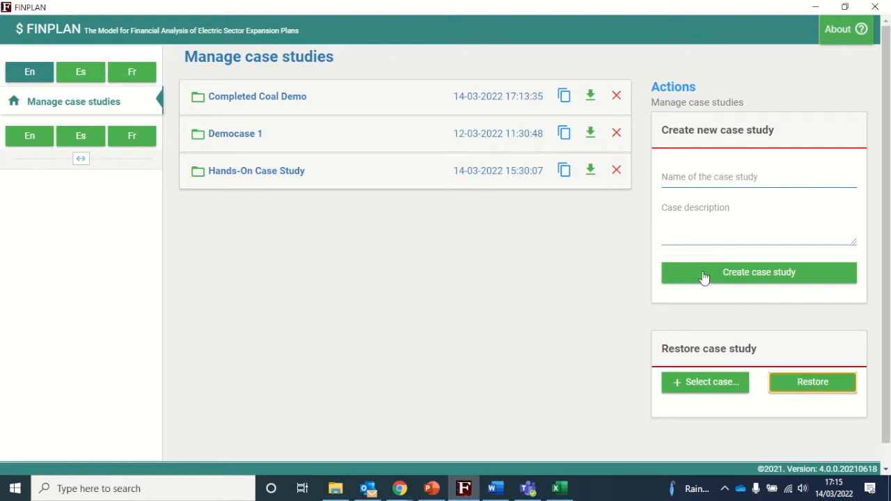
Create a case study named "CCGT Demonstration" with the description "Hands-on 6 case study on a single combined cycle power plant".
click(734, 183)
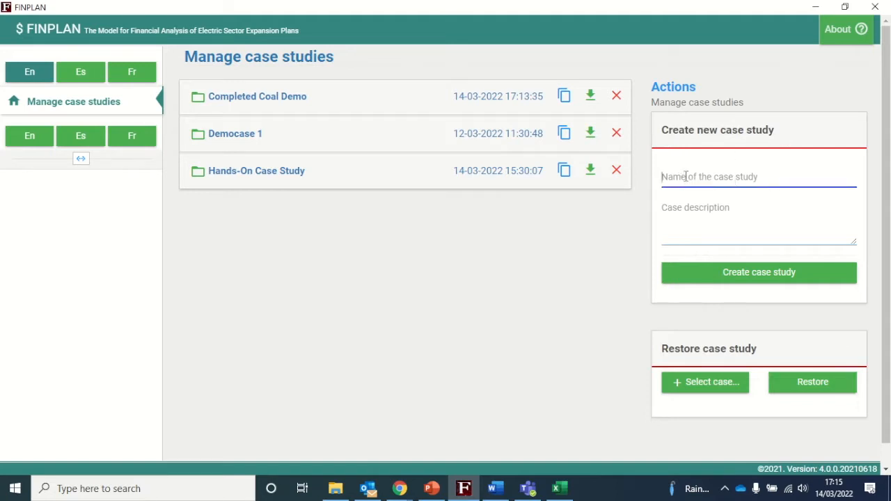
text(CCGT)
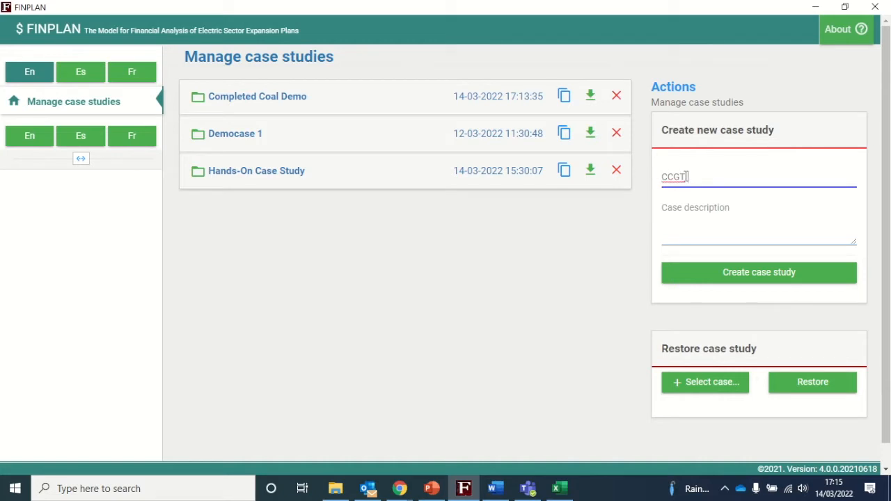
text( Demonstration)
click(704, 222)
text(H)
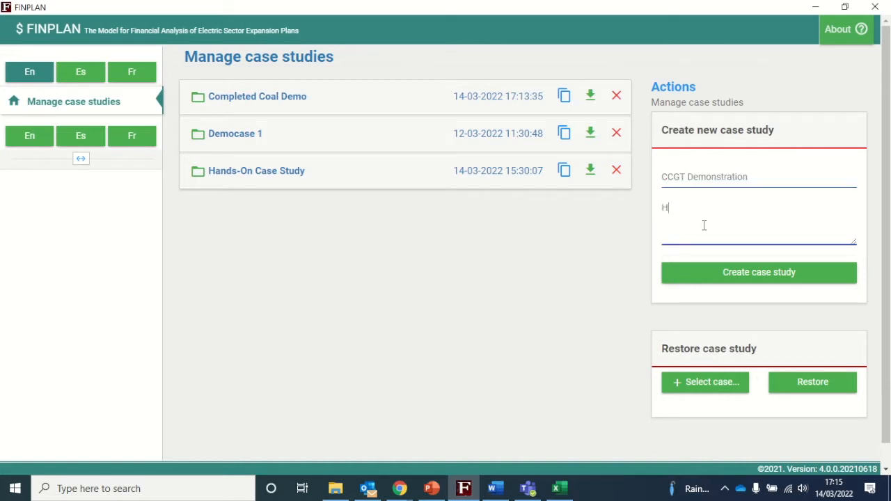
text(ands-on 6 case study on a singl)
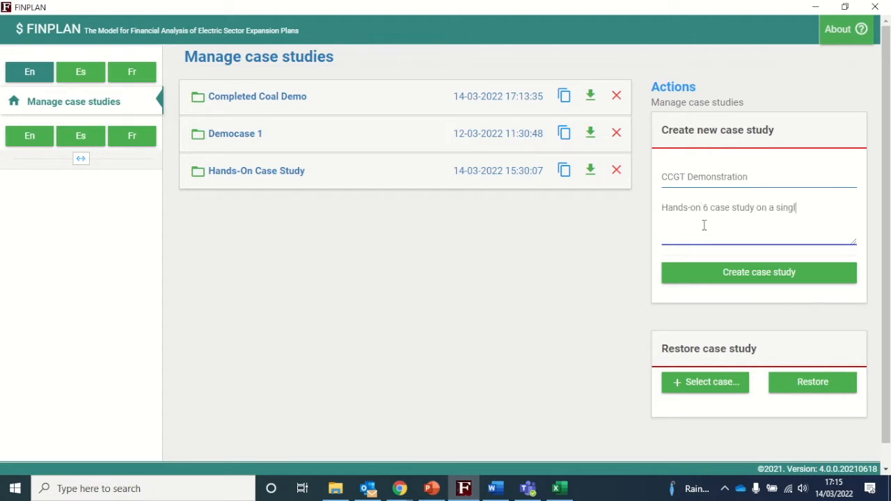
text(e combined cycle power plant)
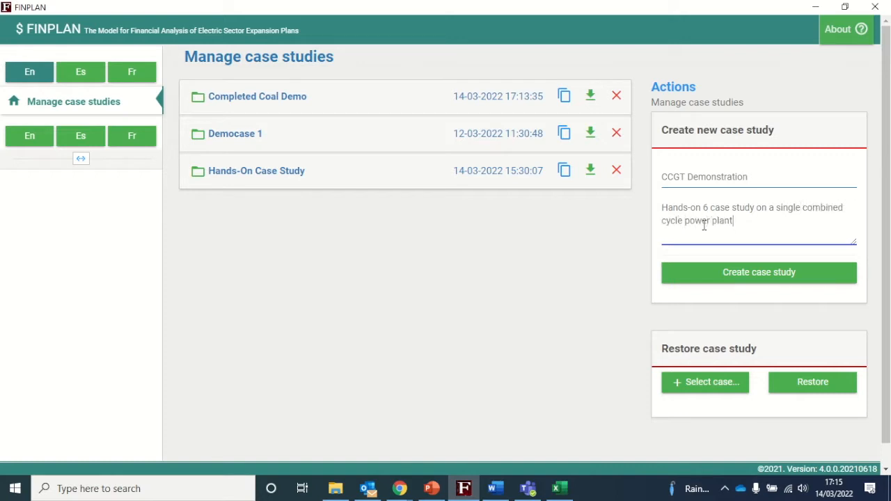
click(752, 278)
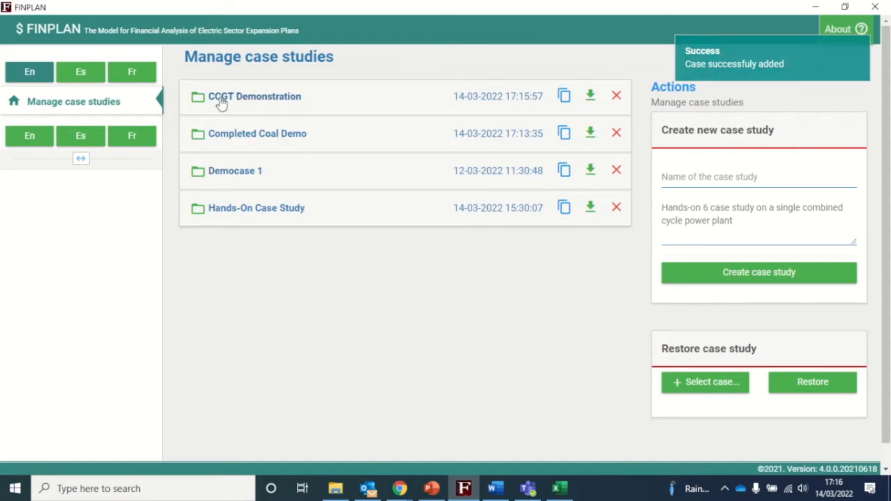
Open the CCGT Demonstration case and set its start year to 2015, end year to 2040 and study type to Single Plant.
click(277, 101)
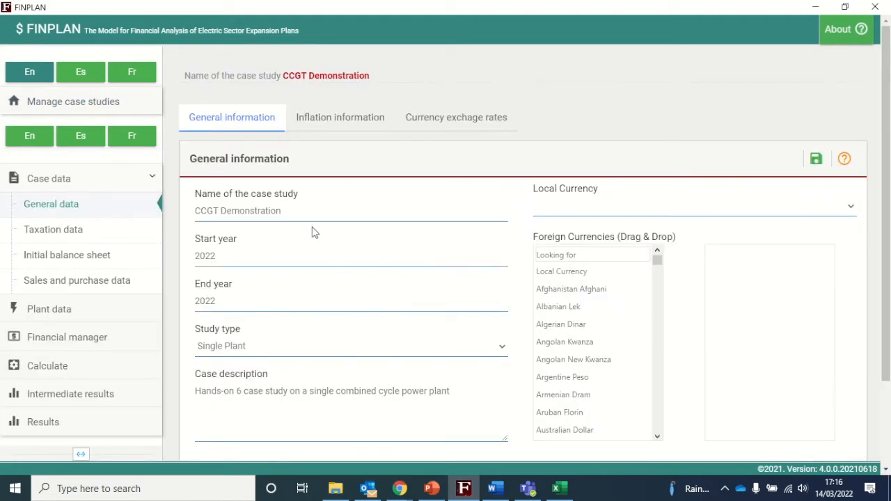
click(223, 261)
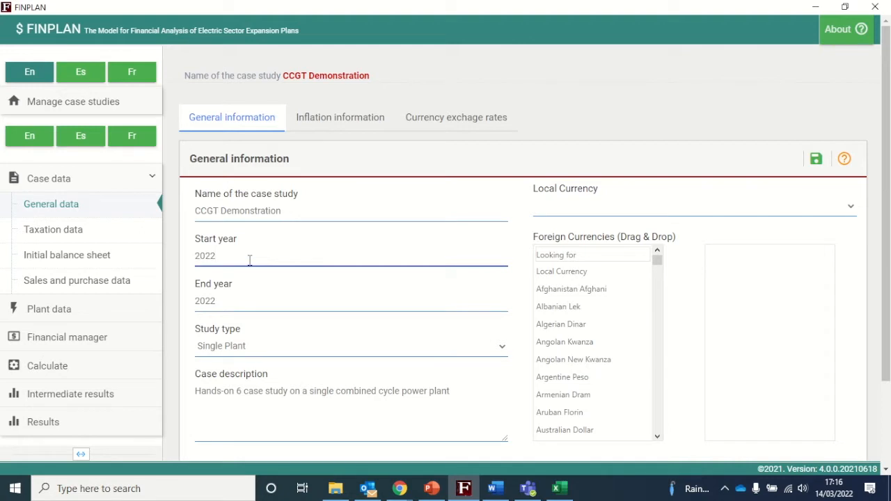
key(BackSpace)
key(BackSpace)
text(15)
click(237, 301)
key(BackSpace)
key(BackSpace)
text(4)
click(236, 352)
click(236, 363)
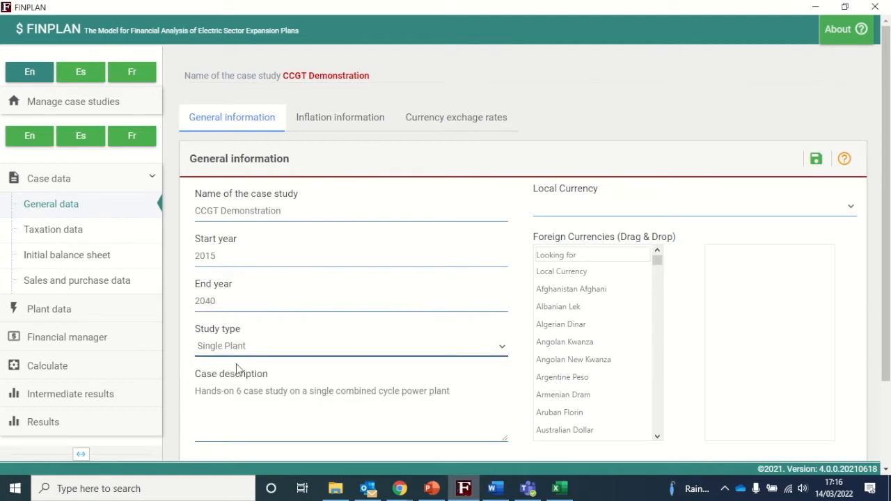
Choose Local Currency as the local currency, add US Dollar as a foreign currency, and save the general information.
scroll(264, 401, down, 2)
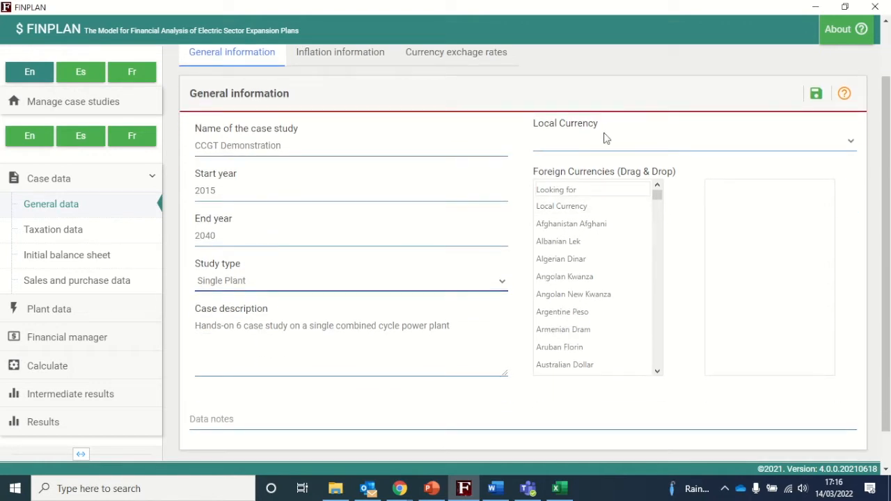
click(604, 141)
click(593, 159)
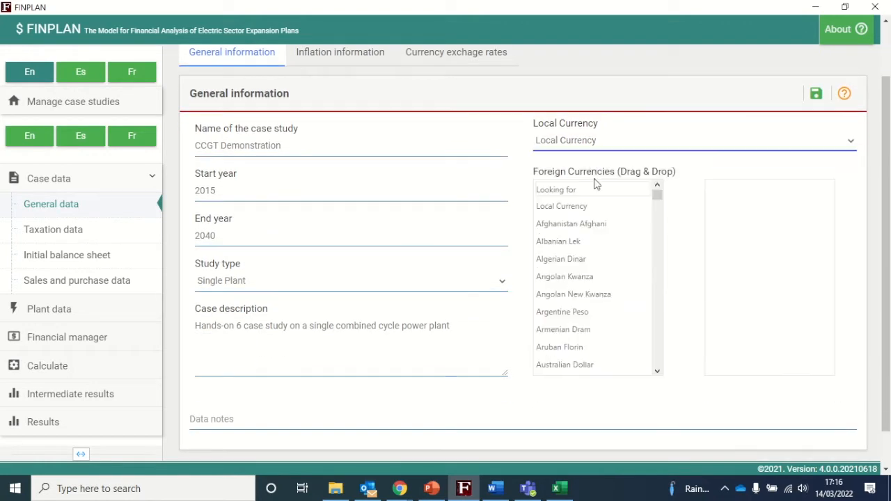
text(us)
drag(551, 206, 752, 228)
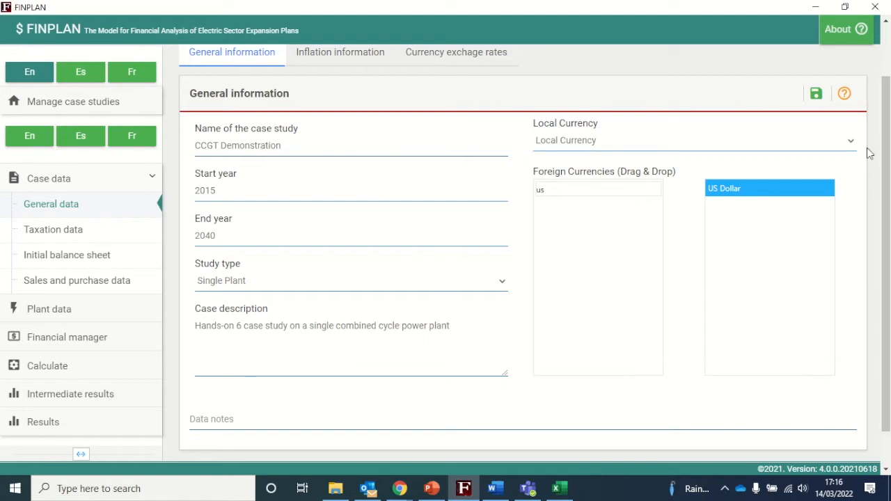
click(817, 96)
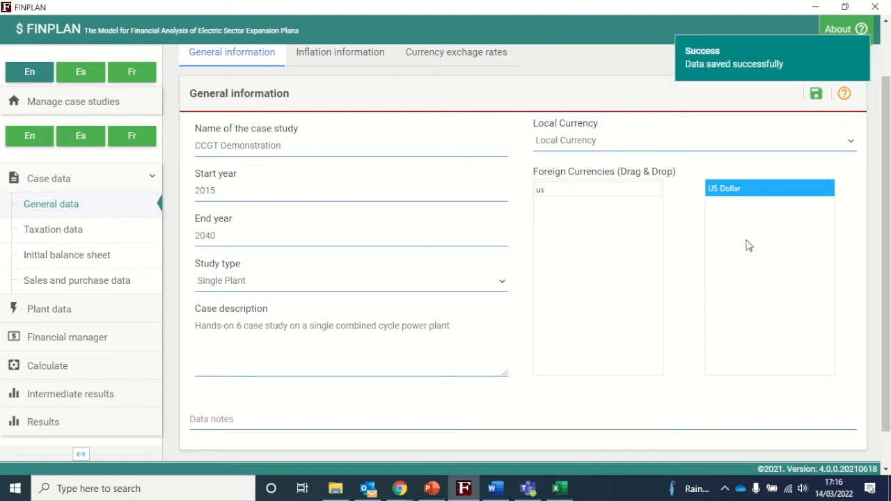
Set steady inflation rates of 1% for the US Dollar and 5% for the Local Currency, and save them.
click(340, 62)
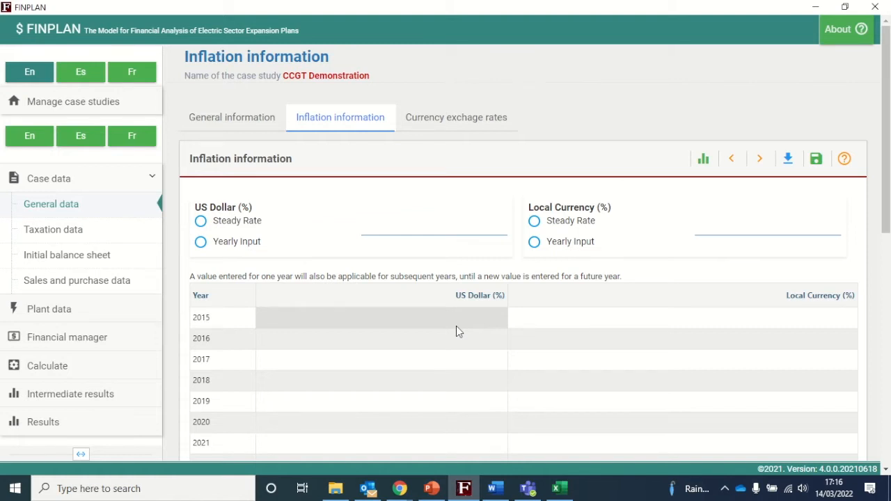
click(236, 221)
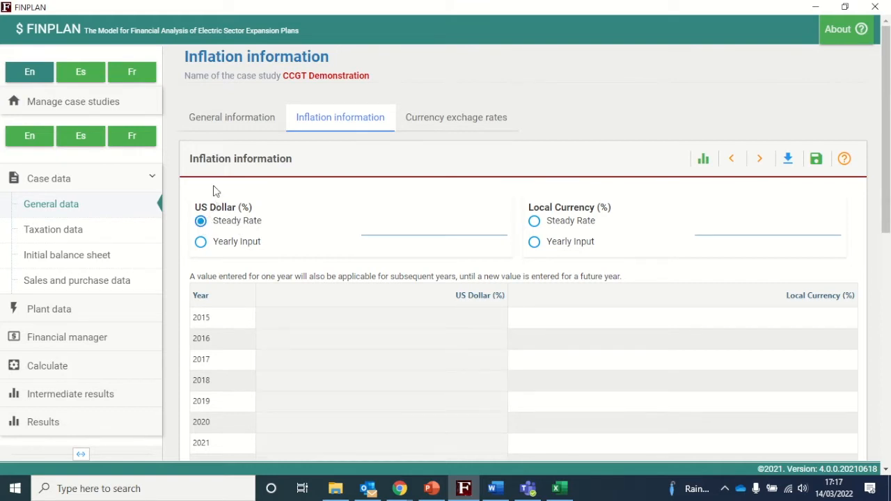
click(401, 232)
text(1)
click(571, 221)
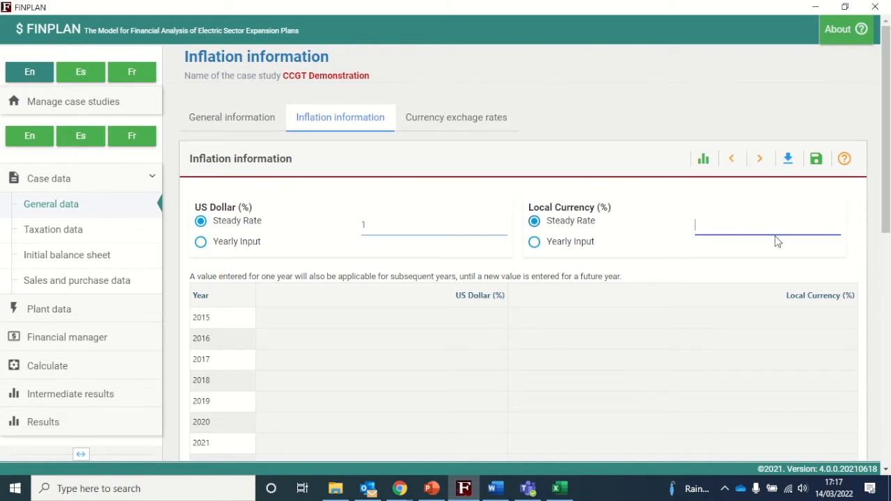
text(5)
scroll(884, 209, down, 1)
scroll(835, 211, down, 1)
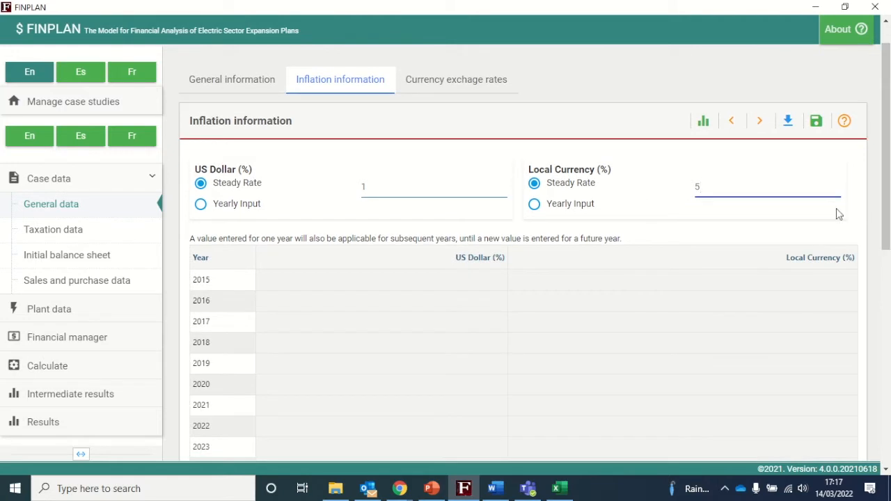
click(815, 131)
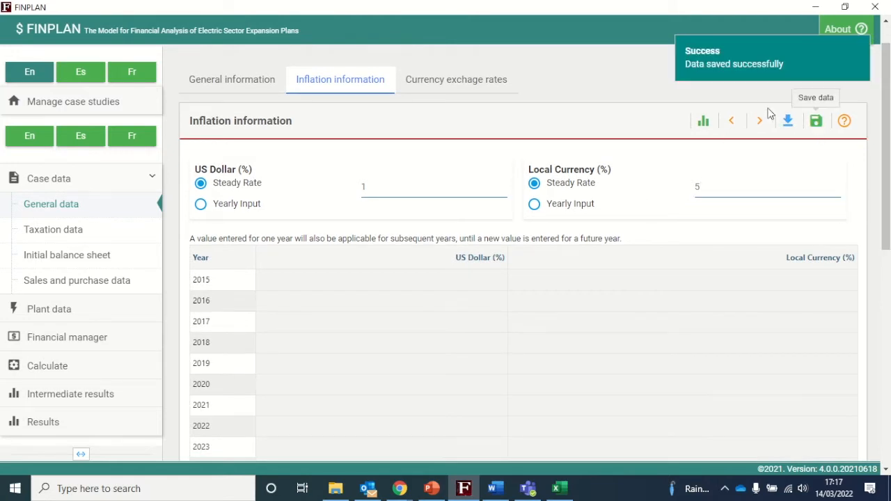
Make the exchange rate reflect inflation rates, enter 3 for 2014 and 3.2 for 2015, and save the exchange rates.
click(468, 96)
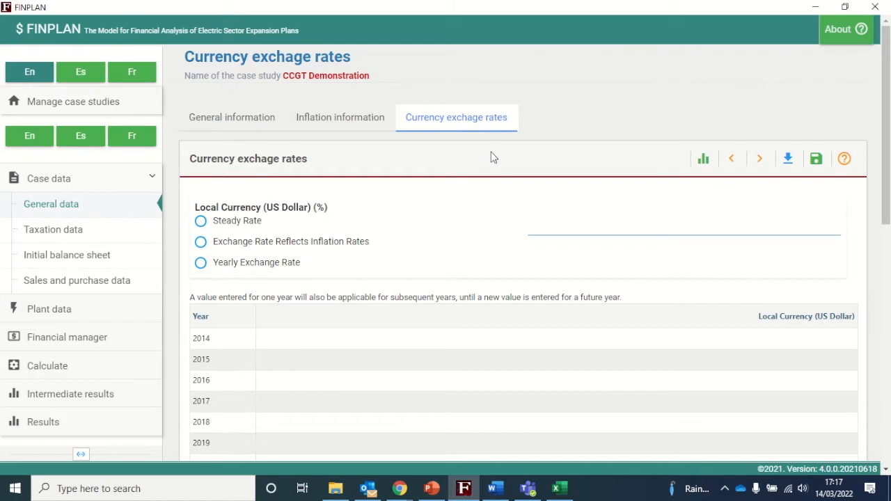
click(272, 248)
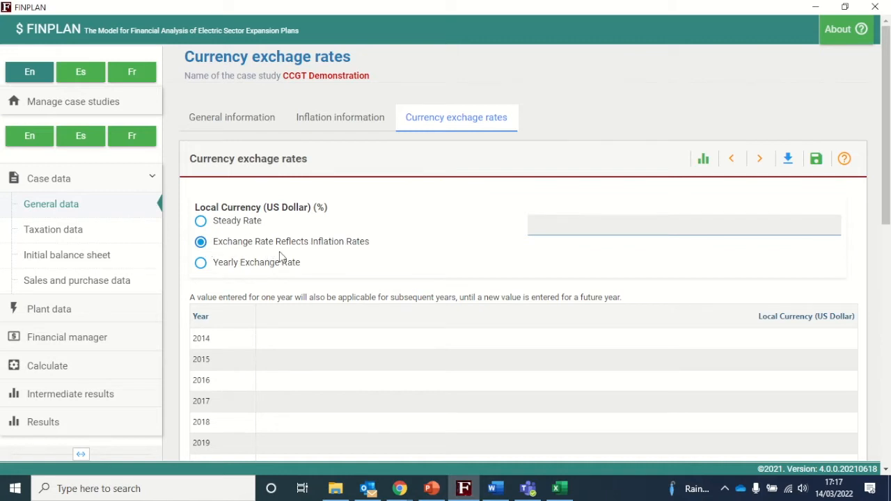
click(389, 338)
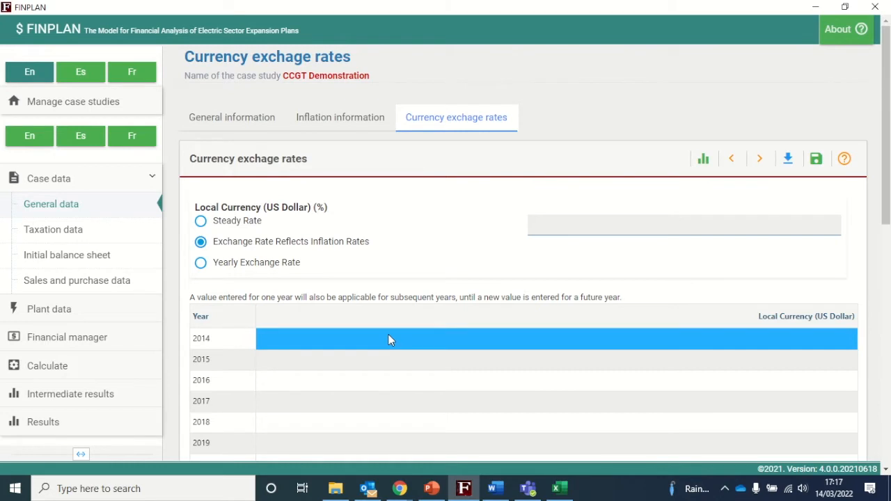
click(388, 337)
click(388, 360)
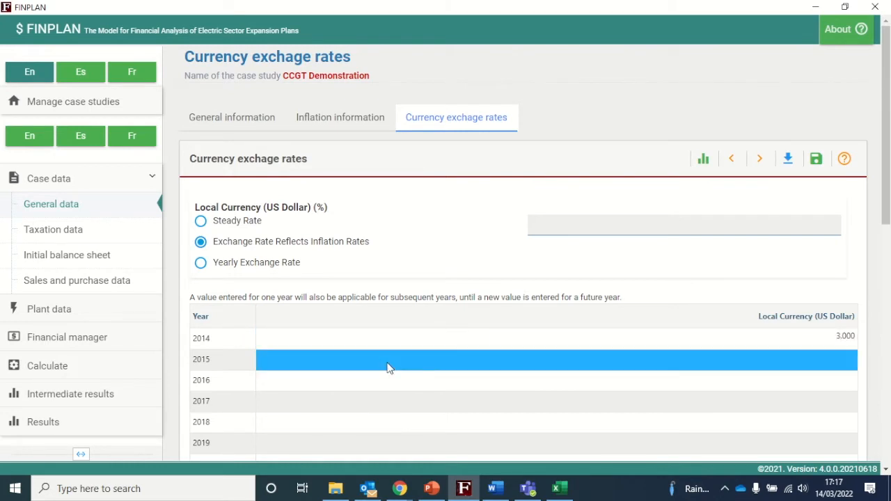
click(389, 364)
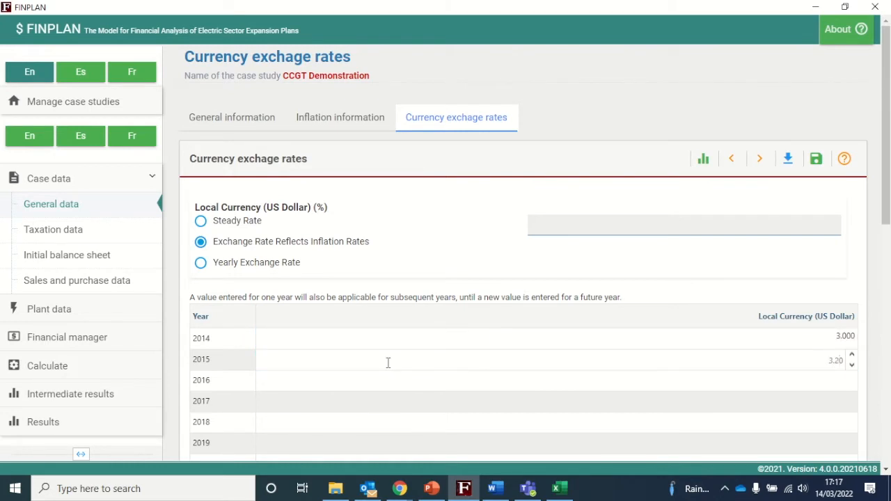
scroll(854, 304, down, 4)
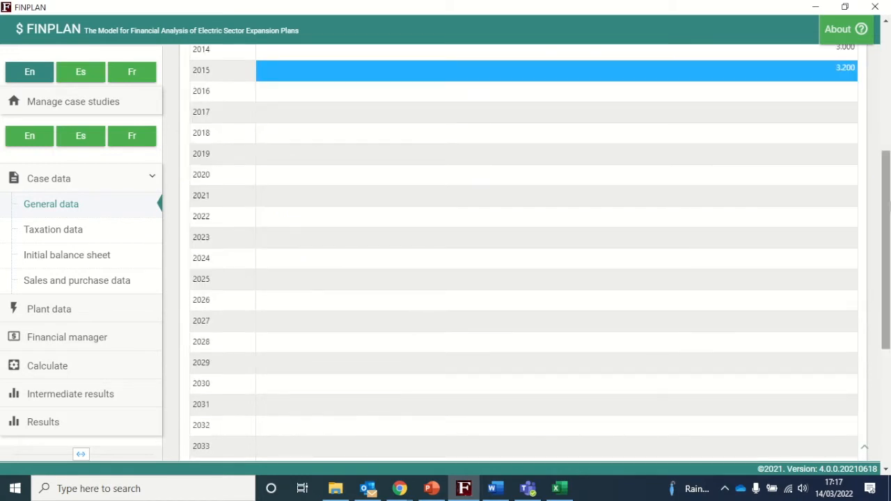
scroll(860, 313, up, 4)
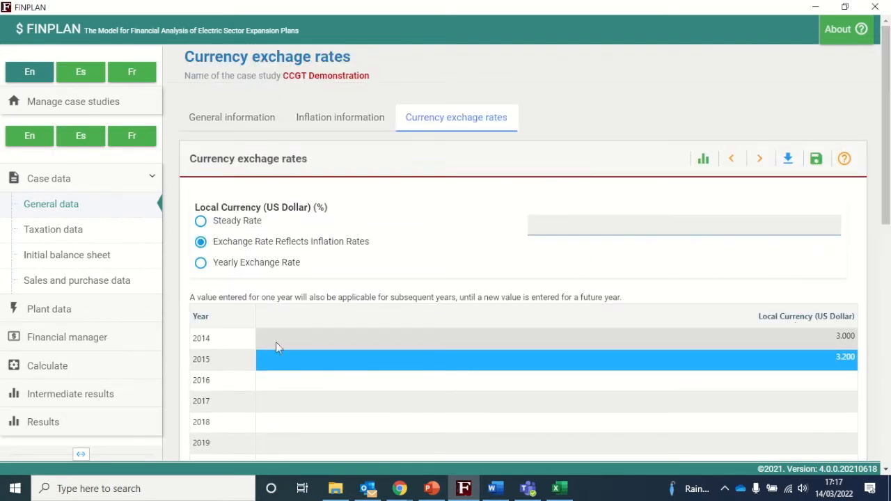
click(818, 160)
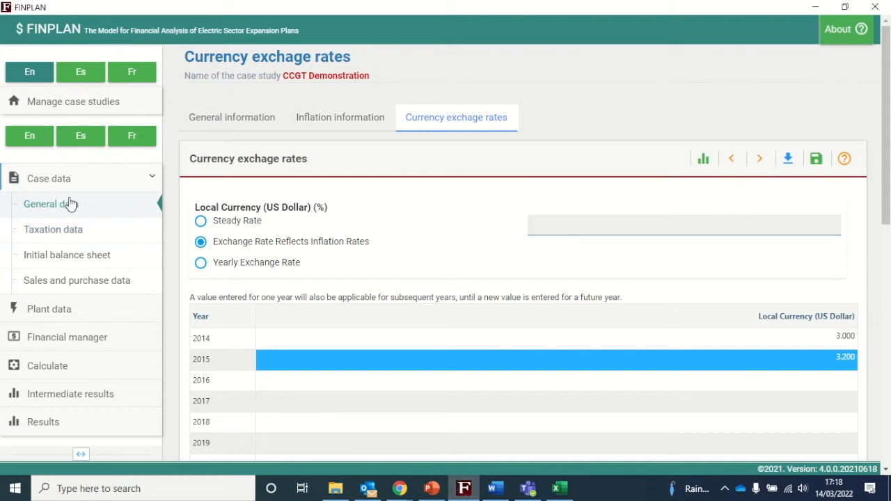
In the taxation data, have the tax loss carried forward with a start-year loss of 0 million.
click(48, 239)
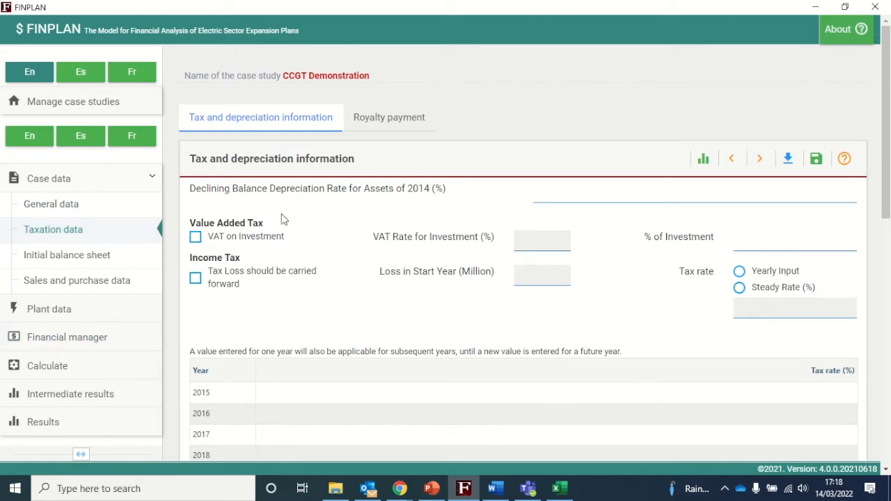
drag(190, 189, 457, 197)
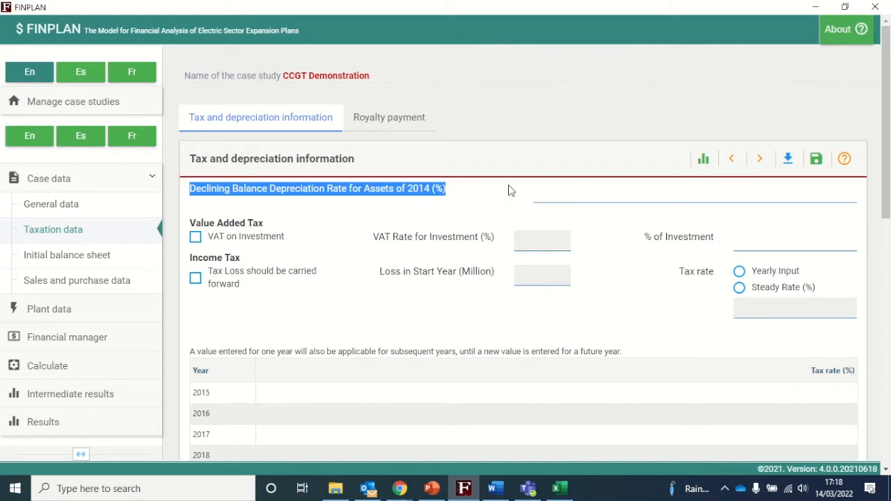
click(538, 193)
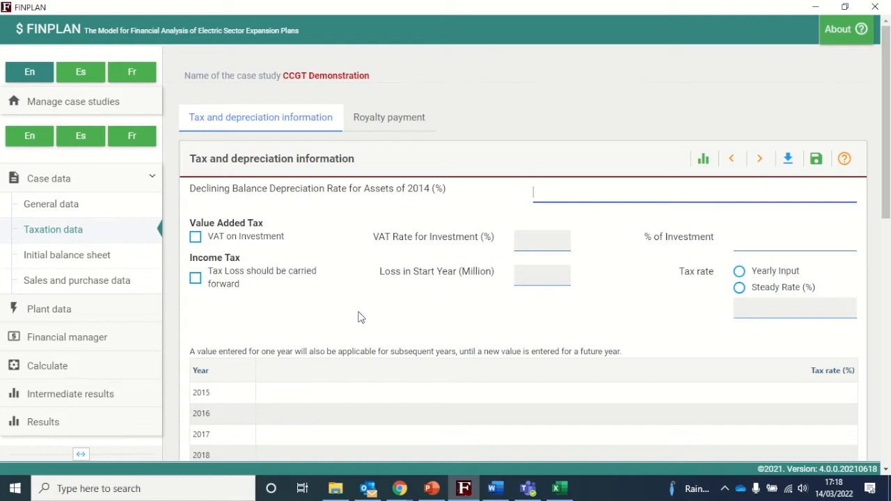
click(196, 278)
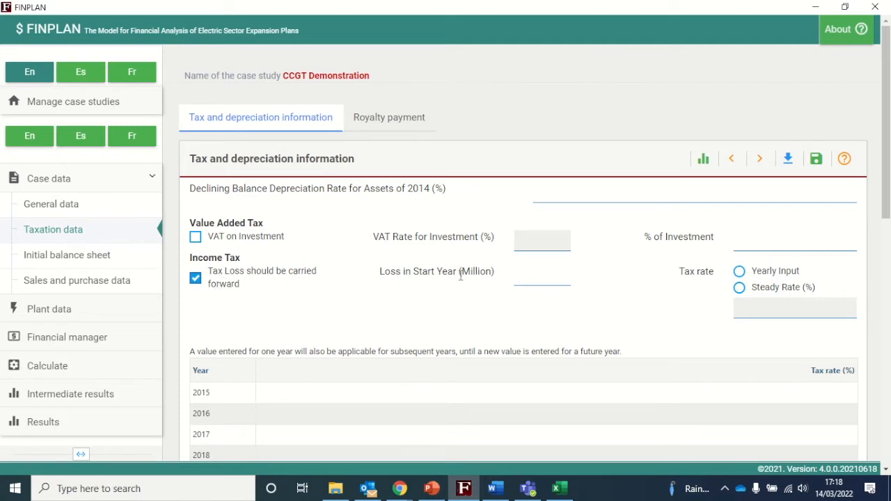
click(529, 284)
text(0)
click(373, 302)
Set the income tax to a steady rate of 20% and save the tax and depreciation information.
click(739, 288)
click(765, 303)
text(20)
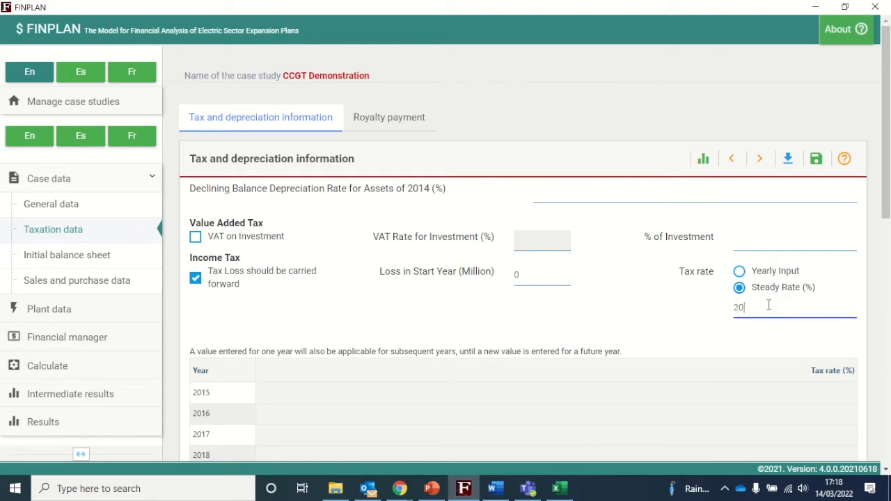
click(543, 323)
click(812, 161)
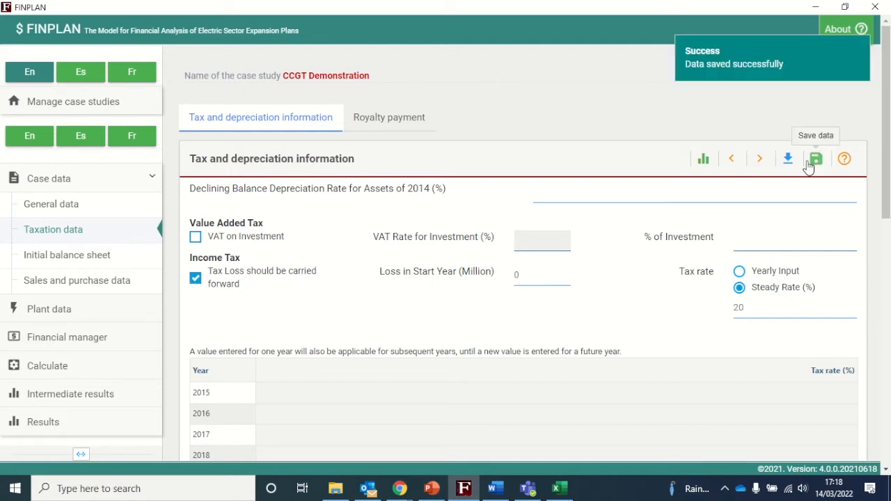
In the initial balance sheet, enter short term deposits of 80 and equity of 80, and save the assets and liabilities.
click(402, 126)
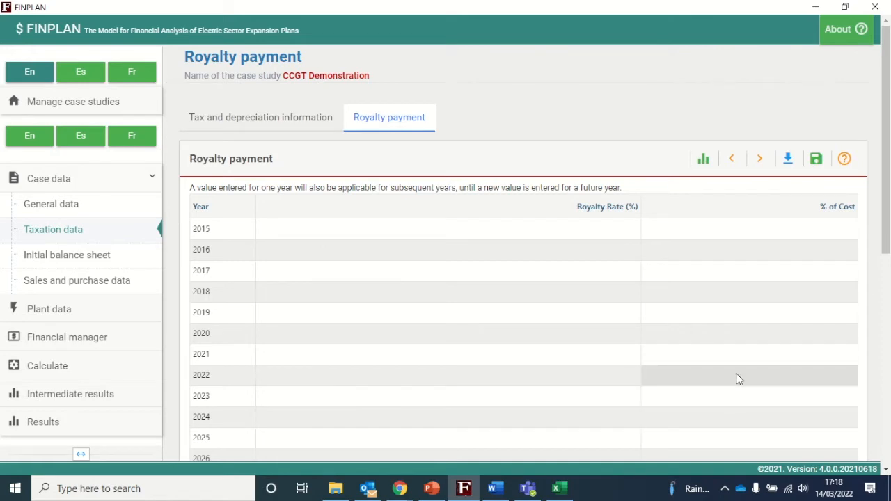
click(57, 263)
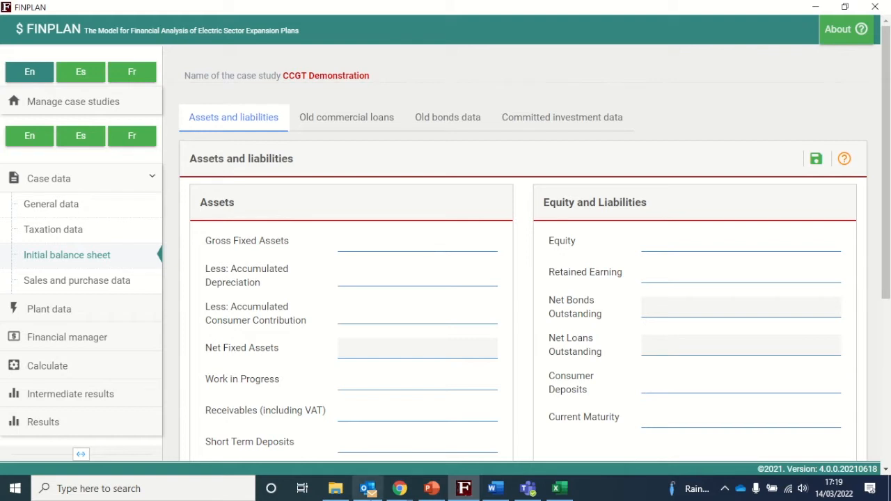
click(362, 438)
text(80)
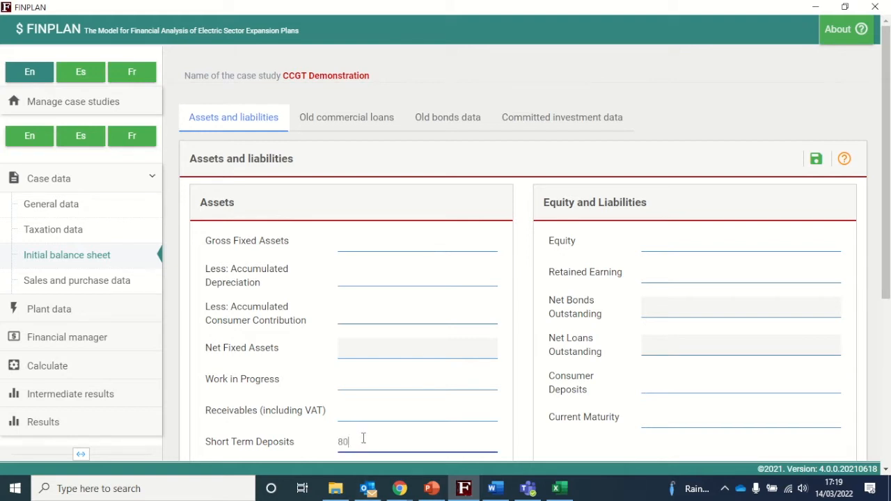
click(678, 242)
text(80)
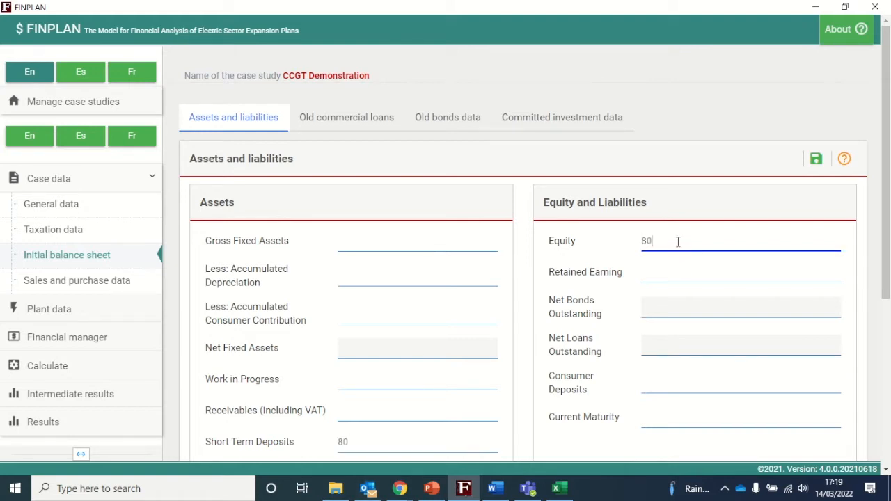
click(815, 162)
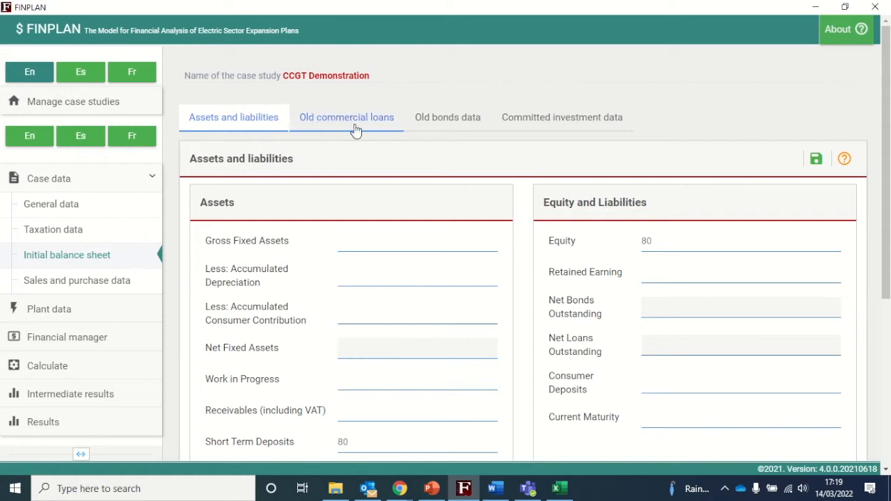
Review the initial balance sheet's old commercial loans, old bonds and committed investment data, and return to the assets and liabilities.
click(317, 122)
click(452, 128)
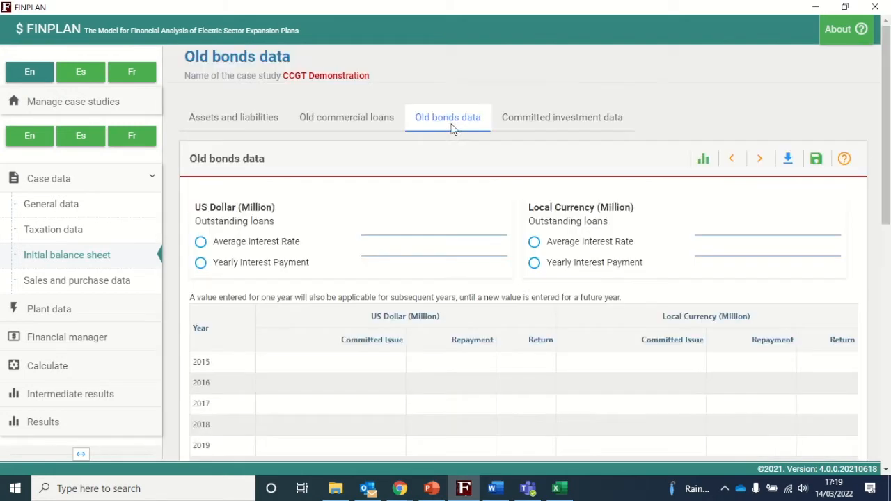
click(560, 123)
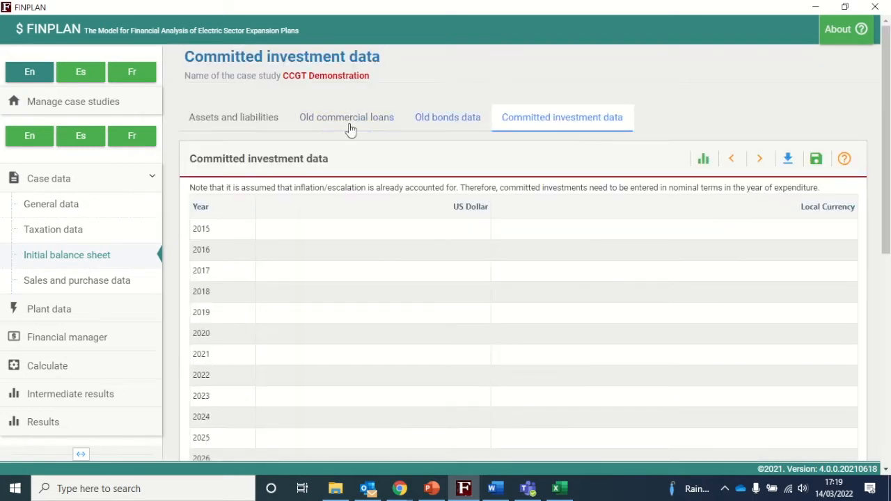
click(230, 124)
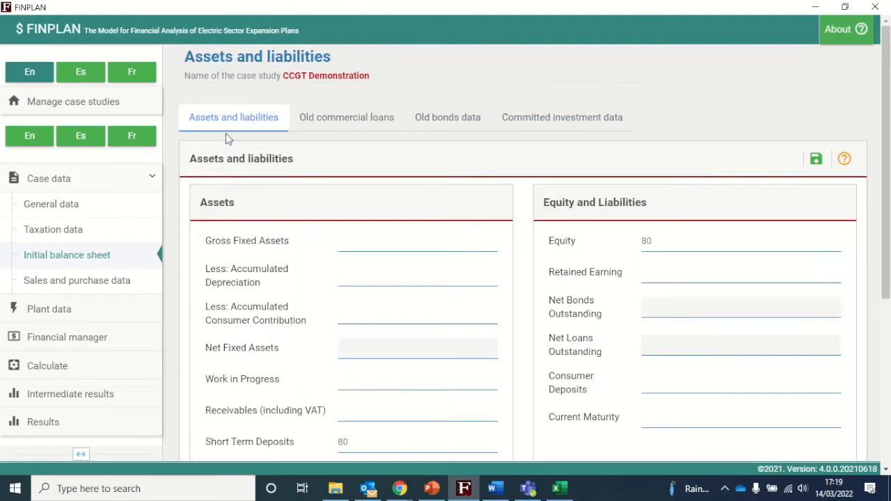
Add a sales data entry for the product Electricity (GWh) with Utility as the client.
click(68, 289)
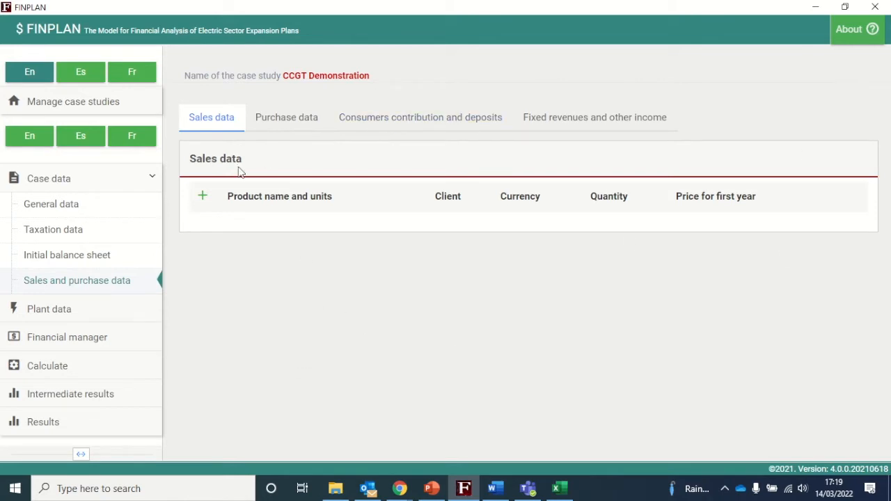
click(202, 207)
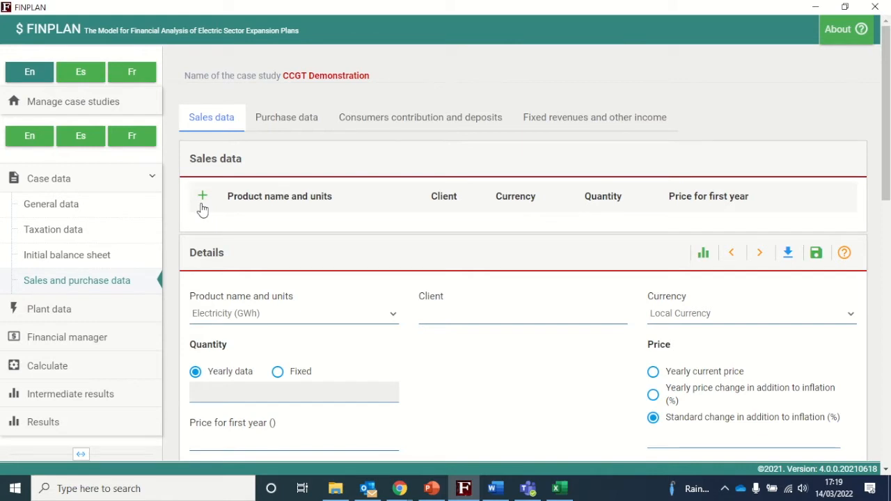
click(288, 315)
click(273, 332)
scroll(439, 296, down, 1)
click(448, 251)
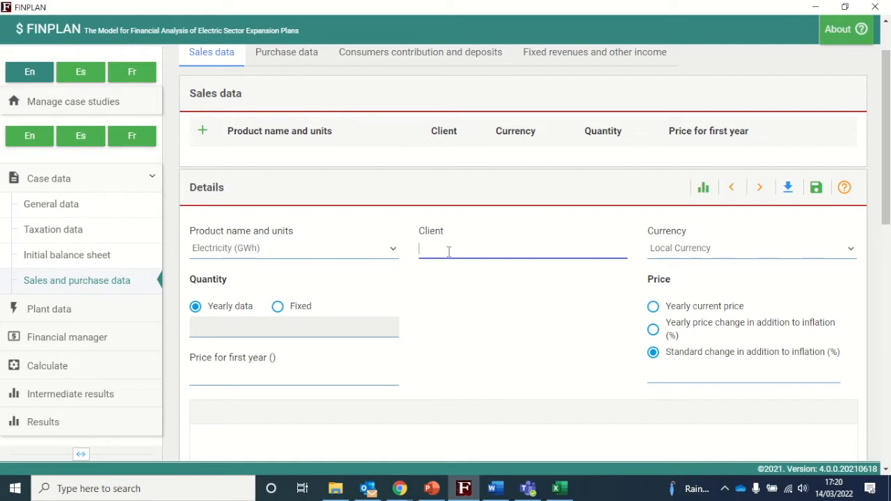
text(Utility)
click(357, 332)
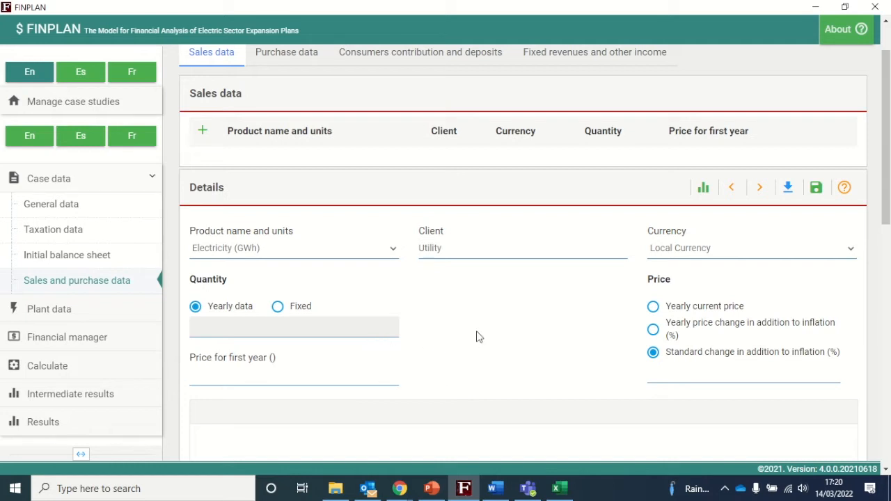
Set the first-year price of the electricity sale to 0.24 and save the entry.
click(283, 382)
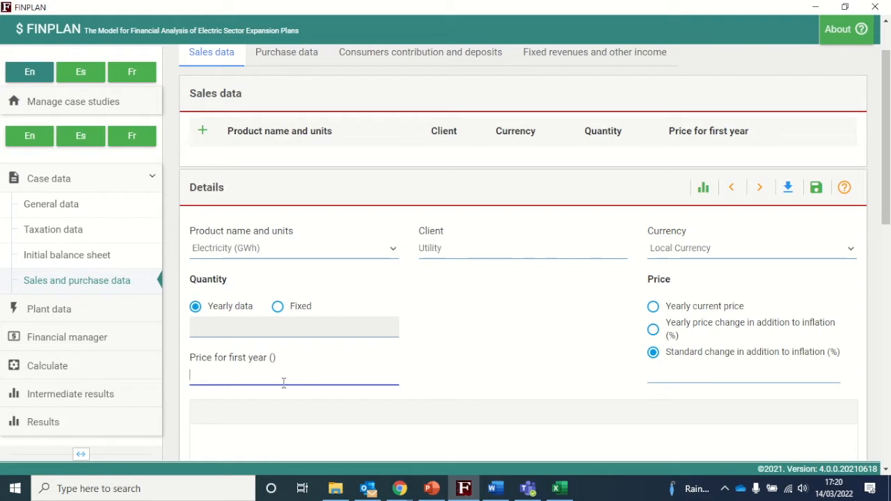
text(0.24)
click(465, 369)
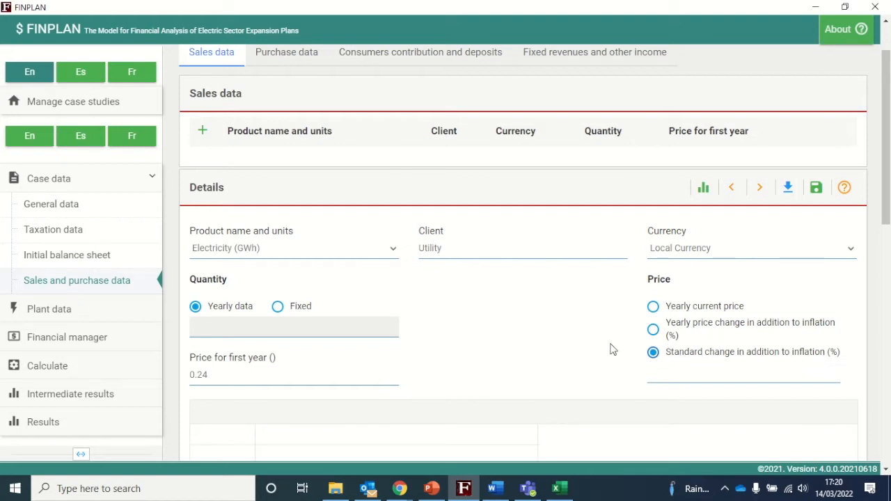
scroll(459, 349, down, 1)
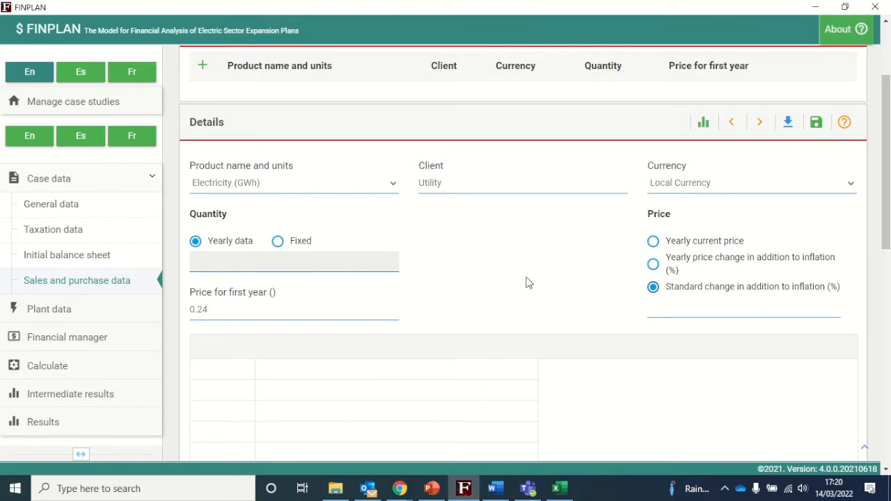
scroll(527, 282, down, 1)
click(817, 58)
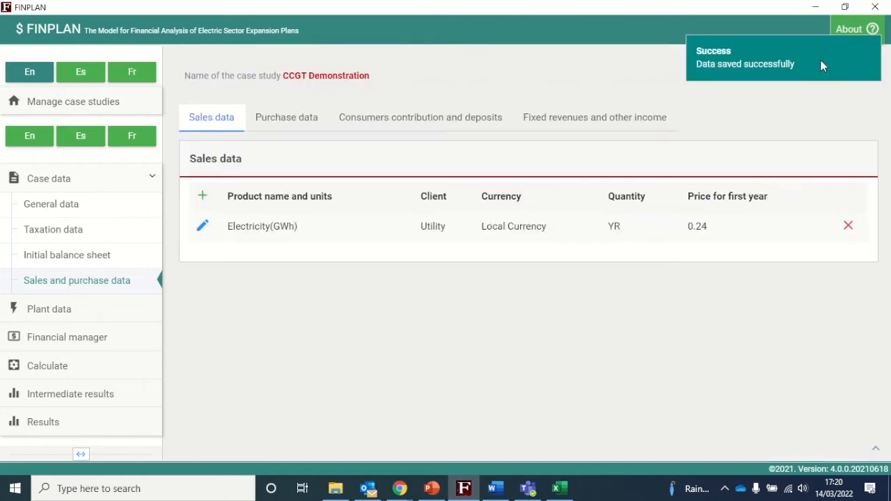
Reopen the saved Electricity (GWh) sales entry for editing and enter a yearly quantity of 2000 for 2020.
click(201, 227)
scroll(384, 361, down, 3)
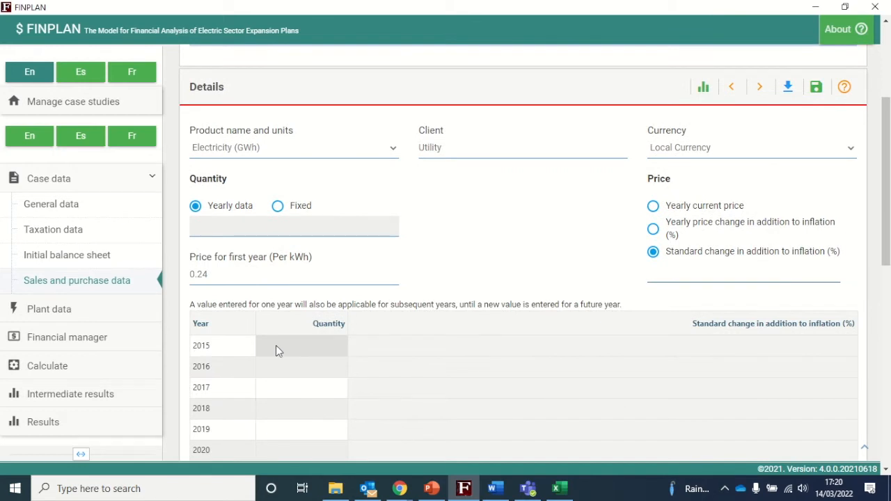
scroll(463, 343, down, 1)
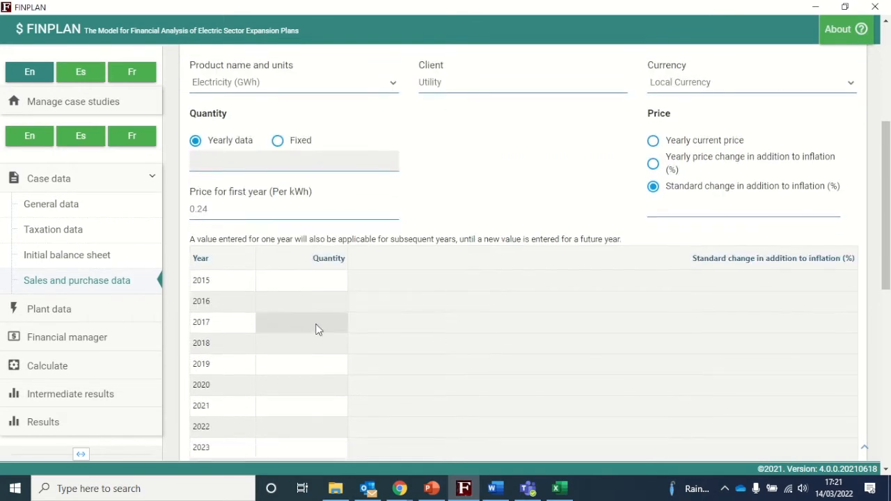
click(286, 387)
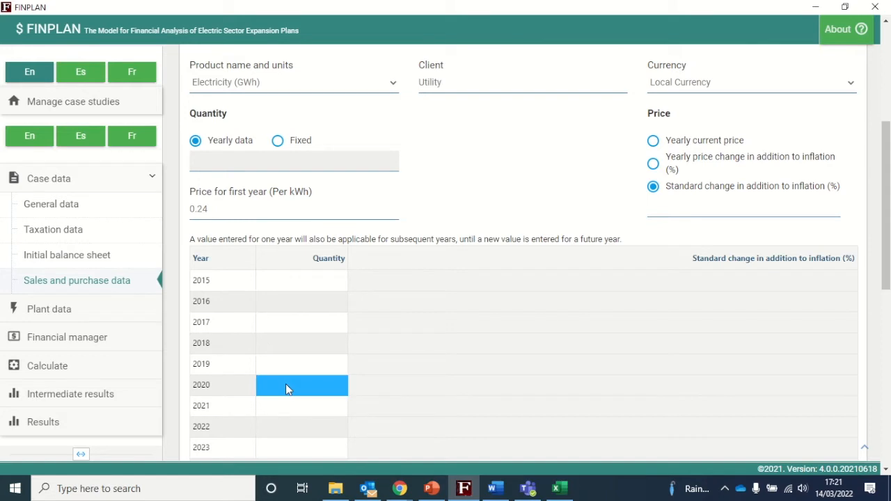
text(2000)
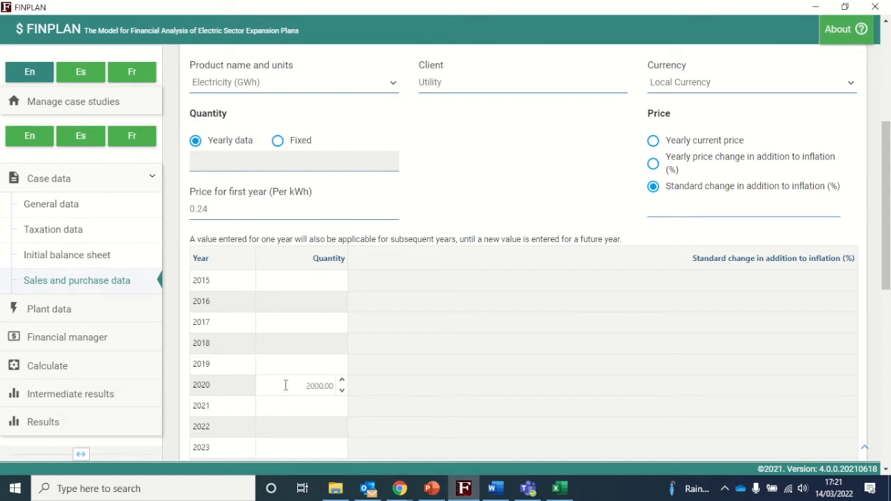
click(439, 236)
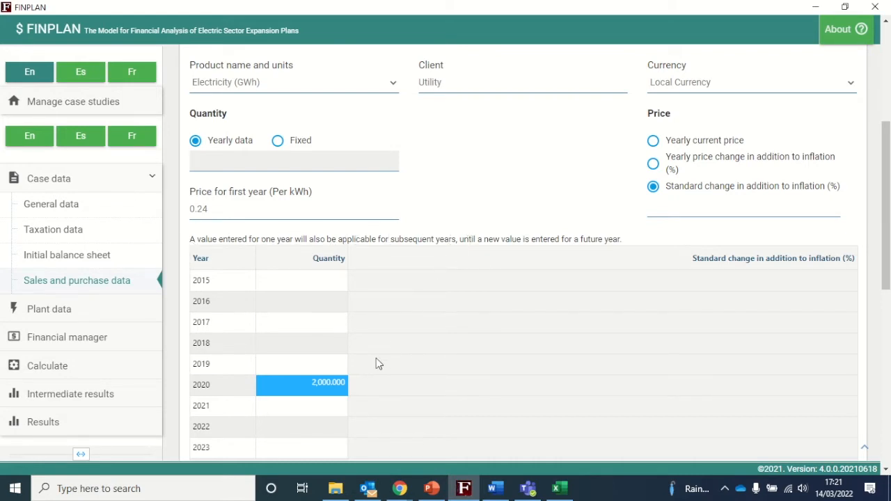
Set the electricity sale's standard price change in addition to inflation to 0% and save the sales data.
scroll(496, 330, down, 1)
scroll(497, 330, down, 1)
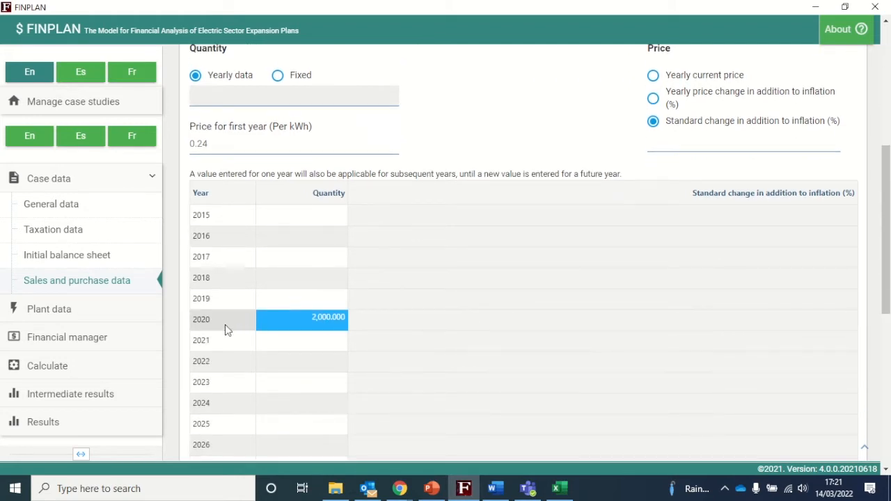
scroll(355, 324, down, 4)
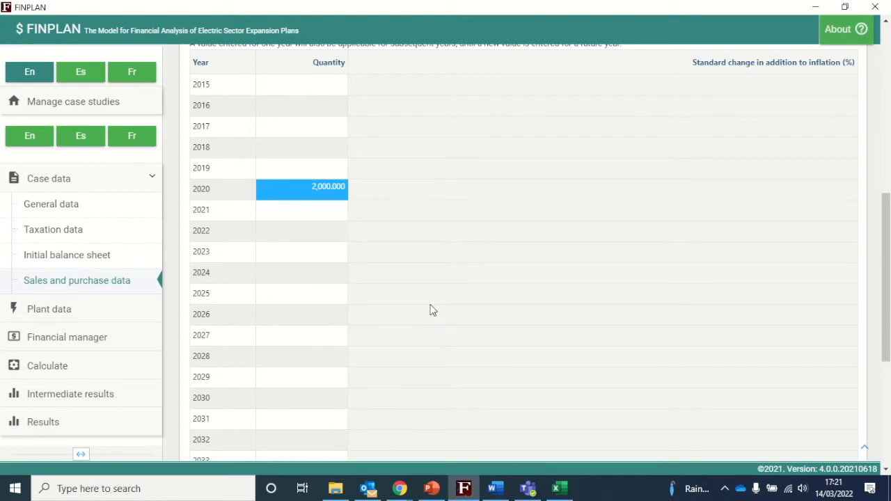
scroll(484, 240, down, 2)
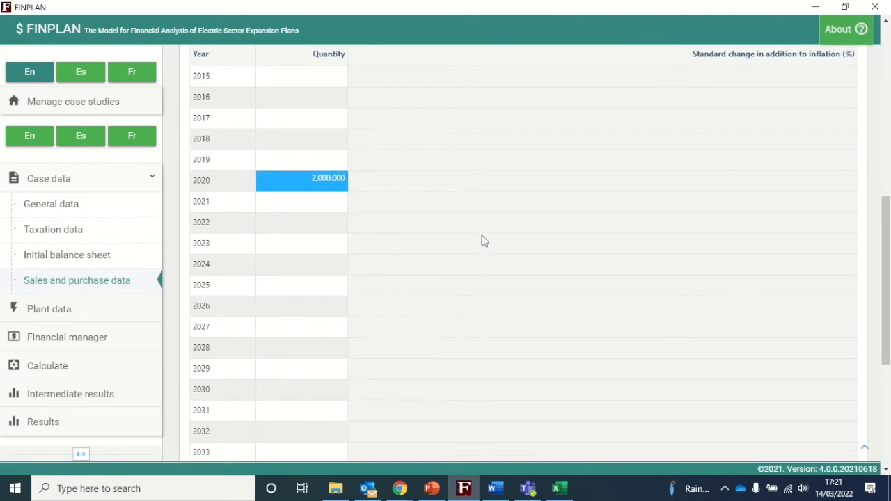
scroll(484, 241, up, 3)
scroll(484, 241, up, 2)
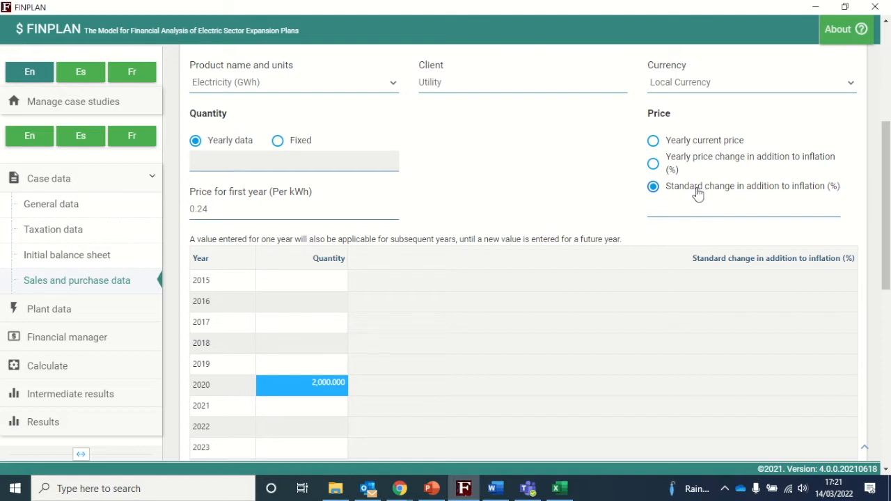
click(687, 216)
text(0)
scroll(822, 134, up, 3)
click(815, 219)
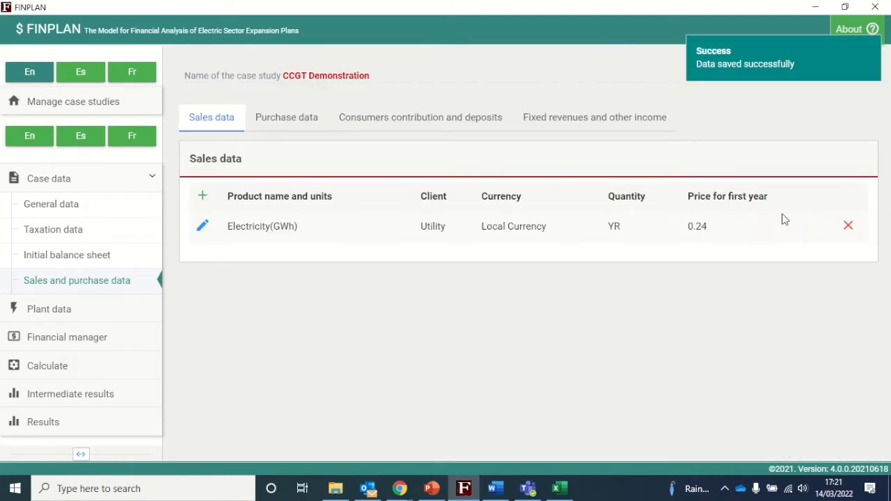
Review the purchase data, consumers contribution and deposits, and fixed revenues and other income, and return to the sales data.
click(283, 120)
click(380, 132)
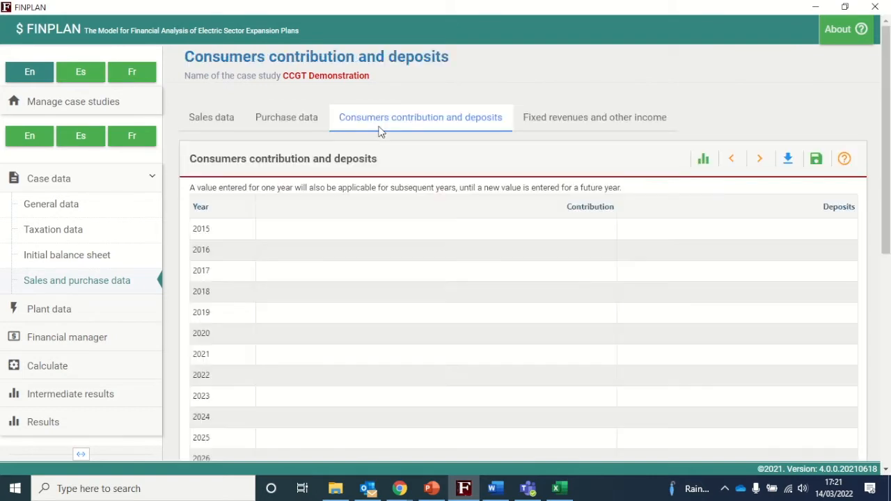
click(556, 126)
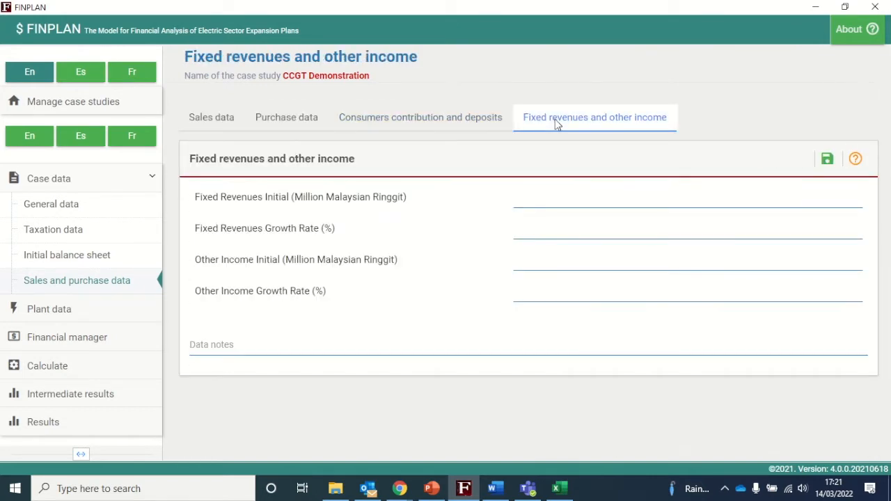
click(211, 120)
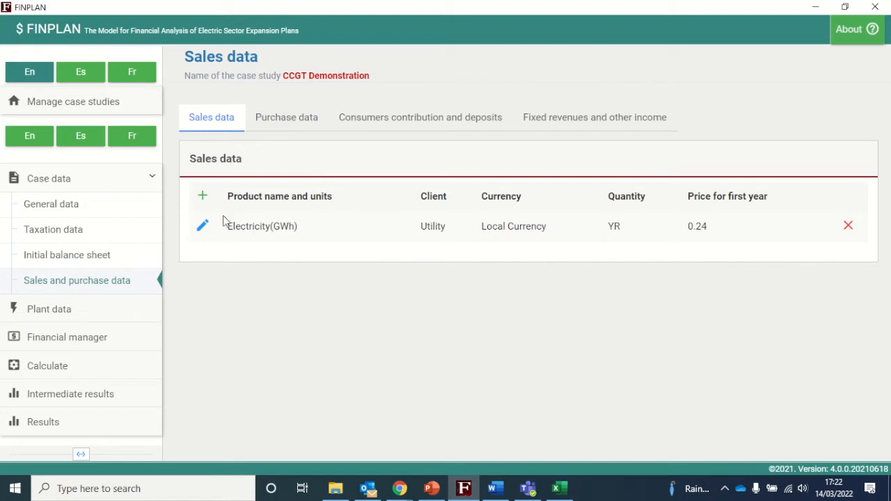
Add a new plant to the plant data and name it CCGT.
click(64, 314)
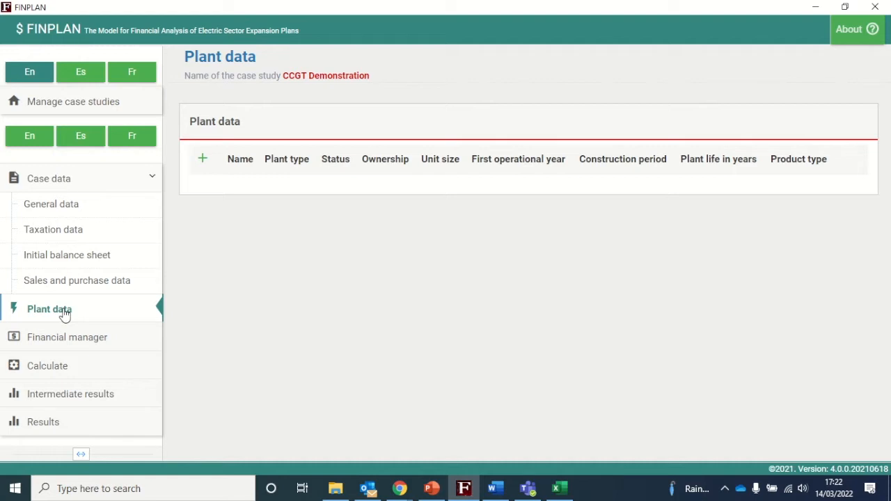
click(202, 164)
click(245, 274)
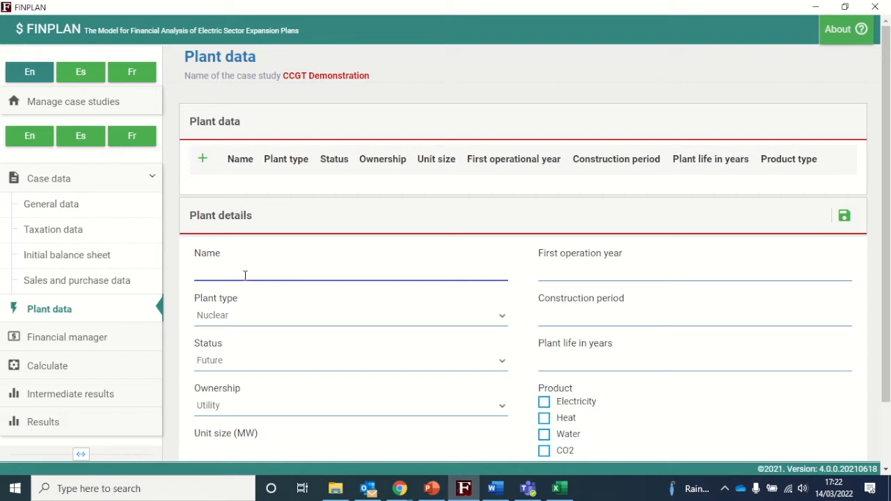
text(CCGT)
scroll(360, 262, down, 1)
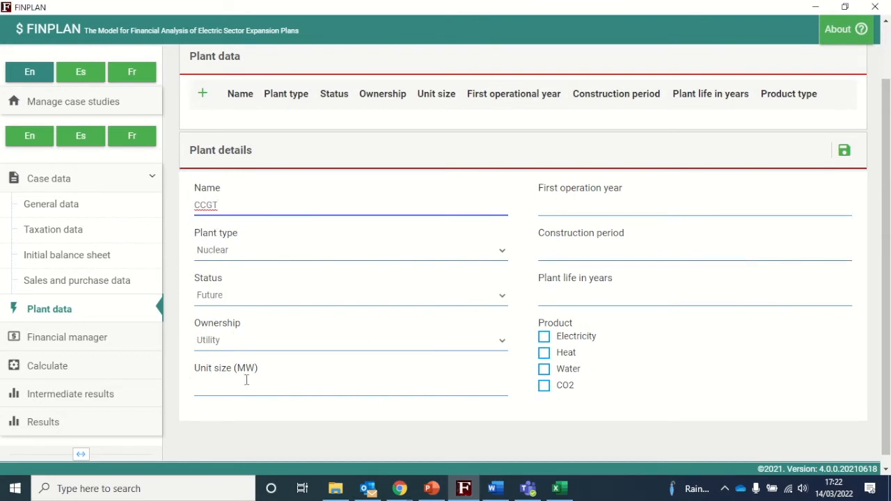
Set the CCGT plant's type to Gas (imported) and its status to Future.
click(274, 256)
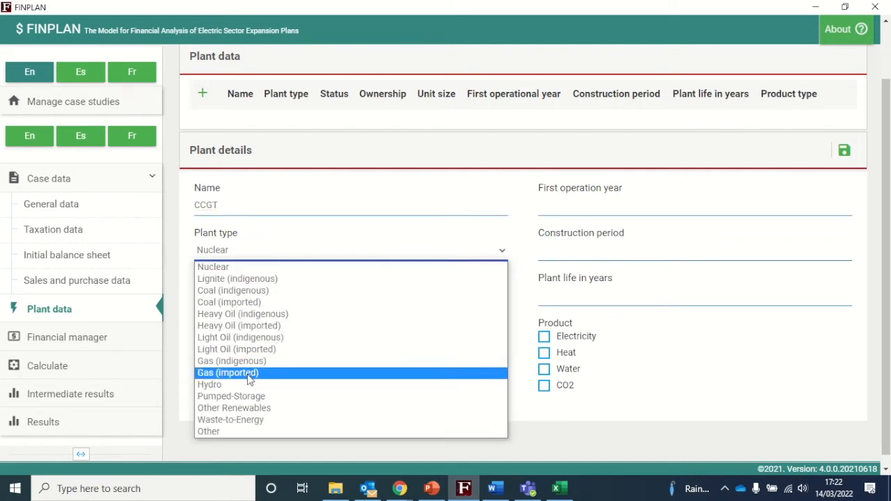
click(206, 374)
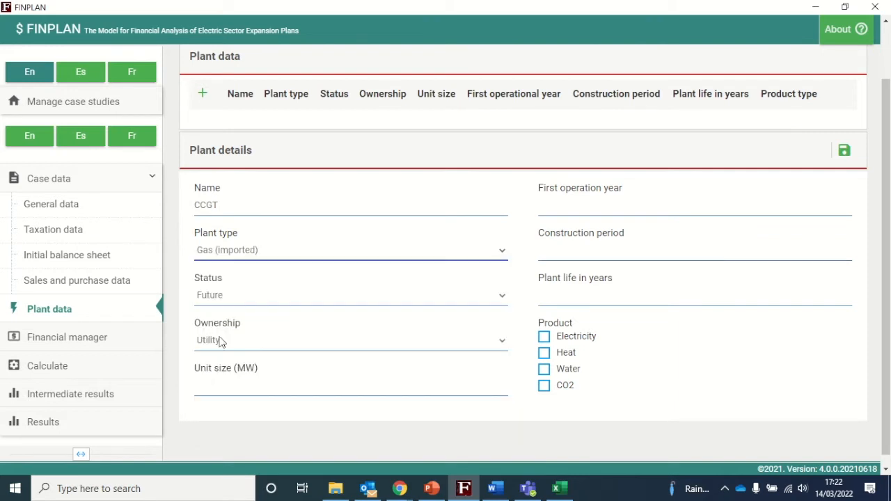
click(231, 300)
click(229, 315)
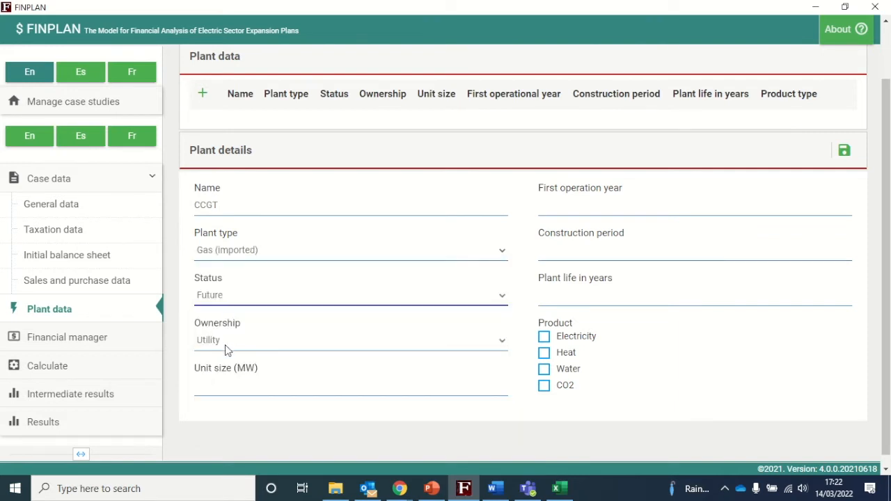
Keep the CCGT plant's ownership as Utility and set its unit size to 300 MW.
click(226, 348)
click(222, 357)
click(221, 389)
text(300)
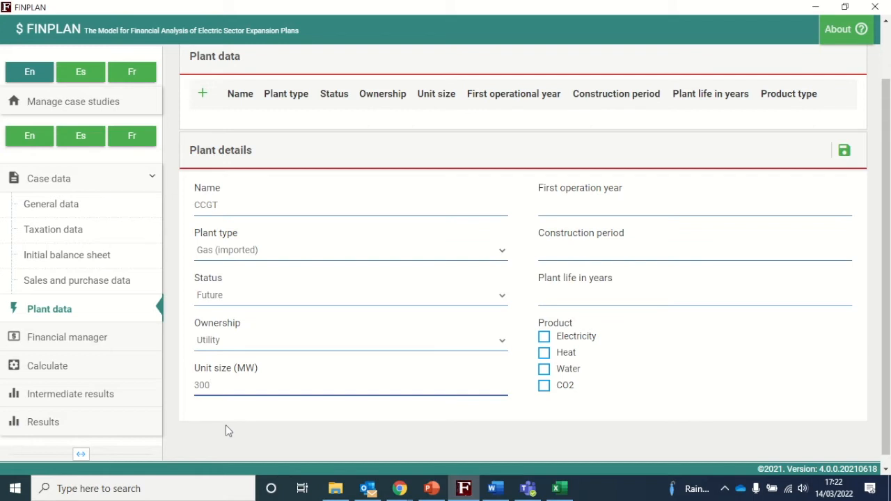
Set the plant's first operation year to 2020, construction period to 3 and plant life to 30 years.
click(637, 204)
text(2020)
click(606, 251)
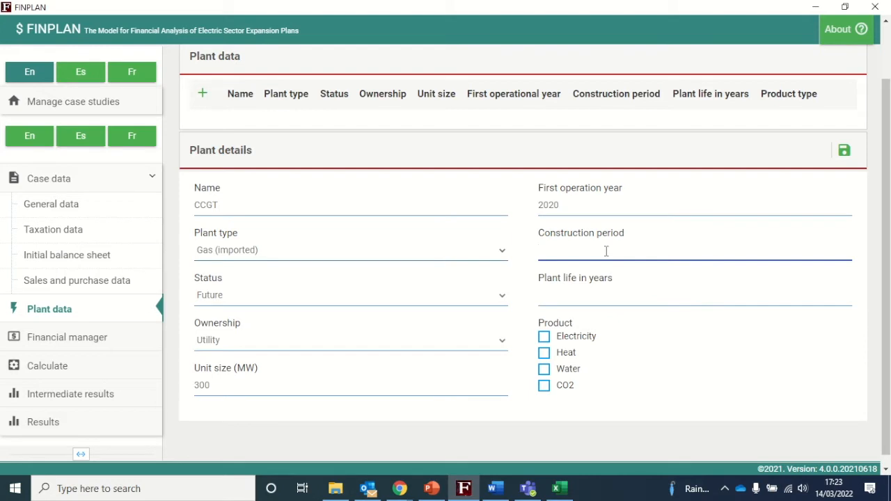
text(3)
click(589, 296)
text(30)
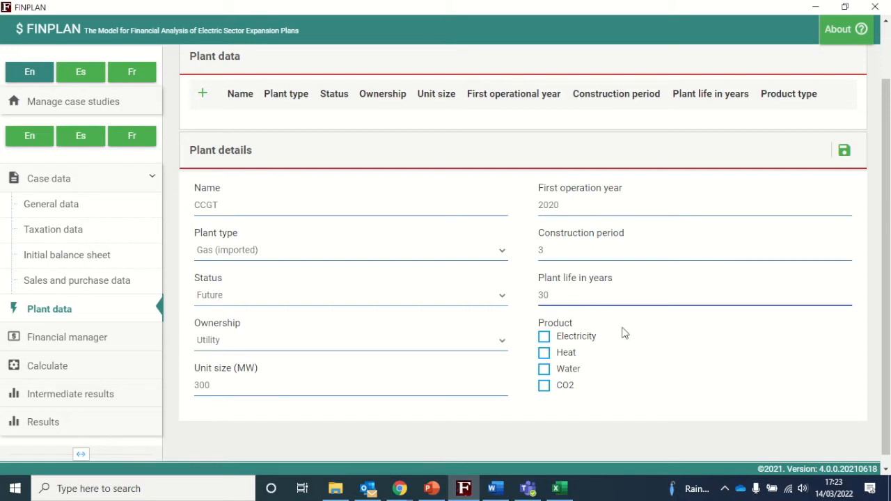
Select Electricity as the plant's product and save the new plant.
click(597, 335)
click(555, 337)
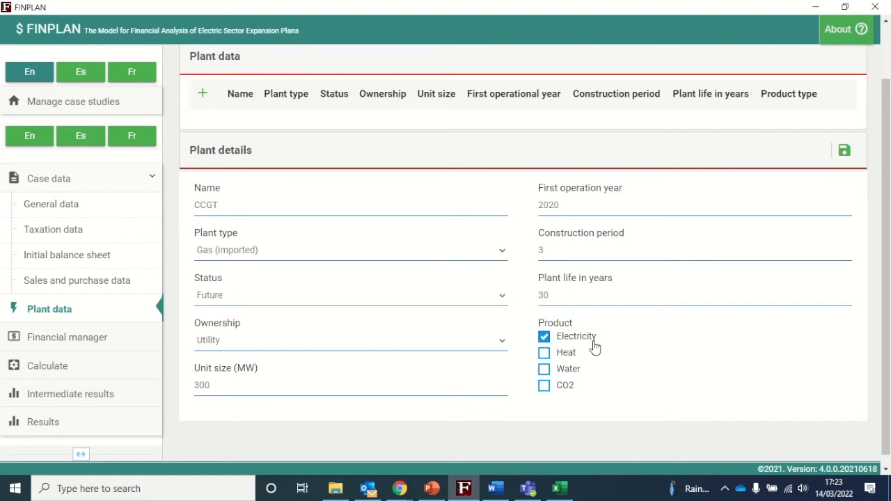
click(843, 150)
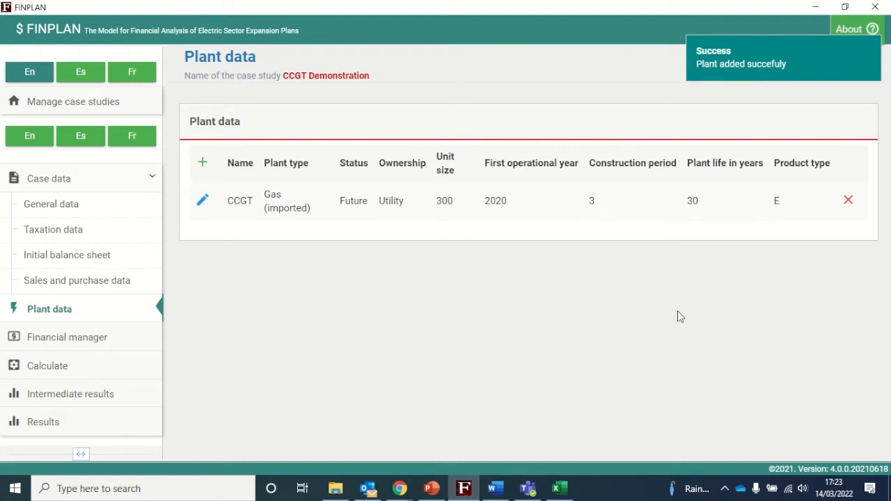
Open the CCGT plant for editing, enter 2000 GWh of electricity production for 2020 and save the production data.
click(202, 201)
click(254, 282)
scroll(243, 170, down, 2)
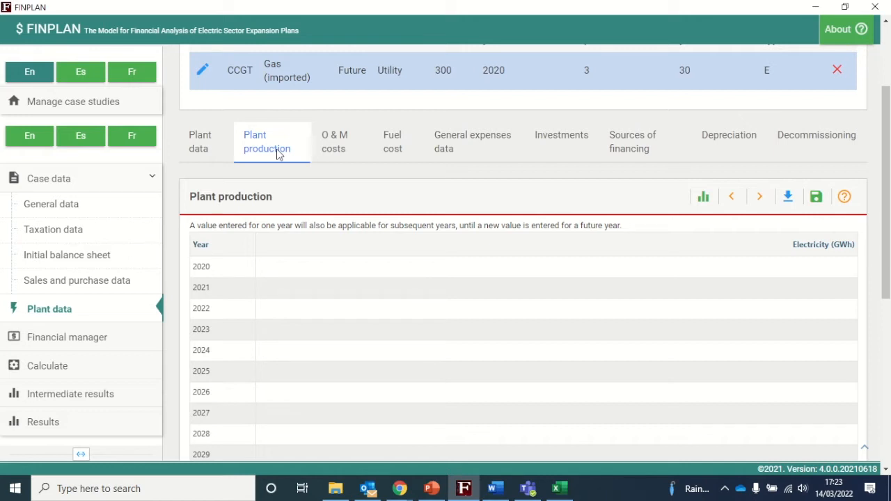
click(299, 267)
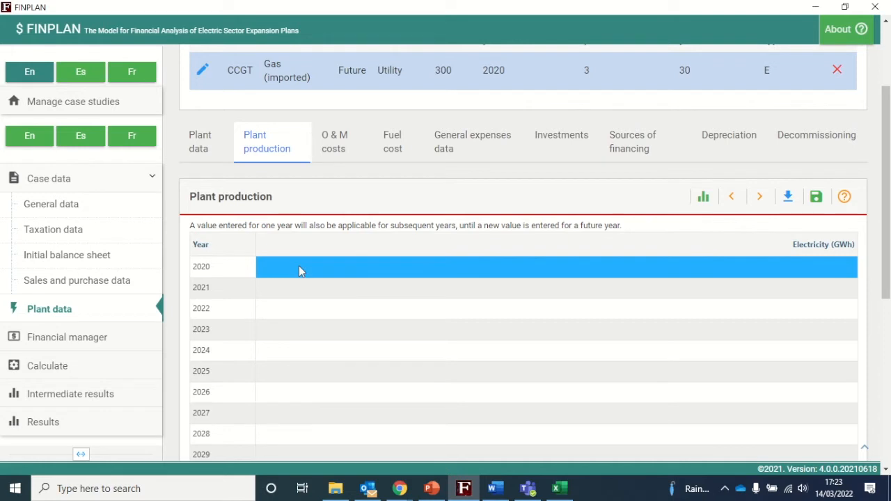
text(2000)
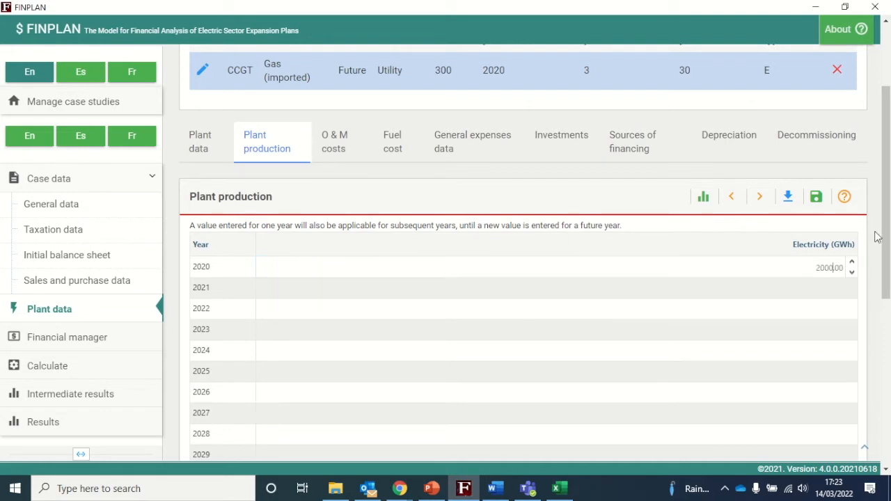
key(Return)
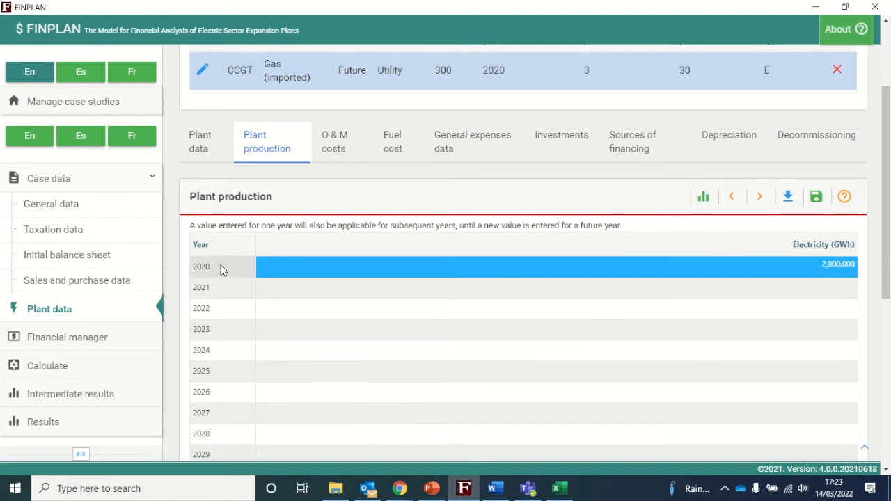
click(817, 197)
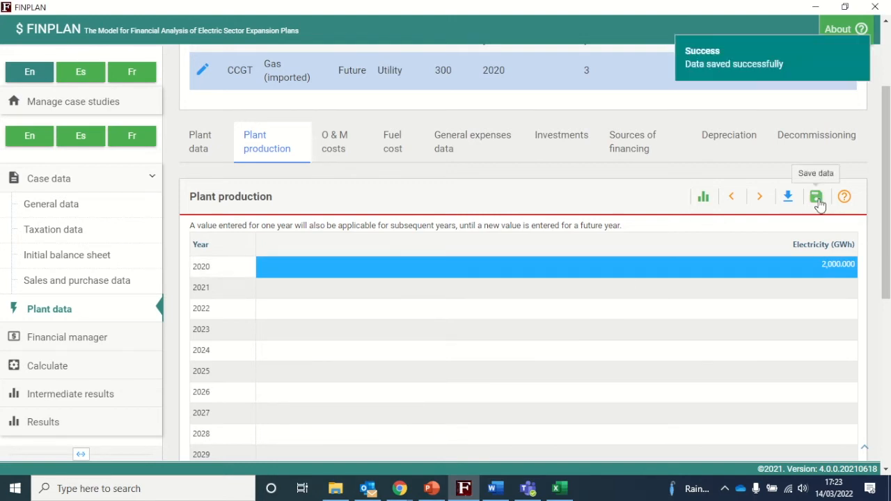
Enter 2020 operation and maintenance costs of 29.44 million in local currency and 0 in US dollars, and save them.
click(324, 145)
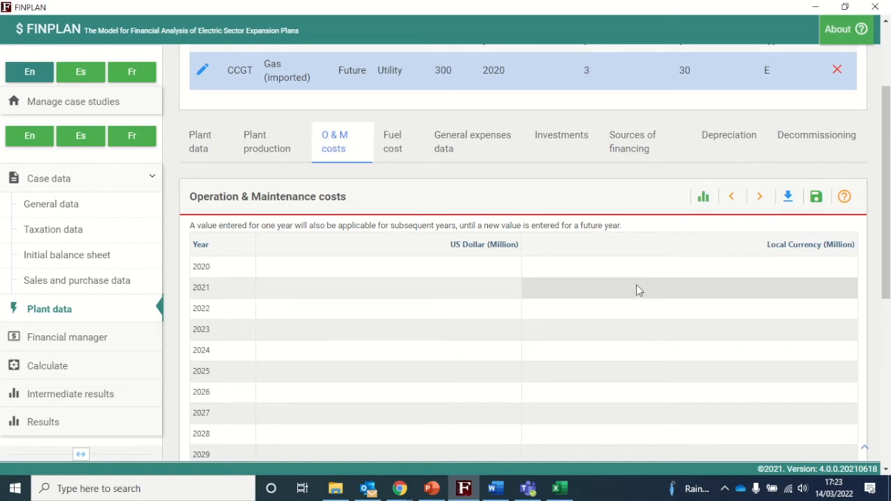
click(629, 268)
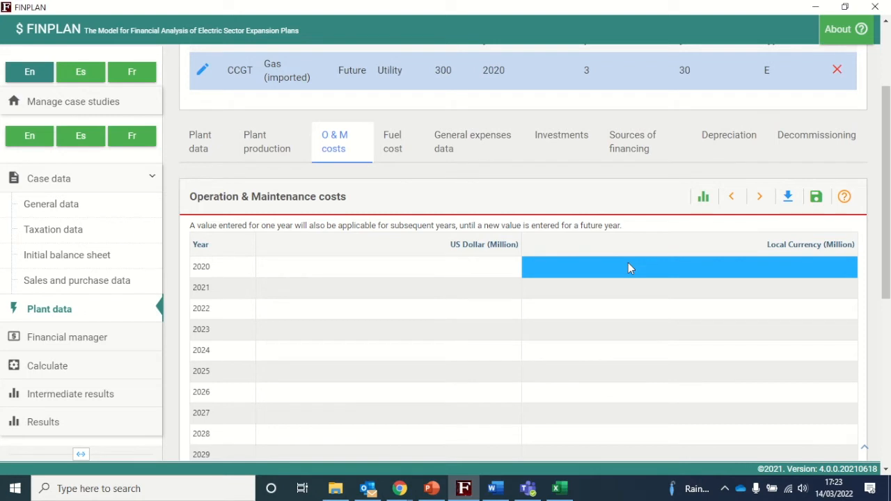
text(2)
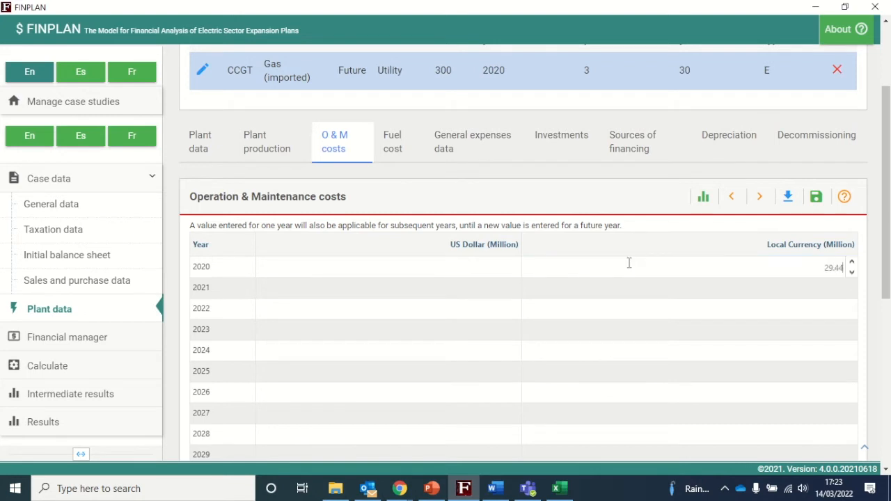
text(9.44)
key(Return)
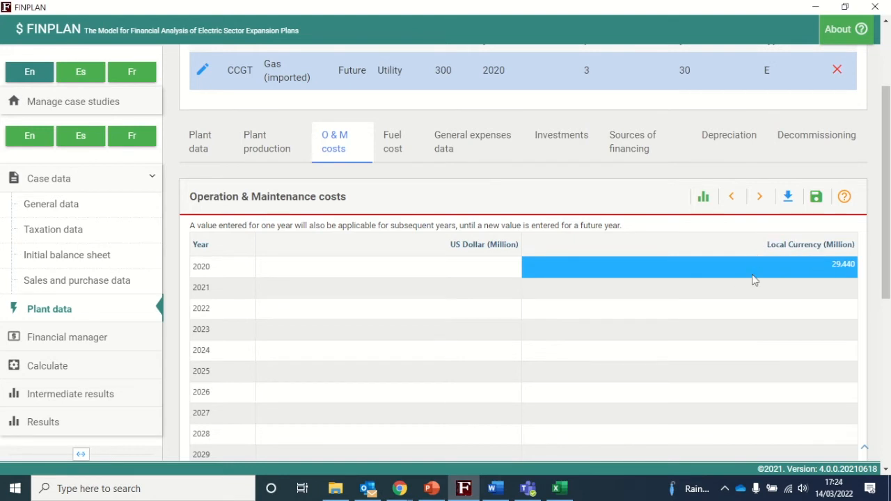
click(485, 266)
click(485, 266)
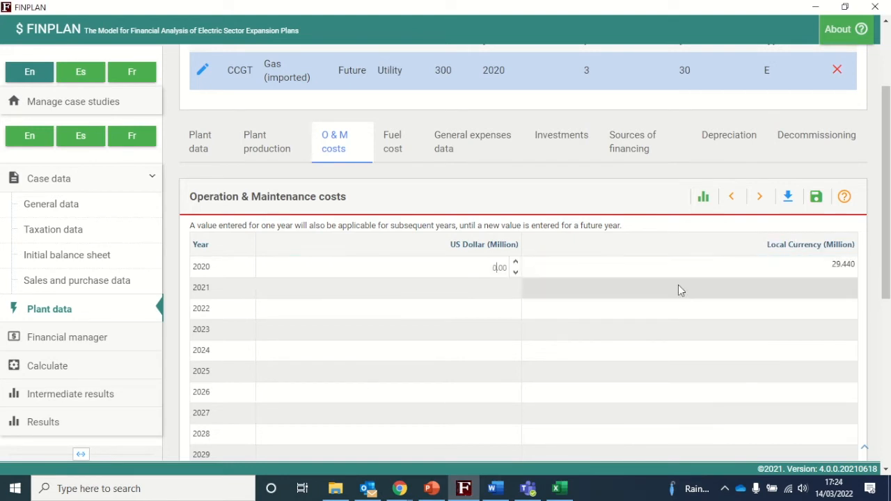
click(875, 237)
scroll(844, 191, up, 3)
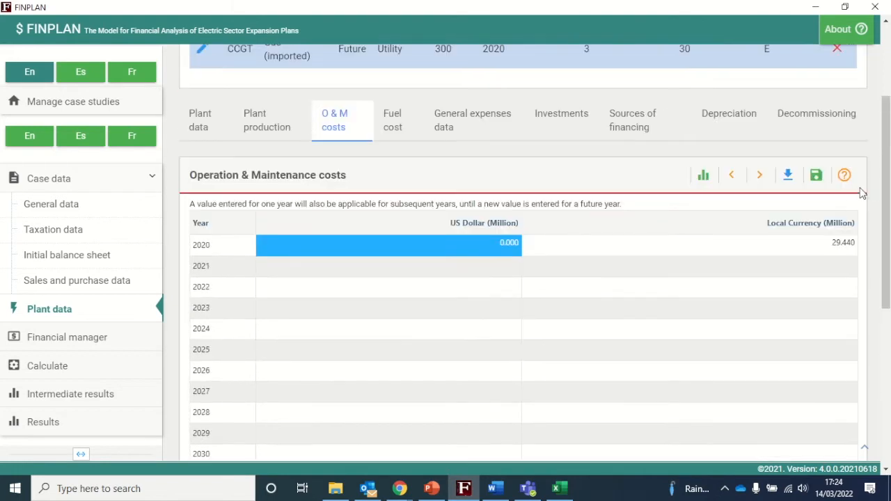
click(812, 175)
Enter 2020 fuel costs of 109 in US dollars and 0 in local currency, and save them.
click(394, 125)
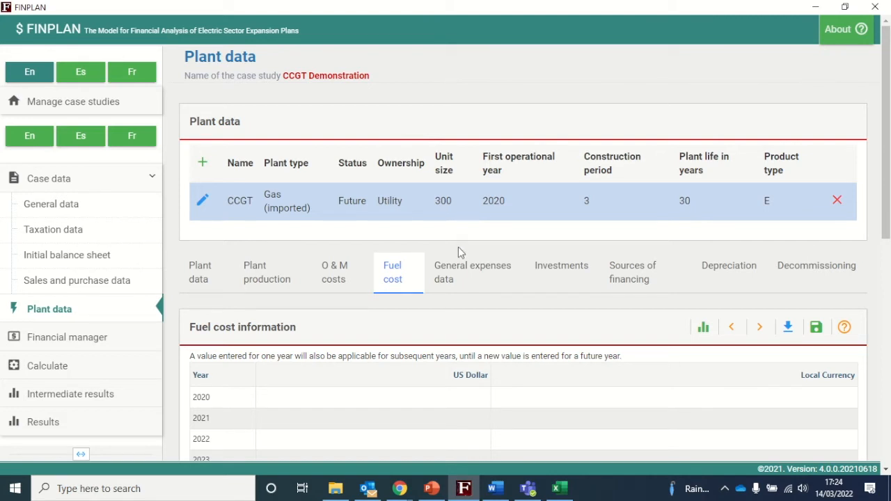
click(335, 401)
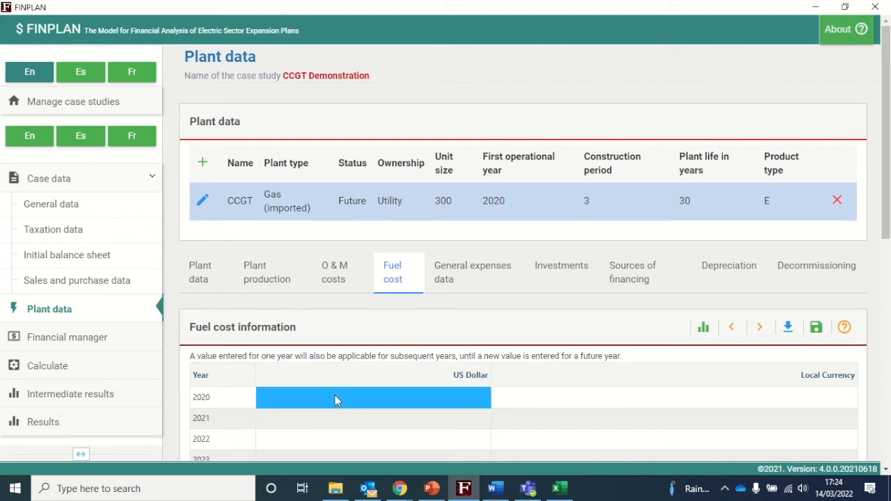
text(109.00)
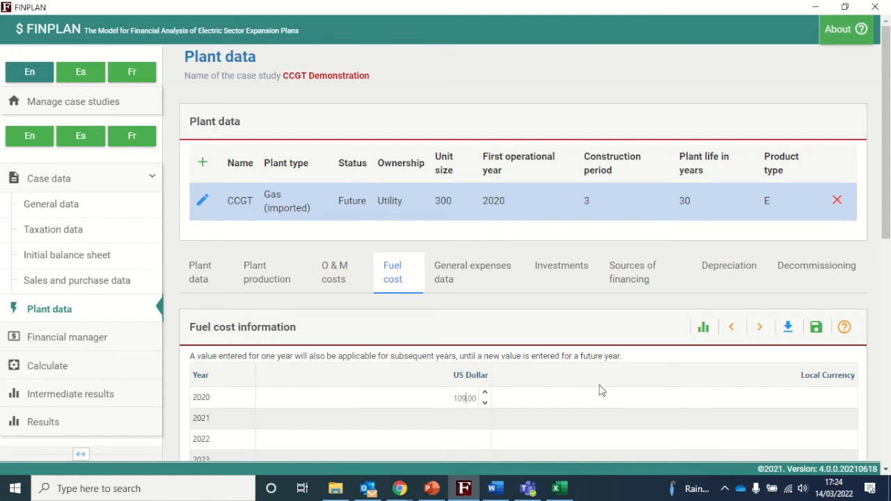
click(552, 408)
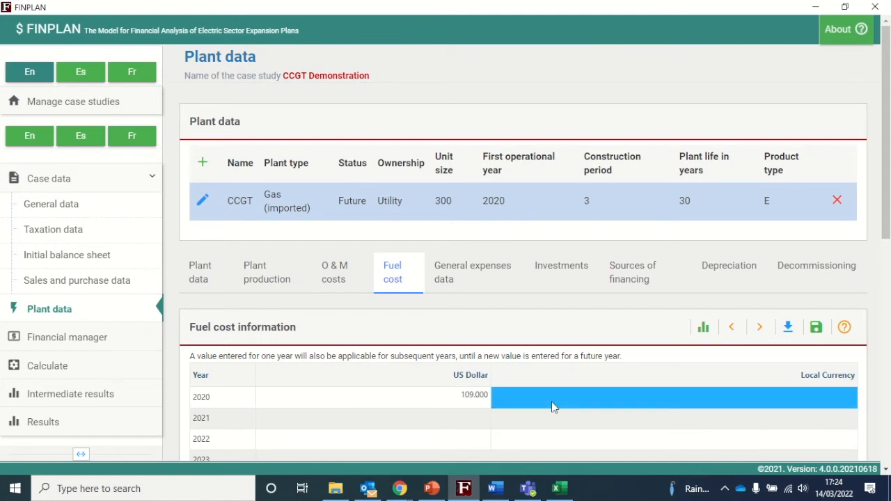
click(551, 407)
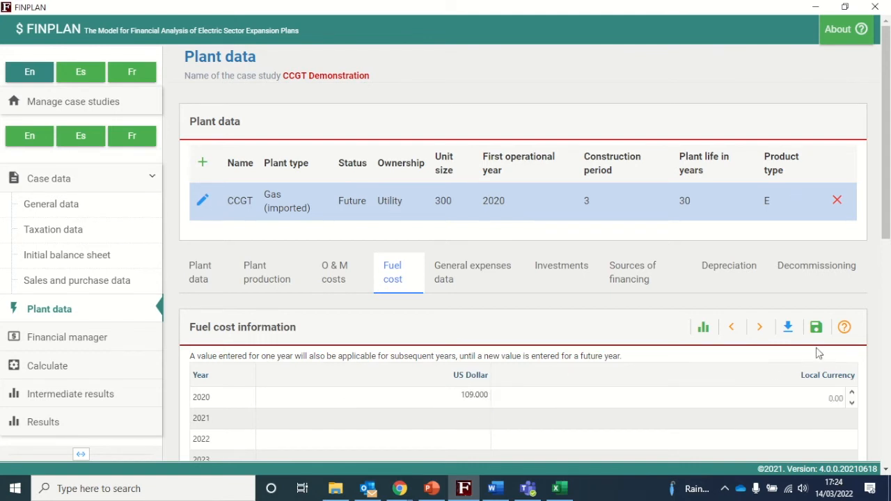
scroll(819, 338, down, 5)
drag(885, 258, 885, 171)
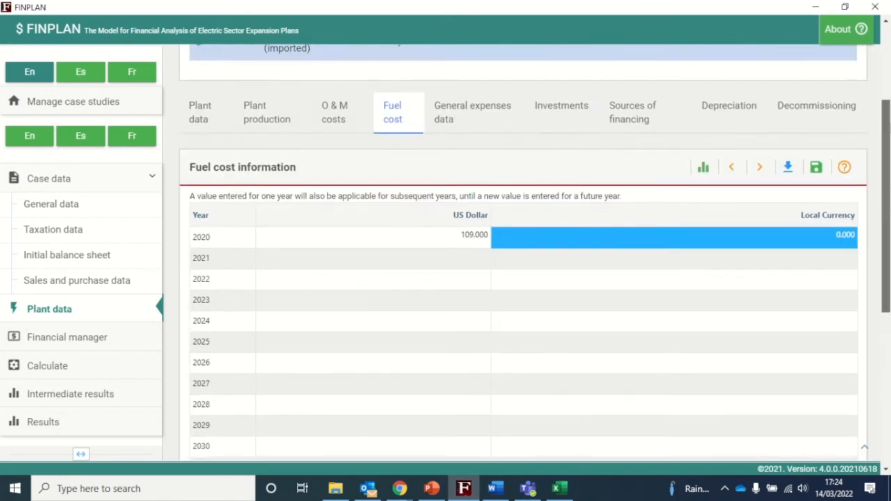
click(819, 170)
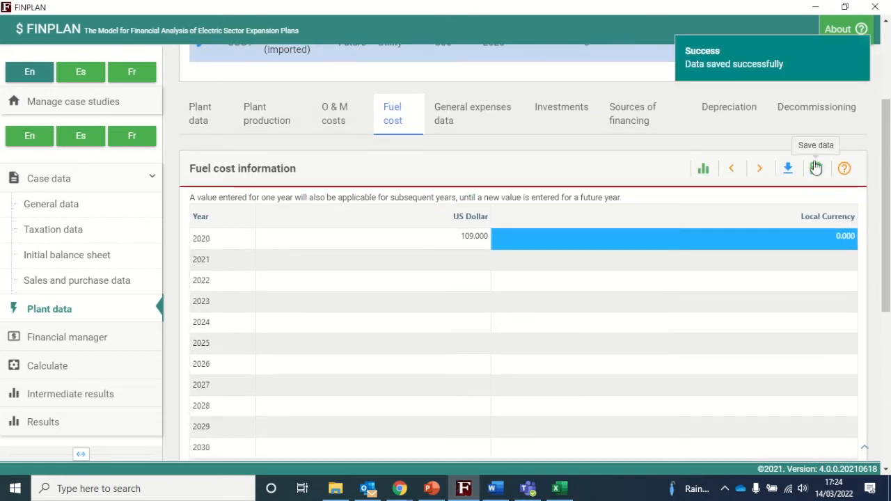
Leave the general expenses empty and set the plant's investment cost to 300 million US dollars and 0 in local currency.
click(462, 119)
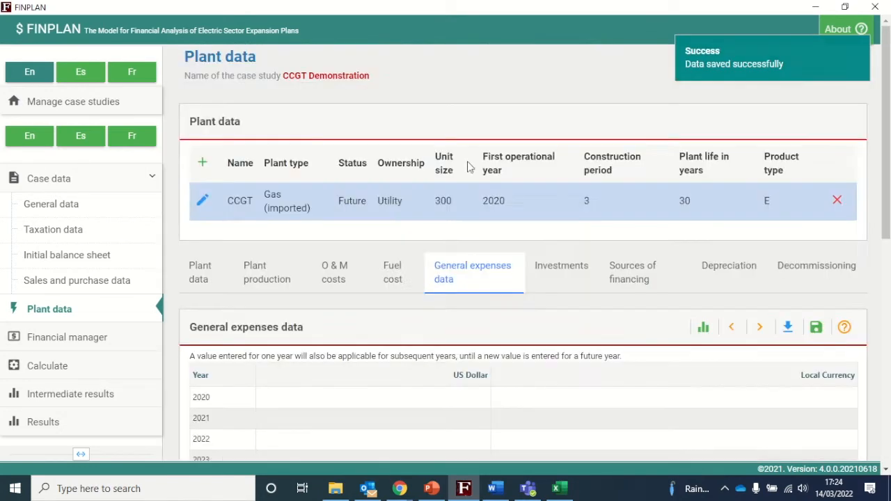
scroll(467, 375, down, 1)
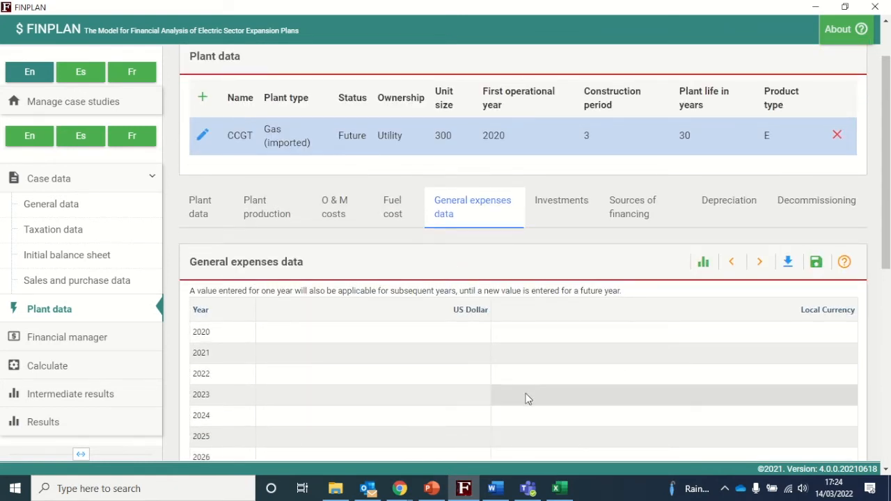
click(583, 206)
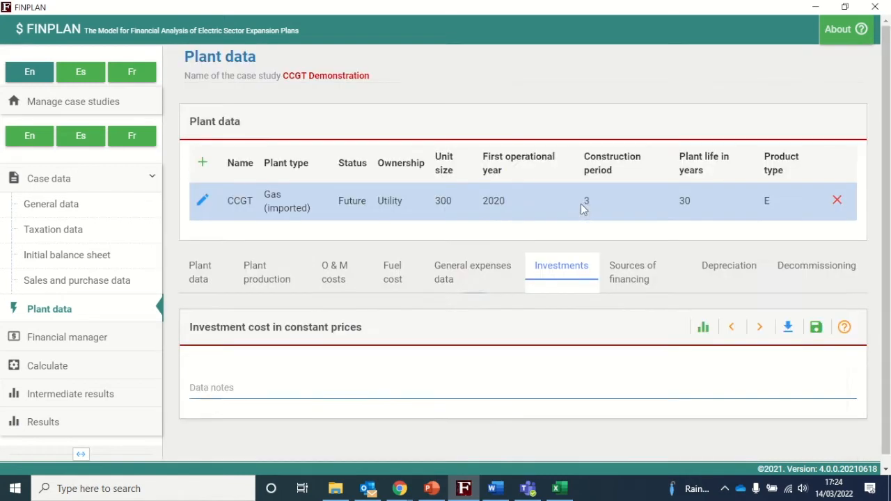
scroll(787, 325, down, 1)
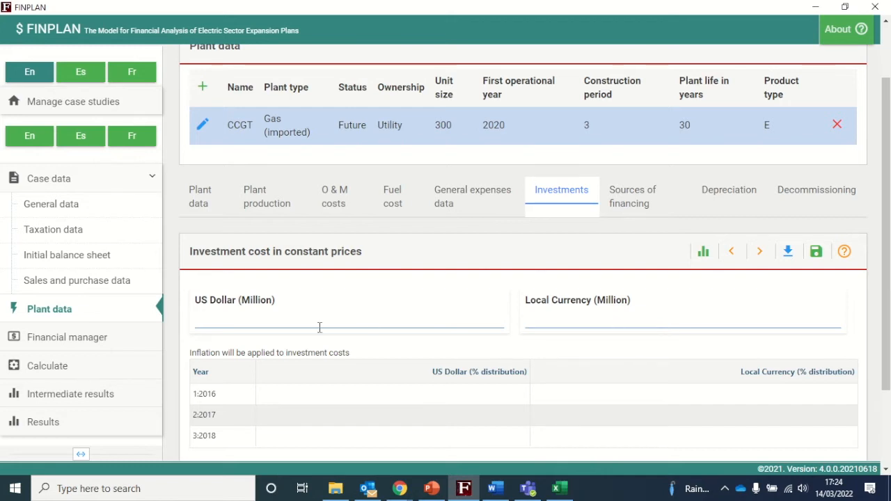
click(285, 316)
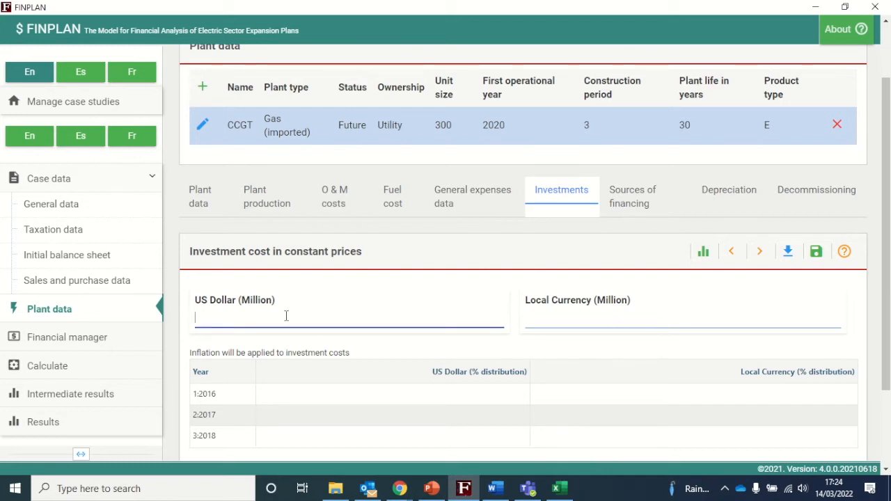
text(300)
click(559, 318)
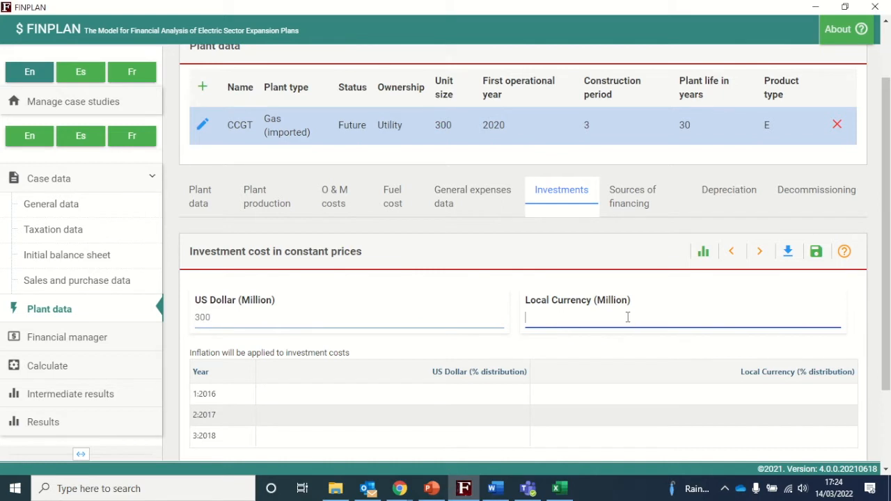
text(0)
click(583, 261)
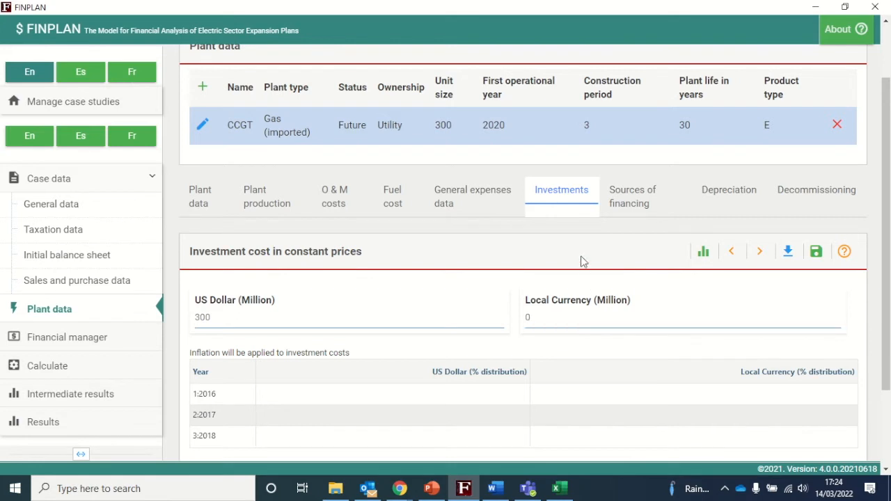
Distribute the US dollar investment cost as 25% in 2016, 50% in 2017 and 25% in 2018, and save the investment data.
scroll(500, 294, down, 1)
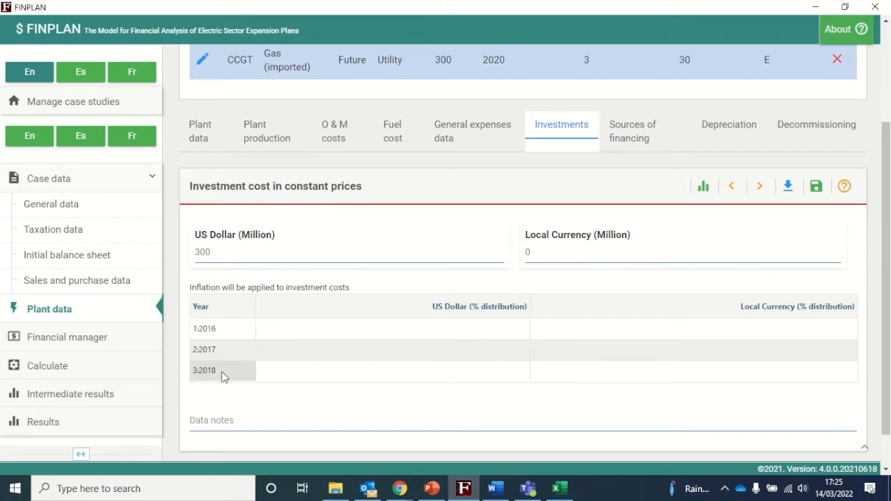
click(360, 333)
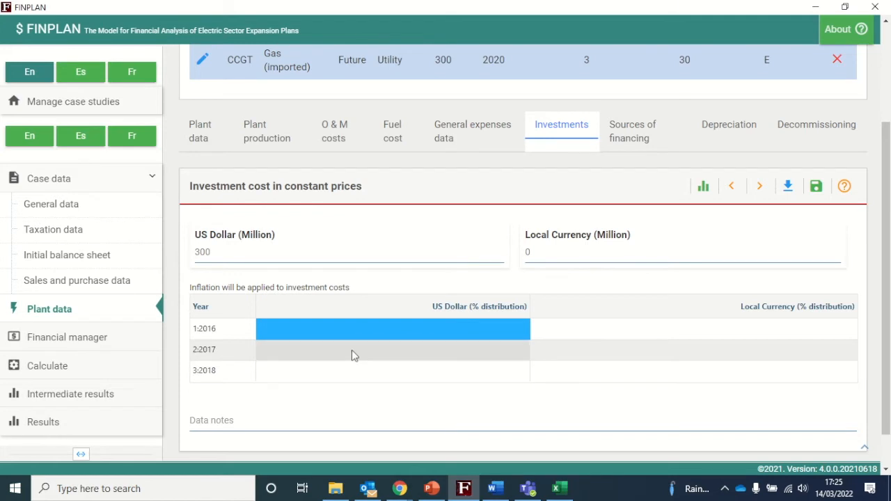
text(25)
click(352, 356)
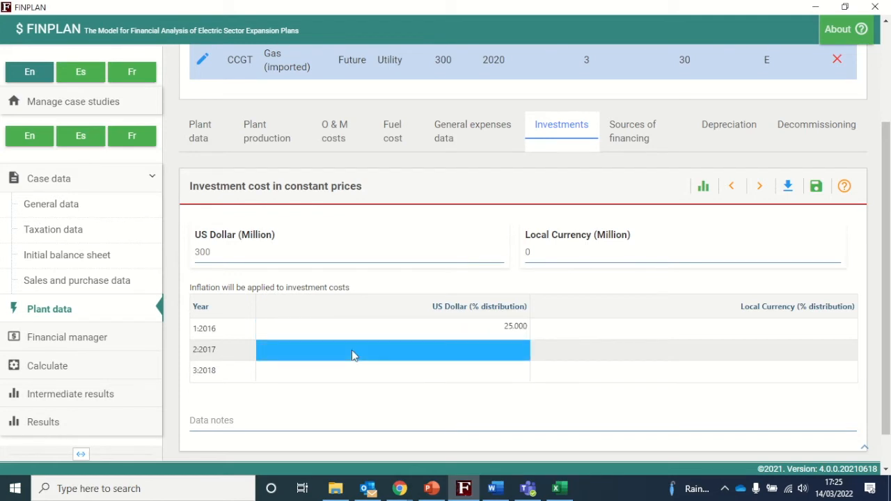
text(50)
click(341, 371)
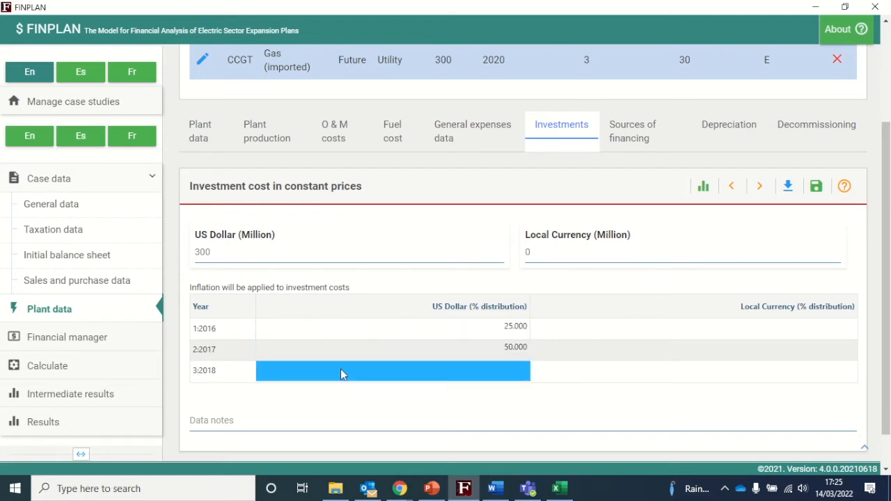
text(25)
key(Return)
click(815, 188)
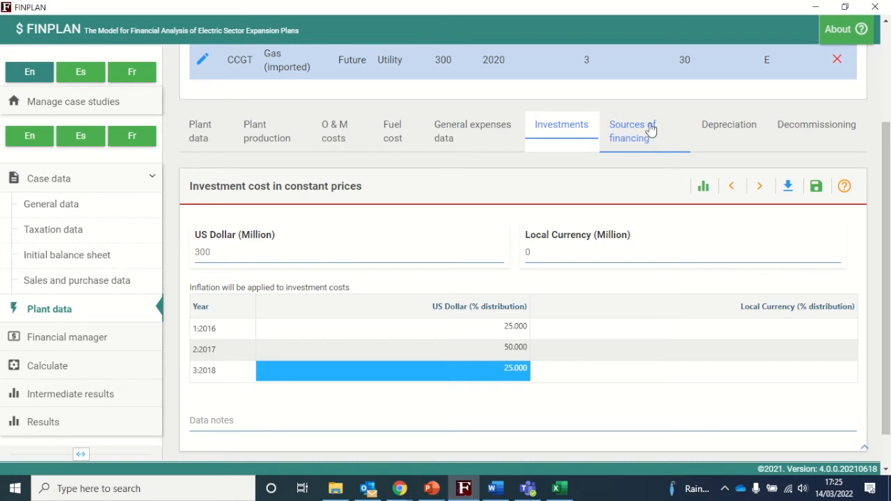
Open the plant's sources of financing in US Dollar and enable Export Credit 1.
click(629, 137)
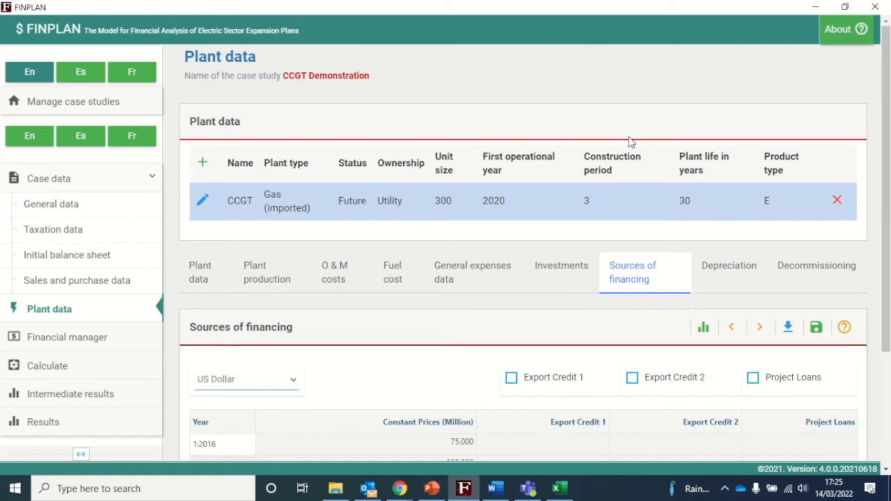
scroll(480, 348, down, 2)
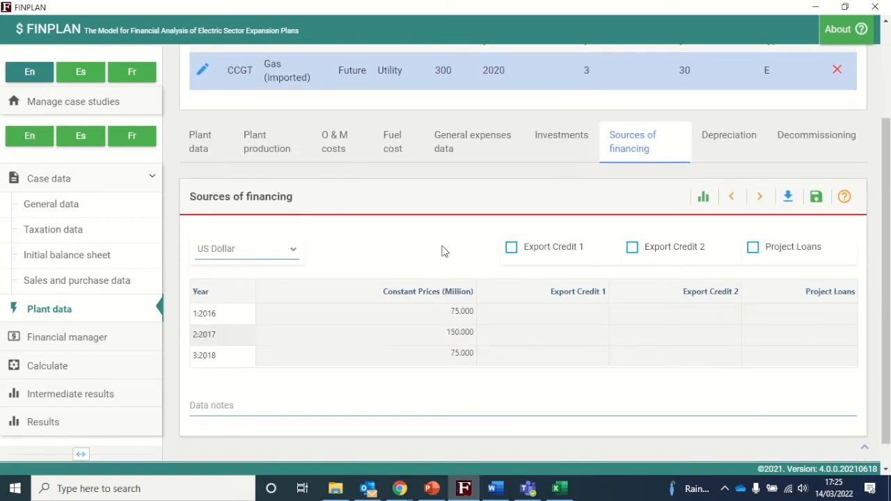
click(280, 251)
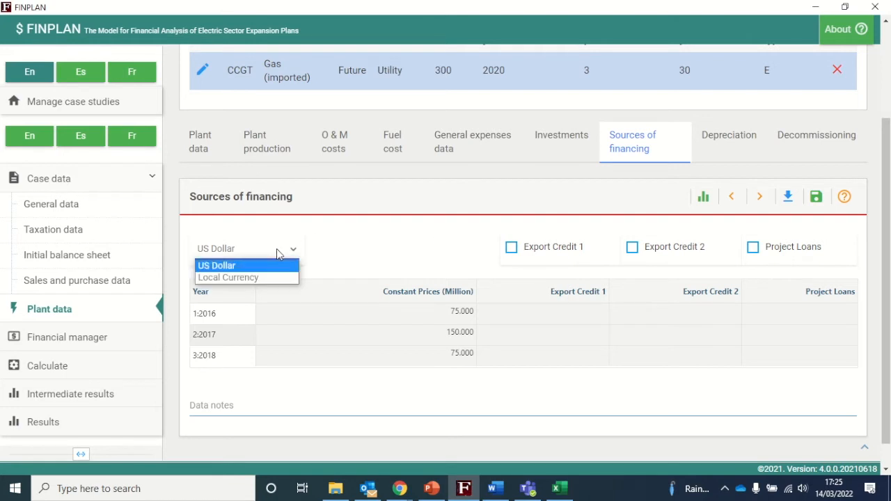
click(248, 266)
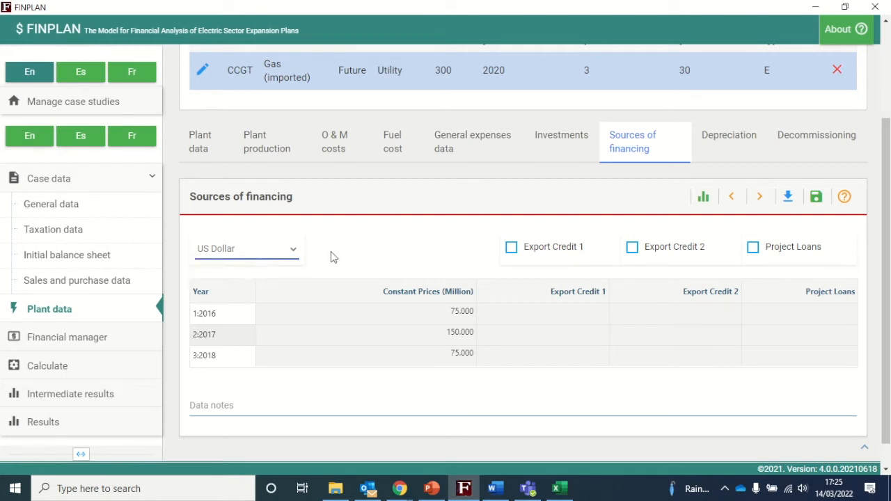
click(469, 315)
click(463, 332)
click(462, 361)
click(527, 315)
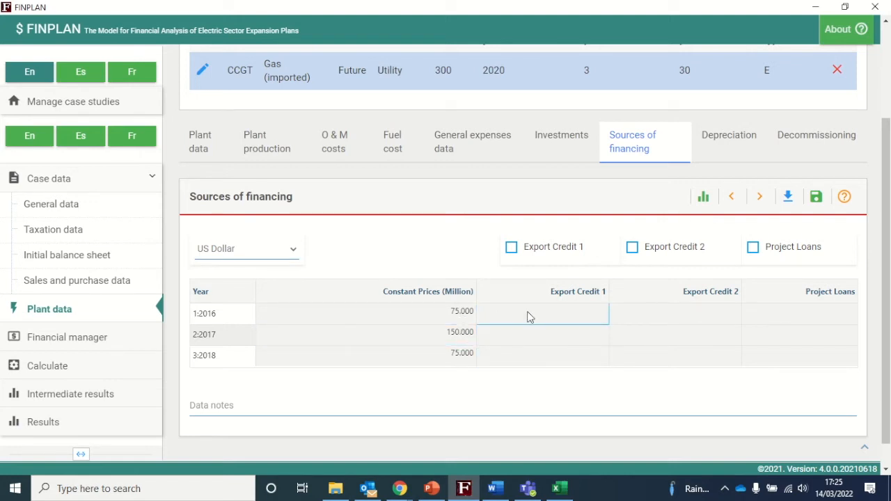
click(512, 248)
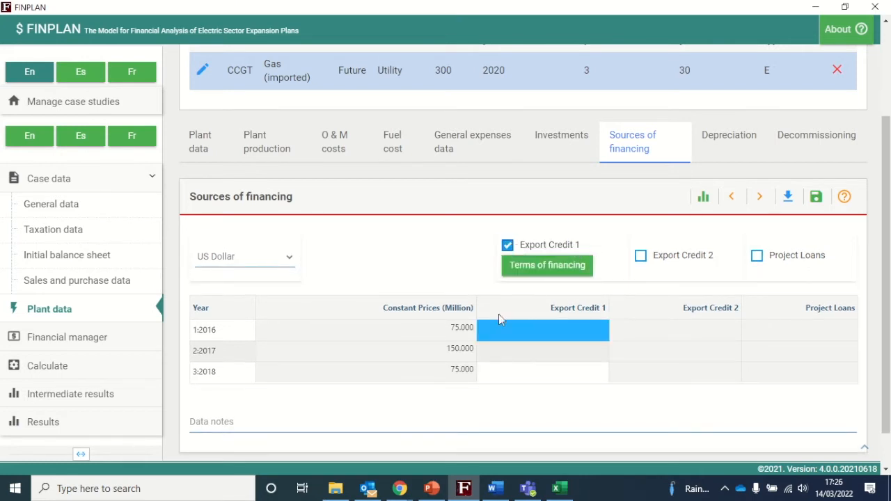
Enter Export Credit 1 amounts of 60 million US dollars for each of 2016, 2017 and 2018, and save the financing data.
click(518, 340)
text(60)
click(513, 352)
text(60)
click(527, 384)
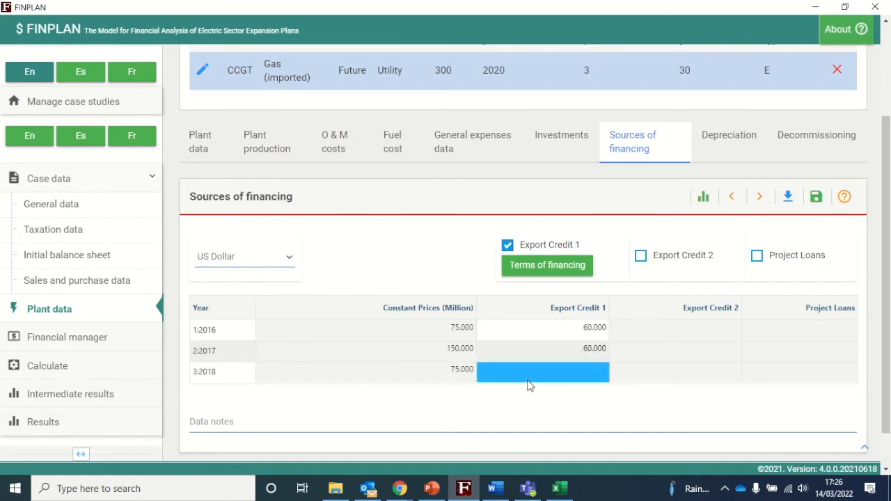
text(60)
key(Return)
click(815, 197)
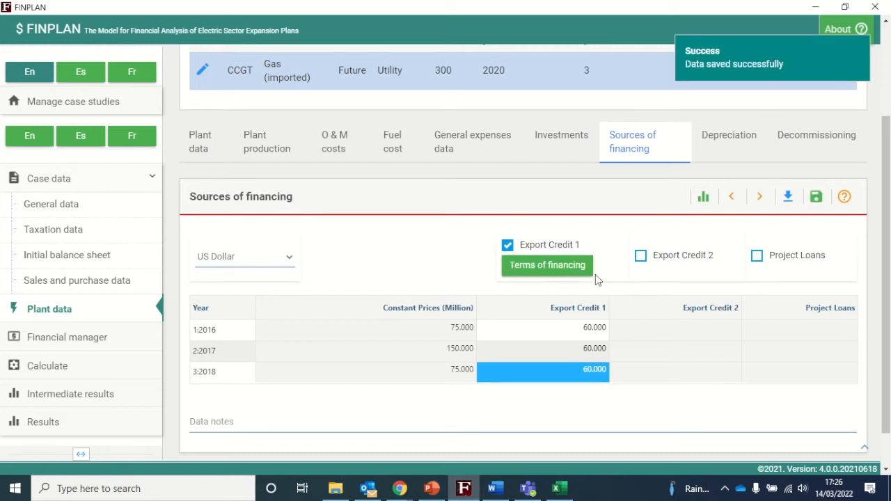
Set the Export Credit 1 terms to 12 years, Uniform (P+I) repayment, constant 5.5% interest and no IDC financing, and save them.
click(548, 266)
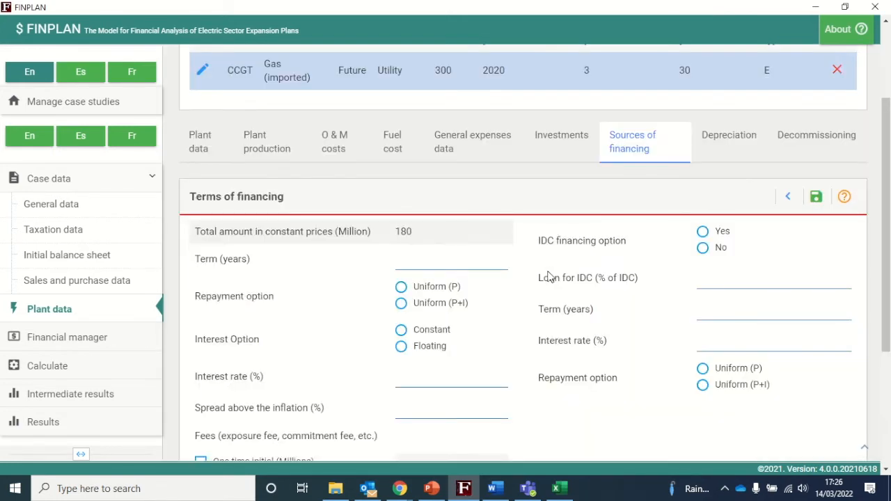
click(439, 268)
text(12)
click(402, 309)
click(401, 330)
click(431, 379)
text(5.5)
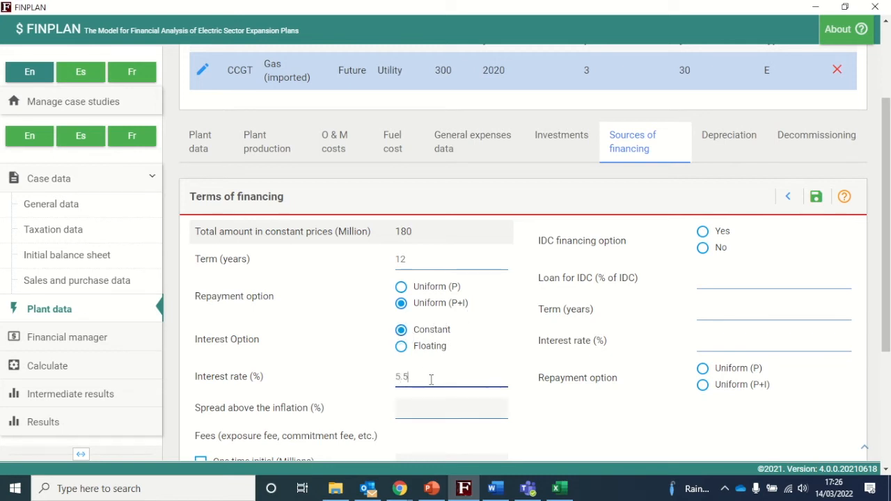
click(701, 254)
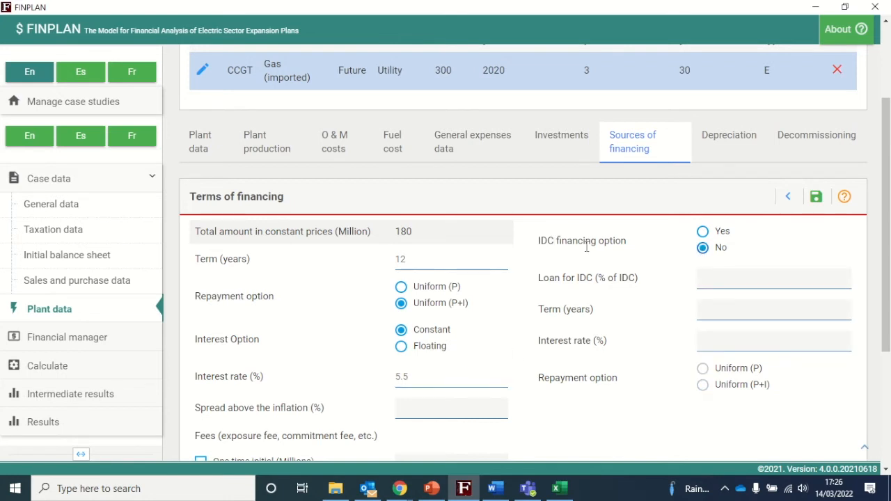
click(818, 197)
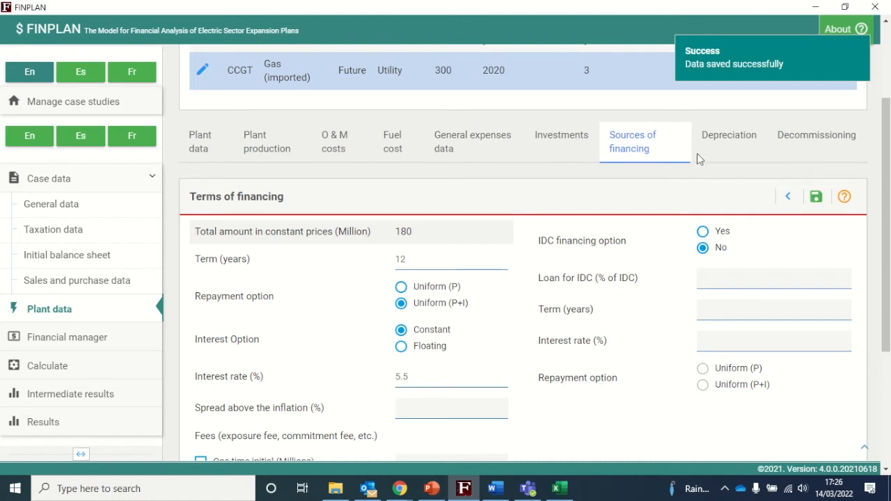
Set the plant's depreciation to linear over 20 years and save it.
click(717, 142)
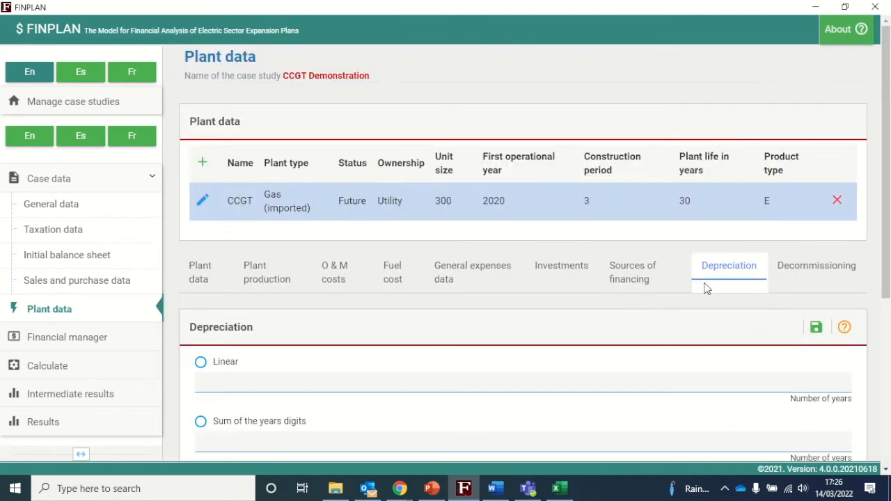
scroll(686, 312, down, 2)
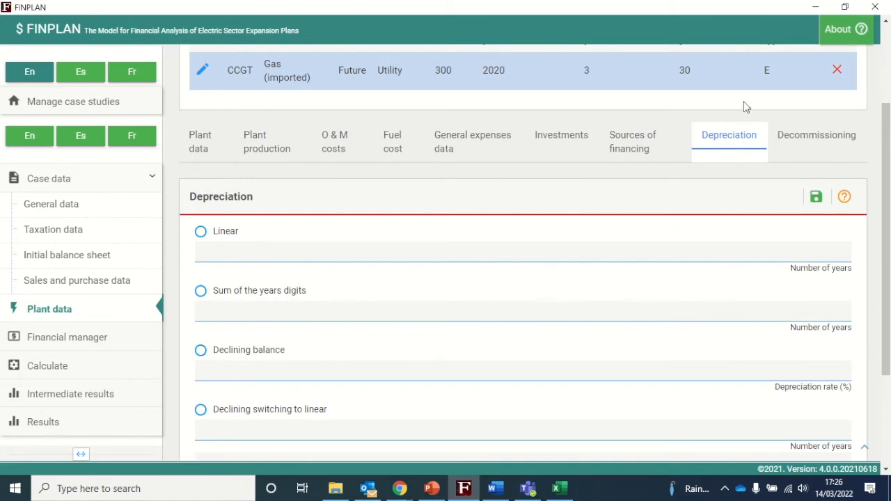
click(201, 232)
click(253, 256)
text(20)
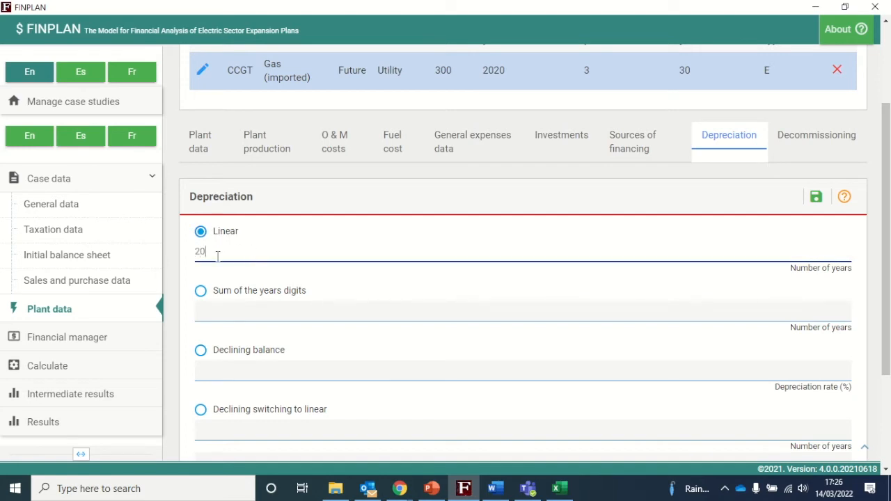
click(814, 198)
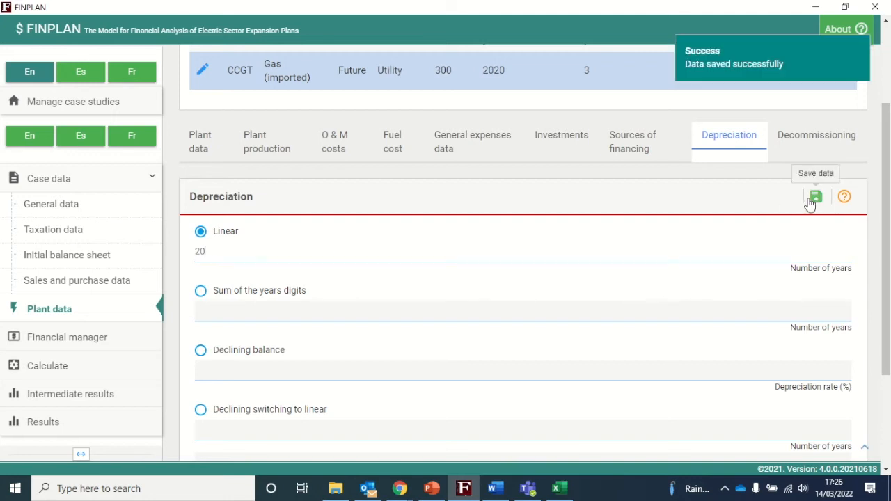
Review the plant's decommissioning cost options and payment fields without entering any data.
click(801, 153)
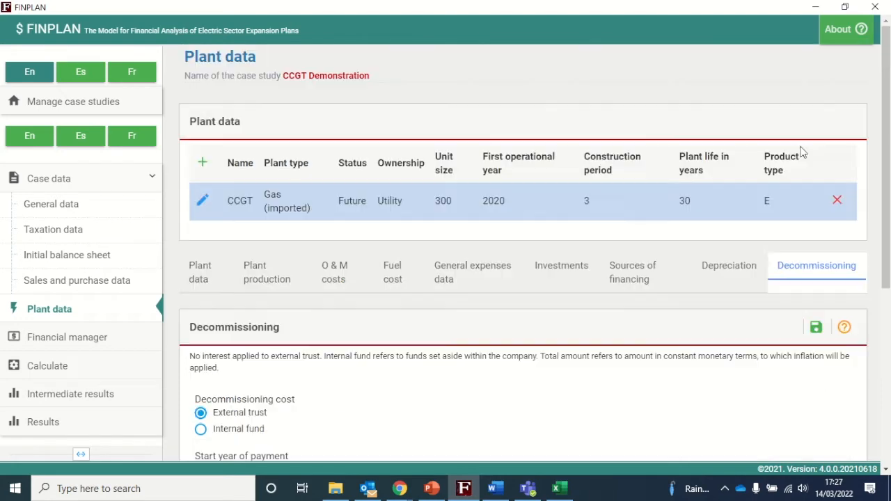
scroll(604, 313, down, 2)
scroll(604, 313, down, 1)
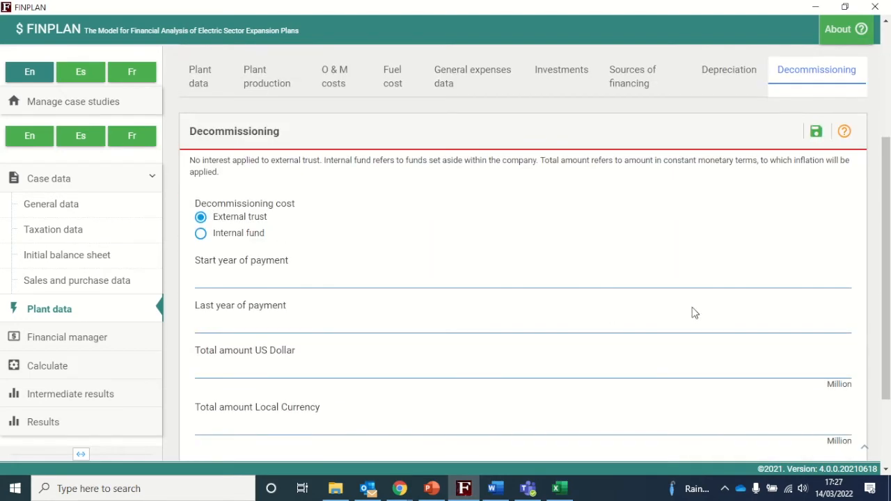
scroll(694, 312, up, 2)
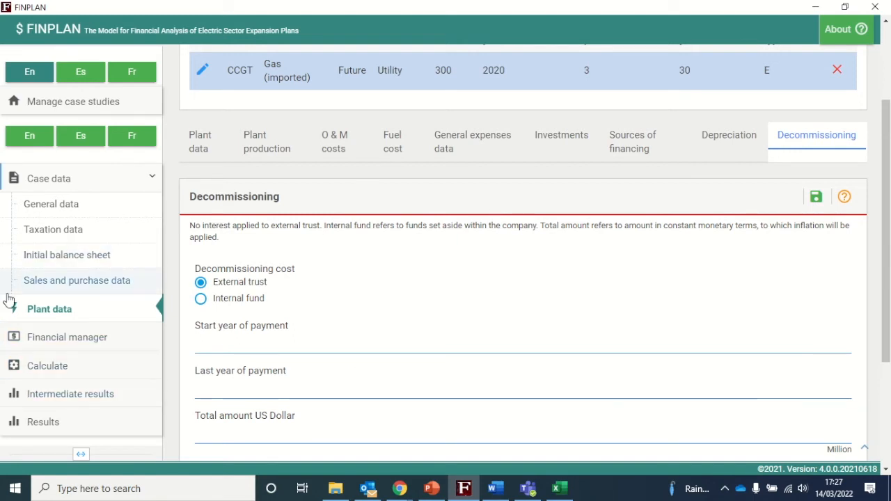
Set the maximum dividend to 999% in the equity data of the financial manager.
click(55, 344)
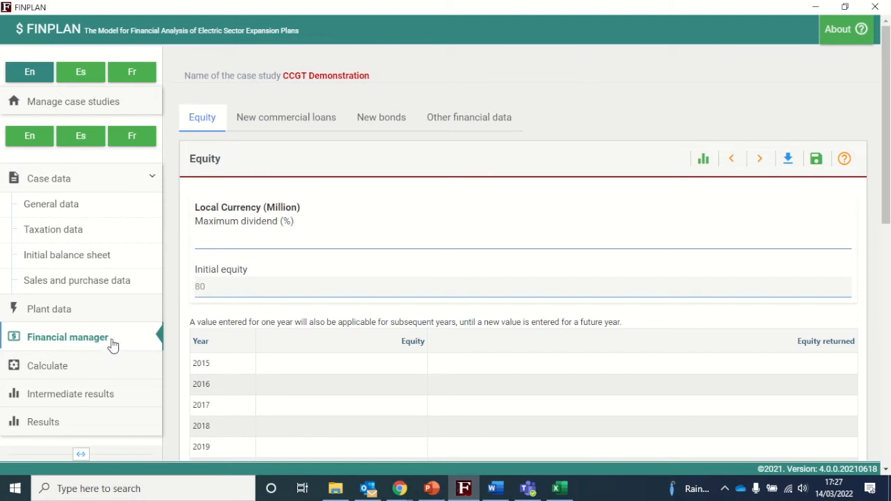
click(248, 242)
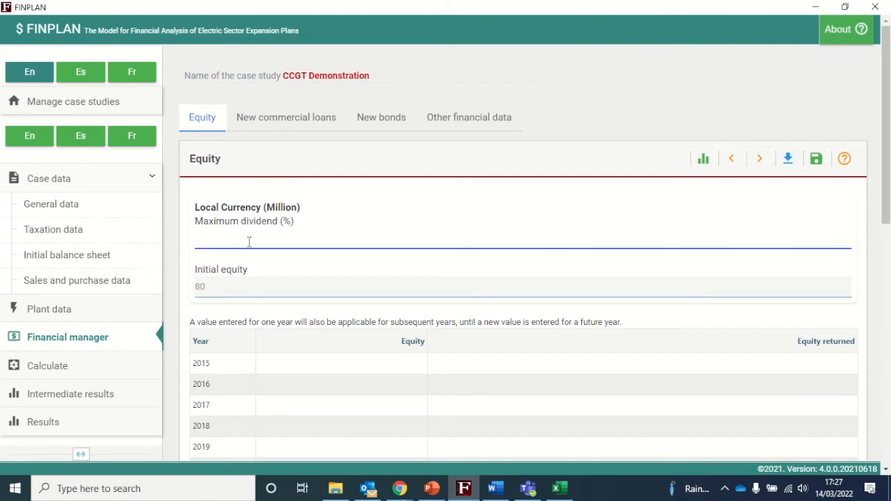
text(999)
scroll(355, 232, down, 2)
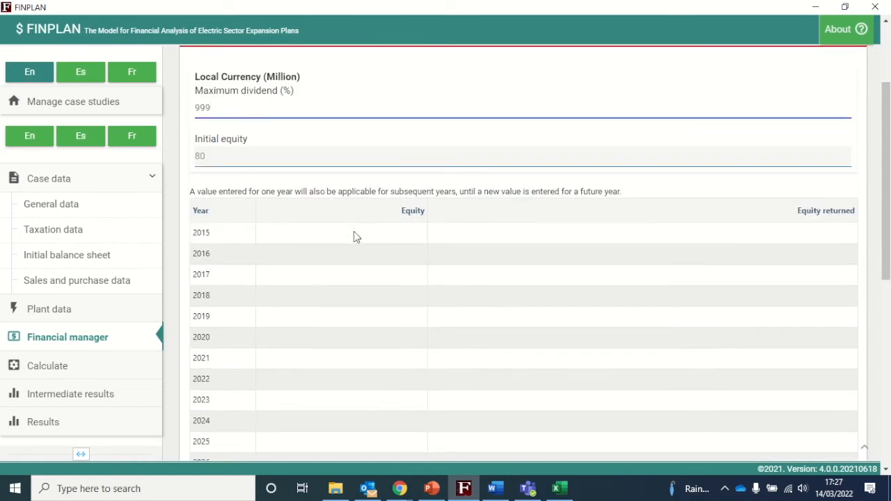
click(213, 164)
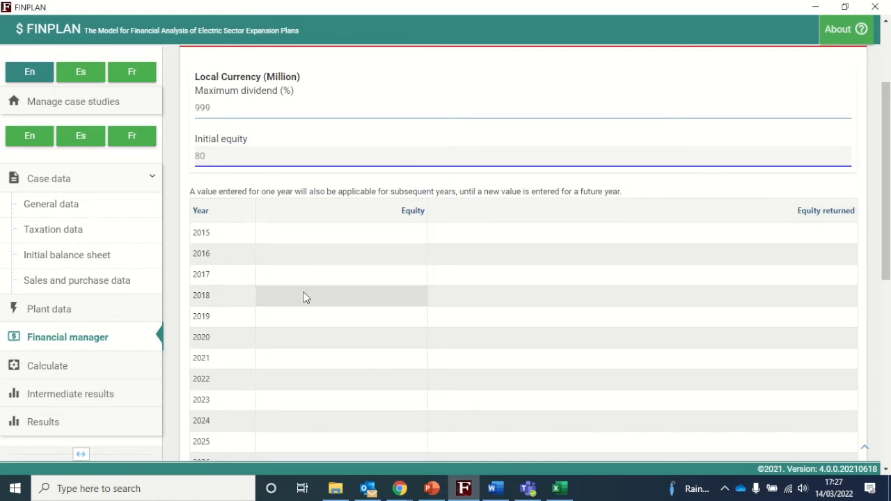
Enter equity of 100 million for 2017 and 130 million for 2019 in local currency, and save the equity data.
click(290, 279)
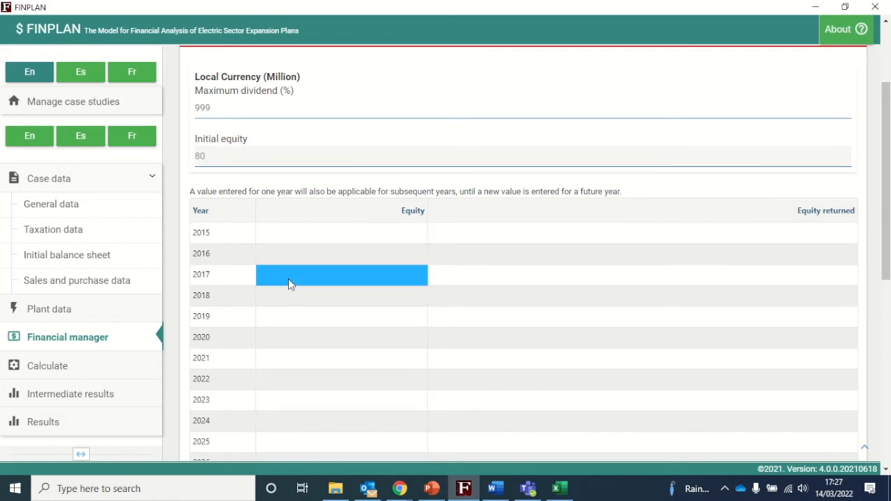
text(100)
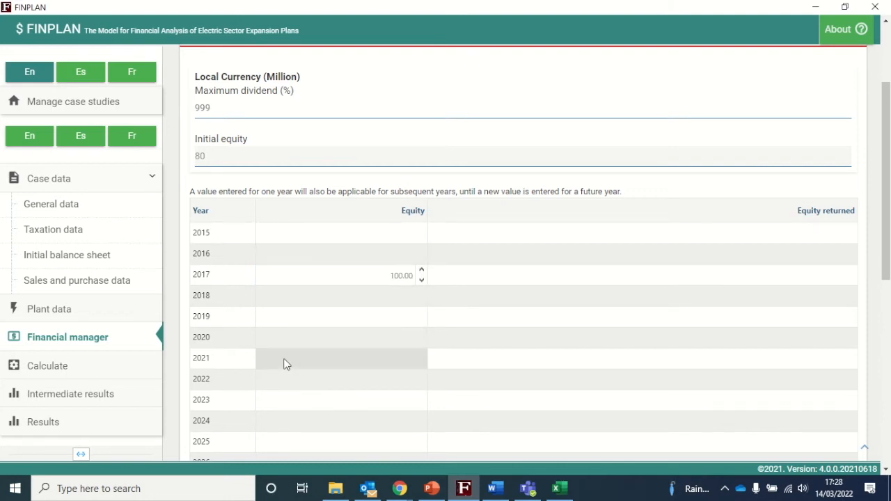
click(280, 324)
text(130)
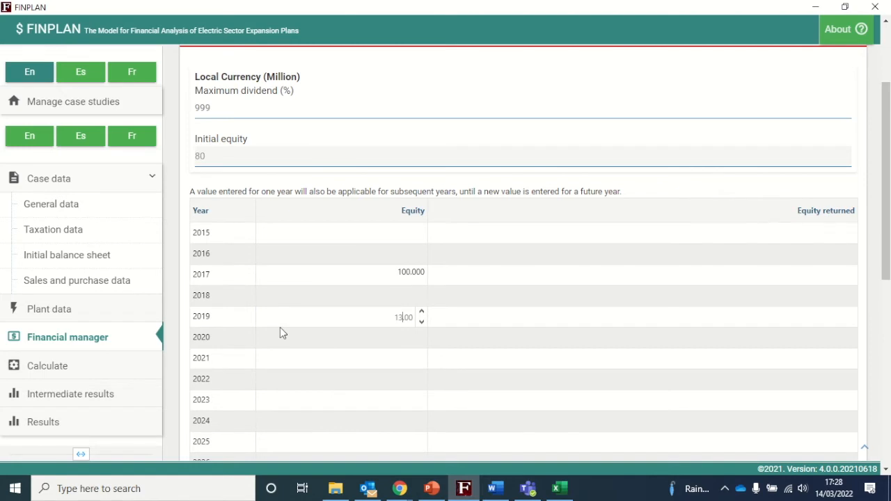
scroll(608, 190, down, 3)
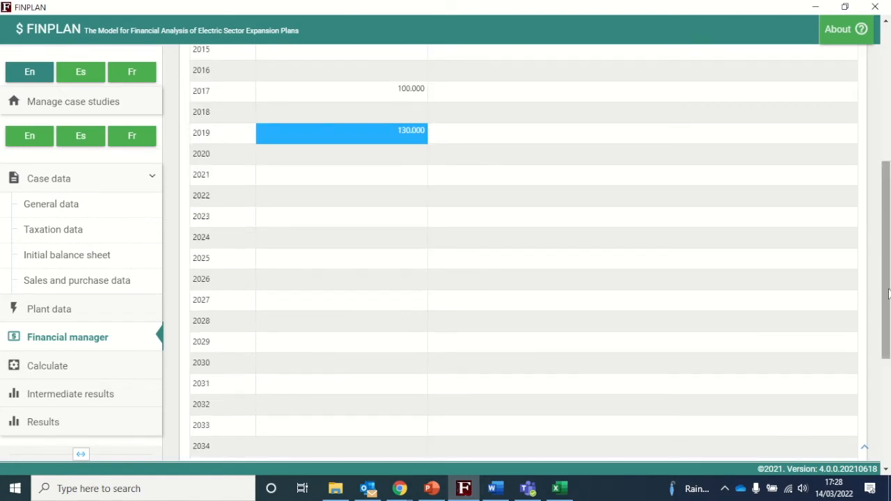
scroll(814, 148, up, 5)
click(817, 132)
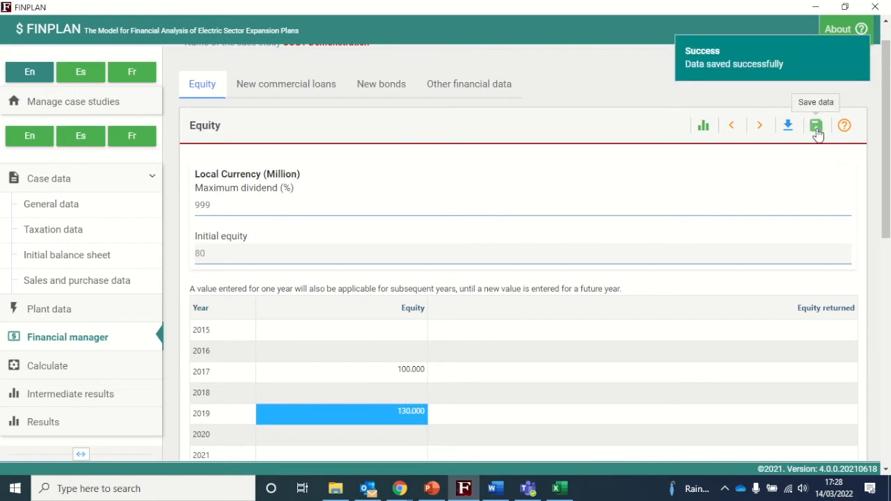
Set the new US dollar commercial loans to a 3% interest spread above inflation and an 8-year term.
click(263, 85)
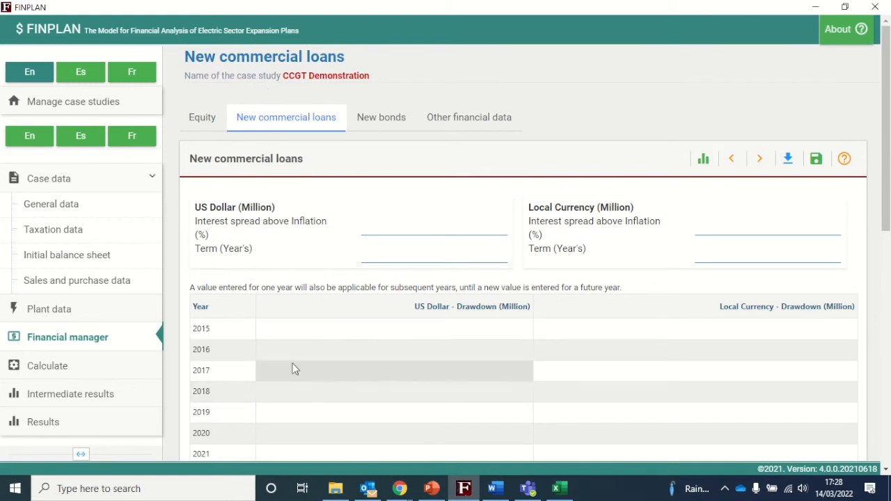
click(407, 228)
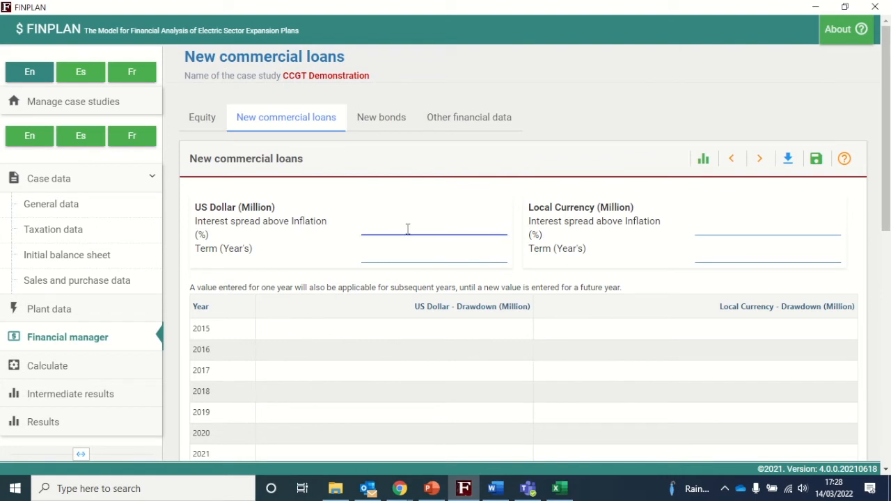
text(3)
click(382, 254)
text(8)
click(556, 162)
Enter US dollar commercial loan drawdowns of 60 million for 2018 and 10 million for 2019.
scroll(436, 359, down, 1)
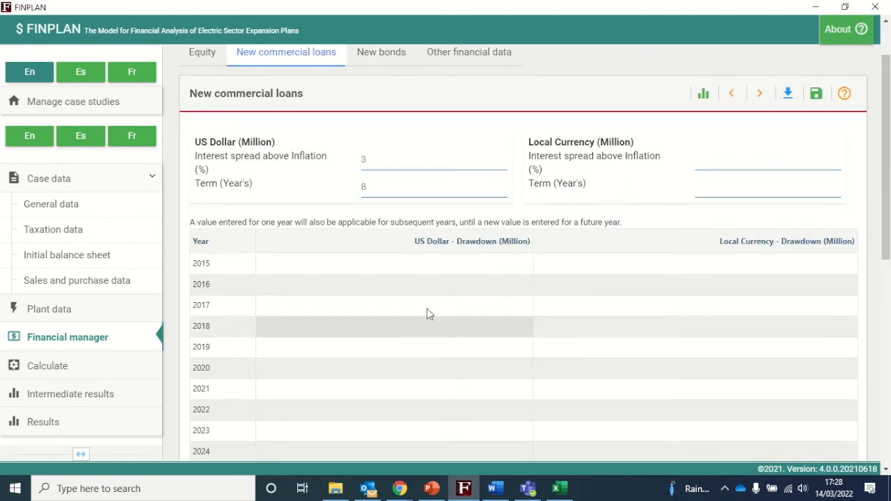
click(329, 293)
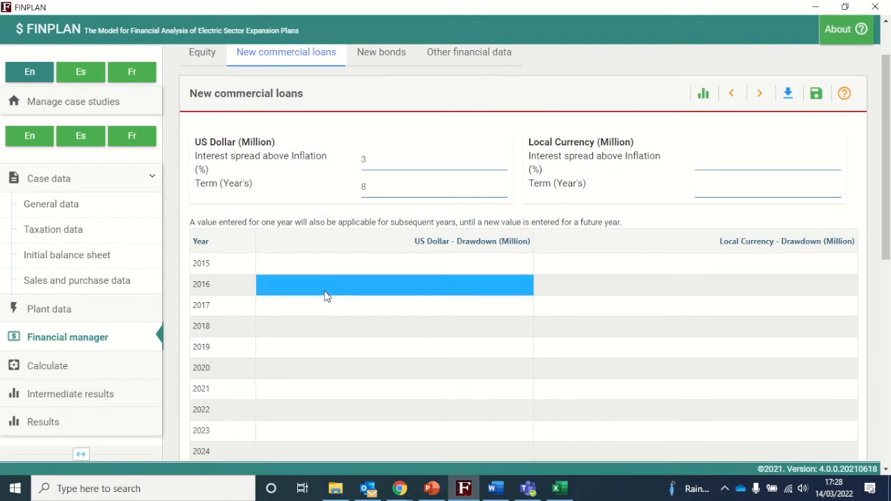
click(310, 335)
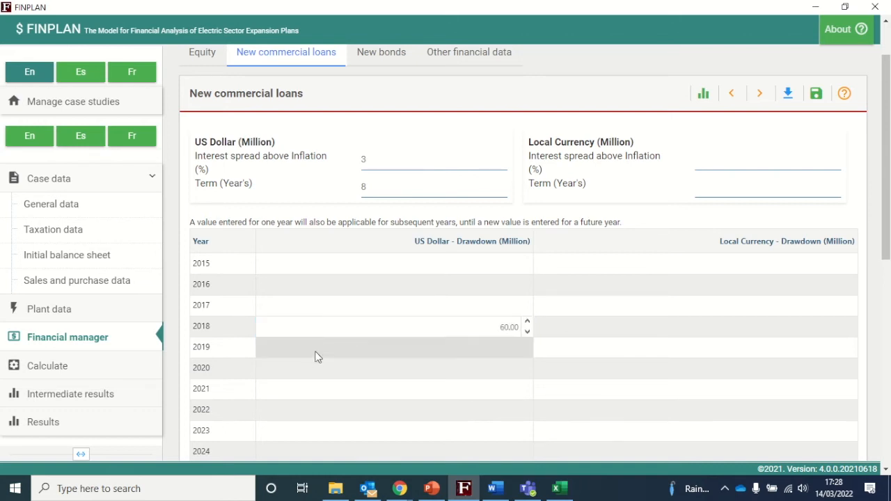
click(316, 354)
text(10.00)
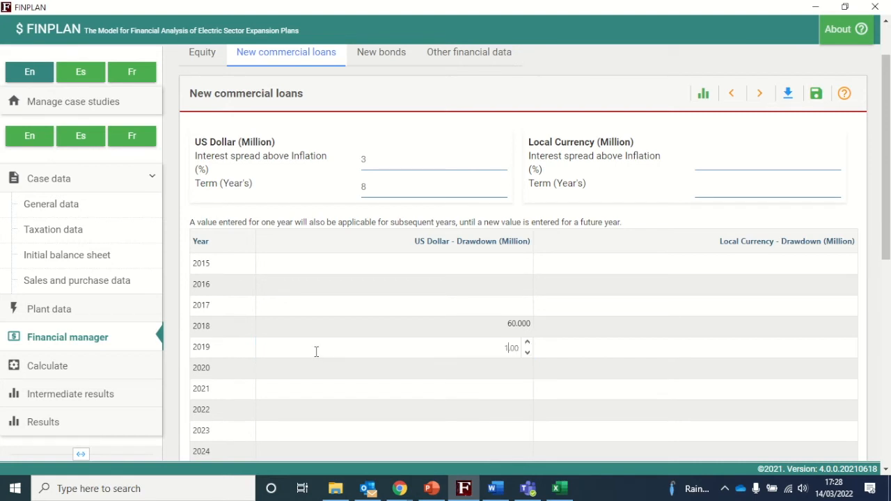
click(634, 213)
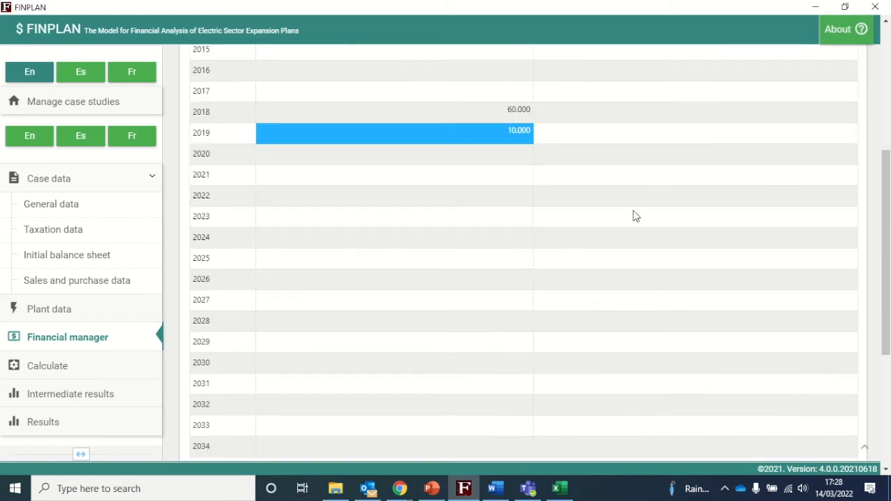
Save the commercial loan data, and set the new US dollar bonds to a 5% expected rate and a 5-year term.
drag(885, 240, 885, 123)
click(817, 142)
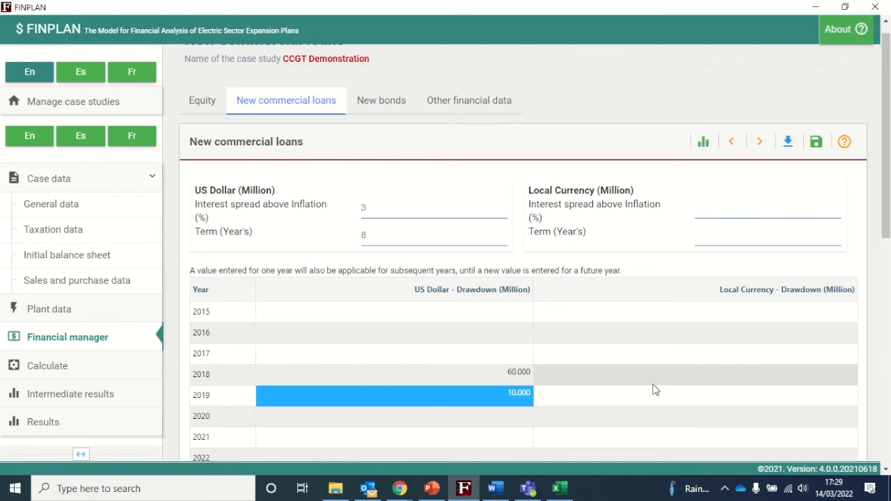
click(368, 106)
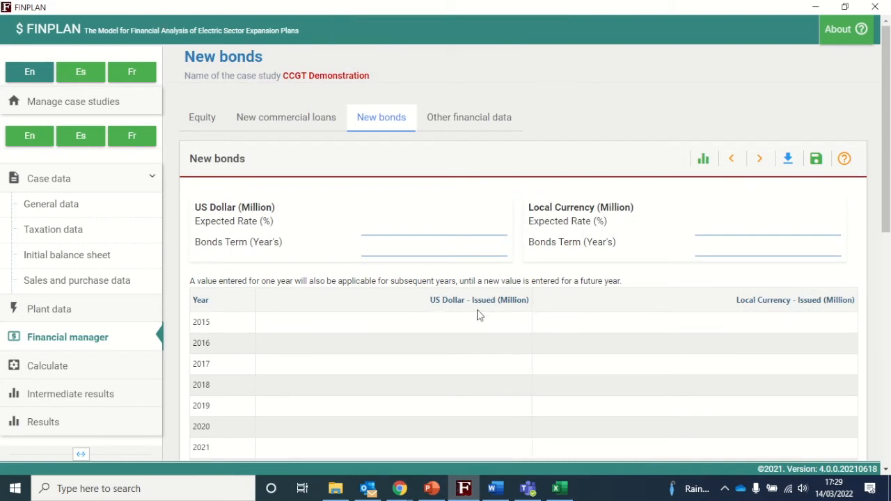
click(413, 230)
text(5)
click(380, 246)
text(5)
click(383, 227)
click(386, 248)
Enter a US dollar bond issue of 10 million for 2018 and save the new bonds data.
click(332, 390)
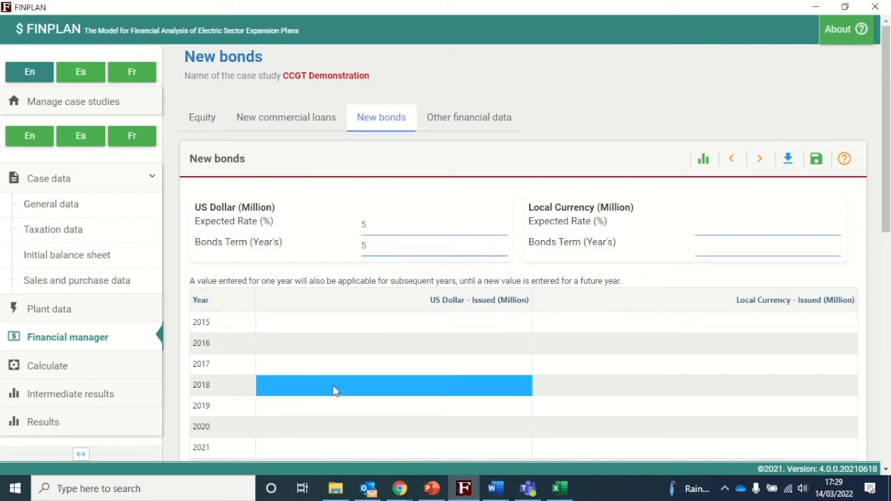
text(1000)
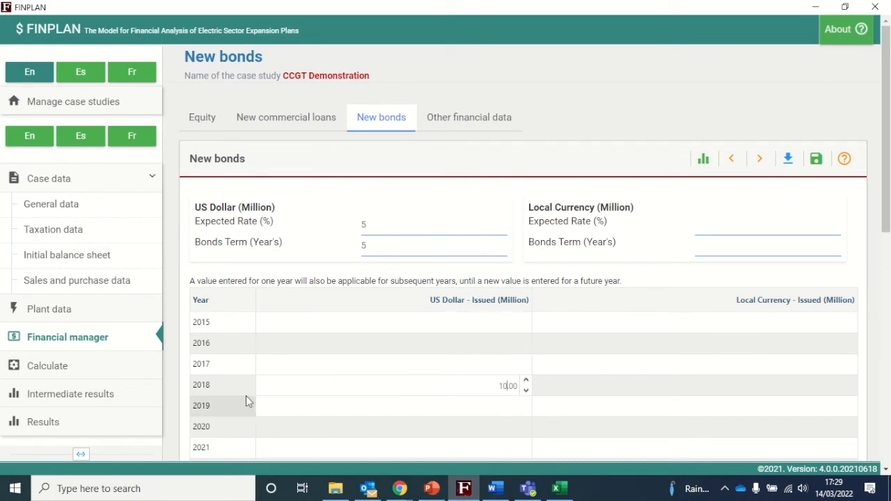
click(646, 275)
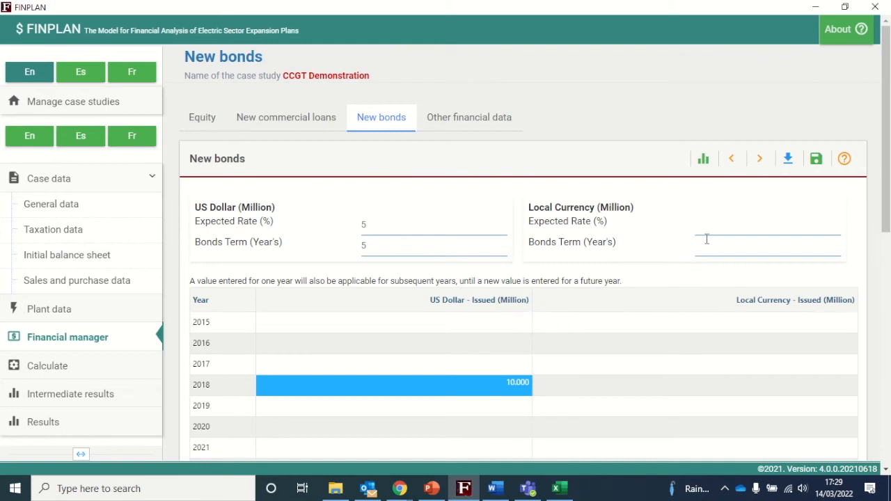
click(816, 160)
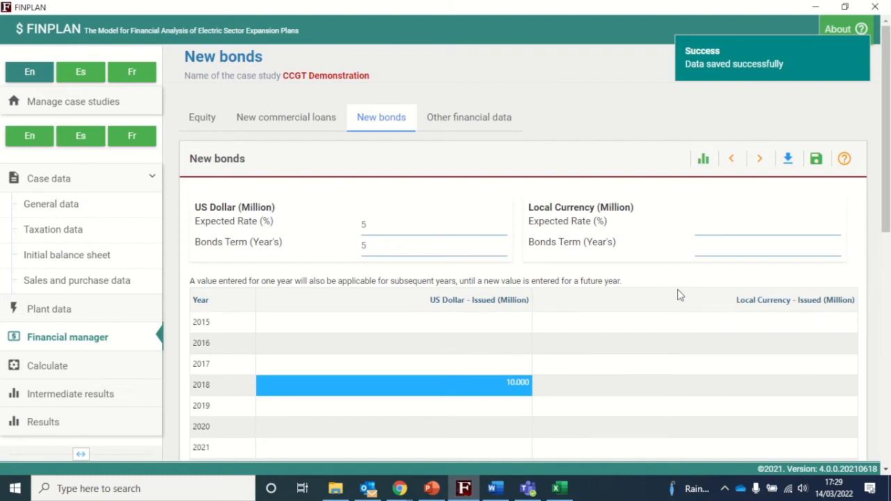
In the other financial data, set the short term deposit spread to -1%, stand-by facility spread to 4% and initial short loans to 0, and save.
click(476, 128)
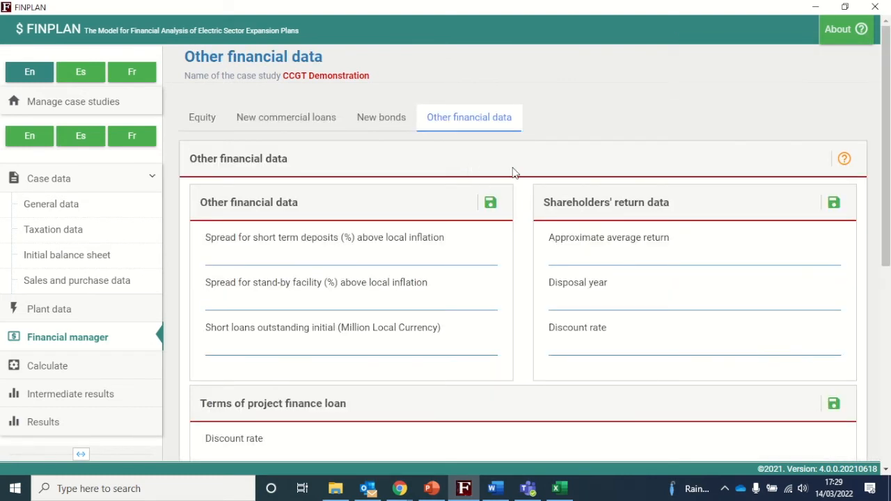
scroll(424, 251, down, 3)
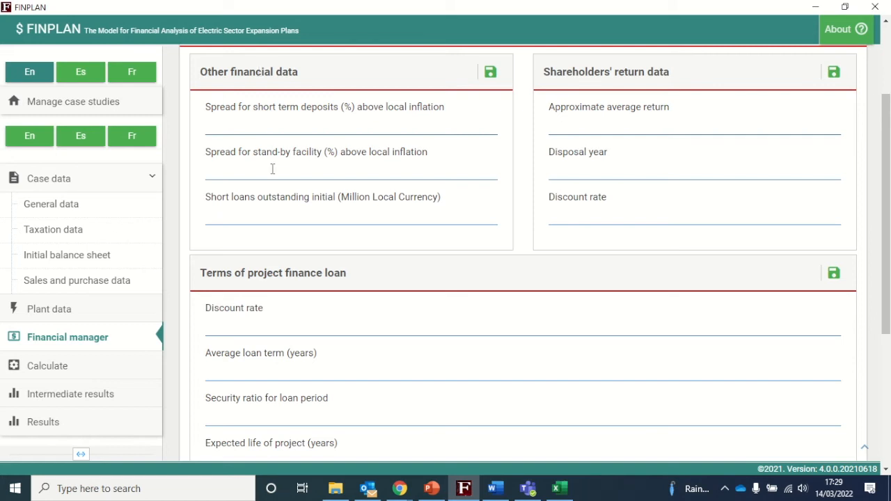
click(259, 122)
text(1)
click(251, 170)
text(4)
click(238, 217)
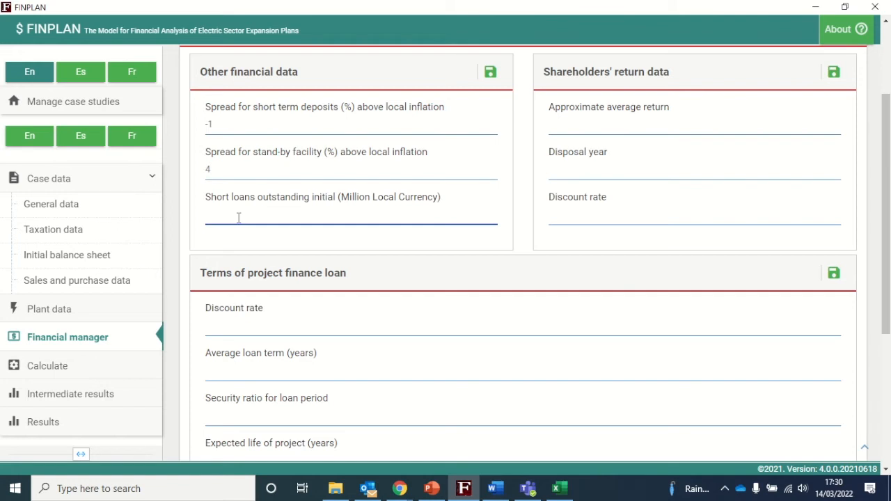
text(0)
click(491, 74)
Set the shareholders' return data to an average return of 10, disposal year 2040 and discount rate 6, and save it.
click(600, 123)
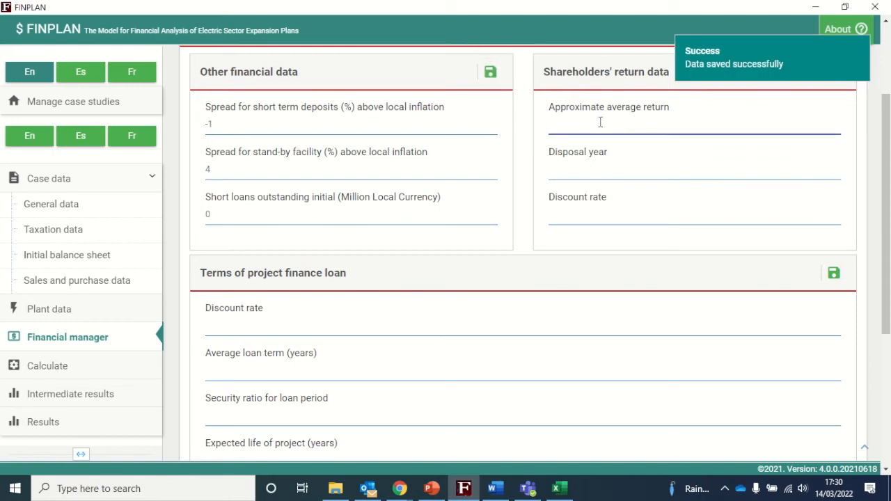
drag(545, 70, 676, 91)
click(617, 124)
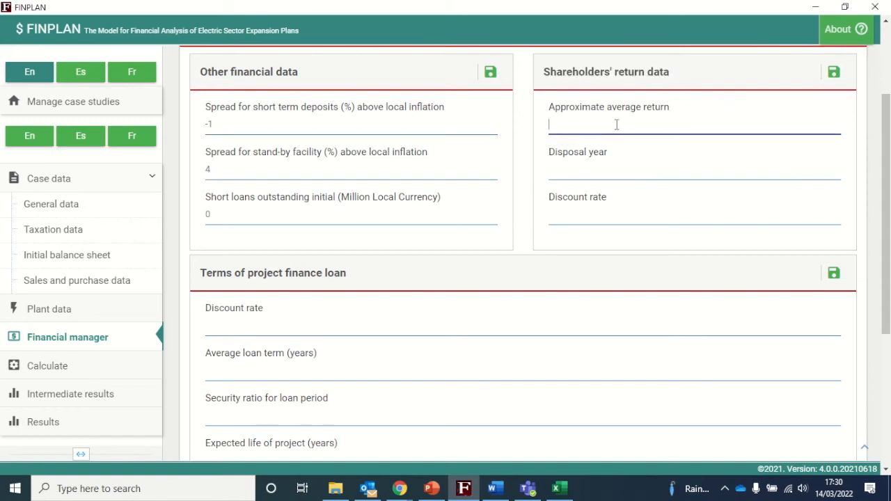
text(10)
click(587, 167)
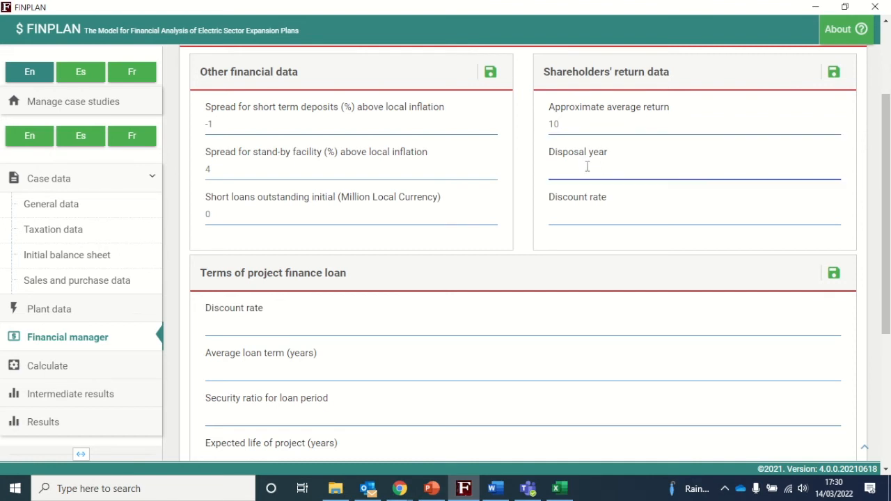
text(240)
click(602, 220)
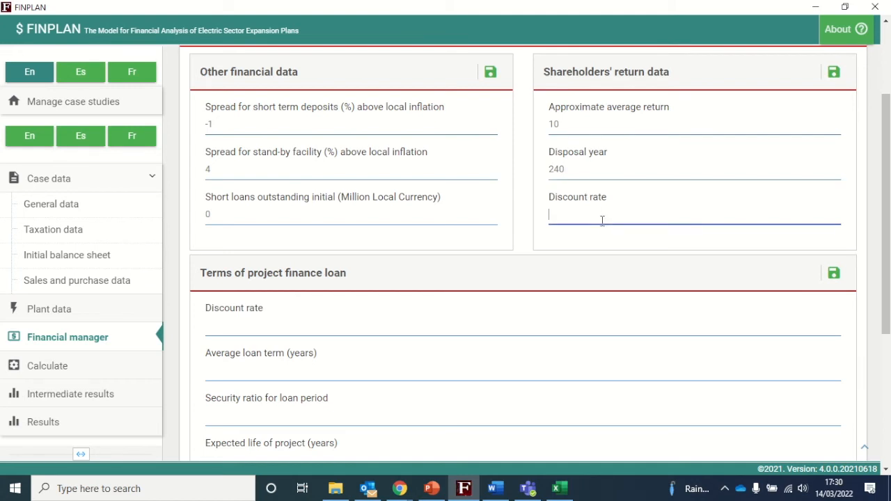
text(6)
click(554, 171)
text(0)
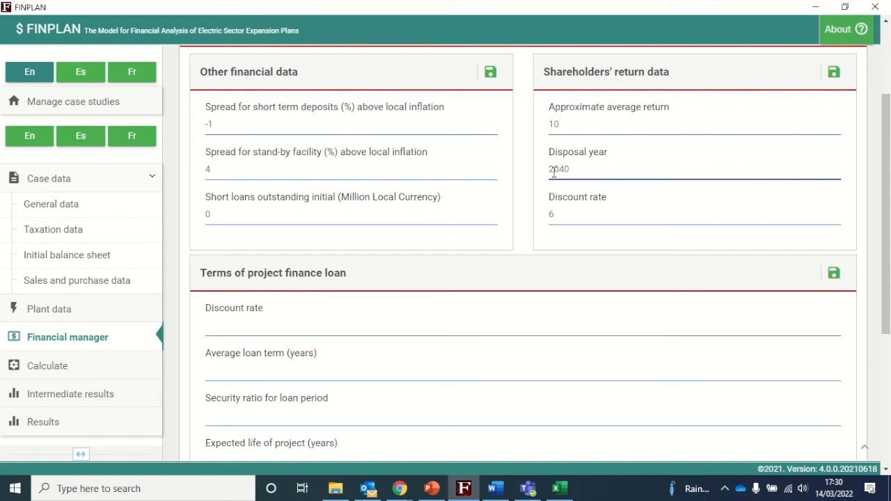
click(594, 173)
click(834, 73)
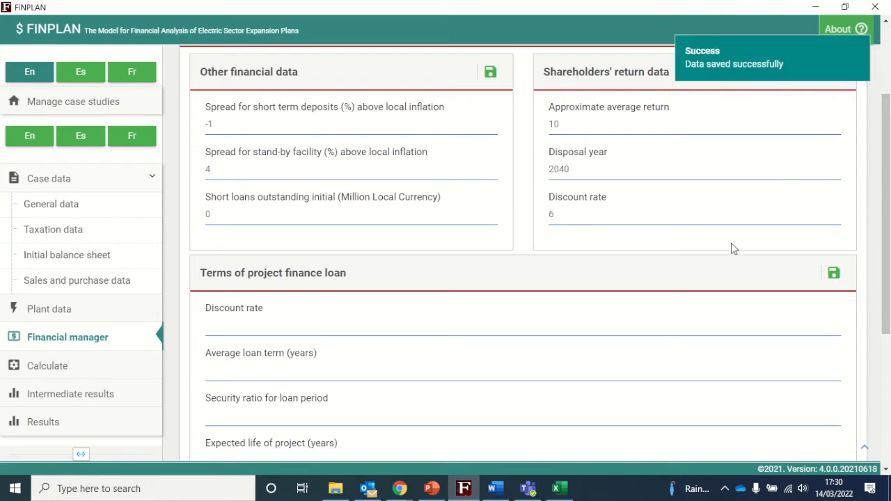
Set the project finance loan's discount rate to 6, average loan term to 12 years and security ratio for the loan period to 1.4.
click(264, 322)
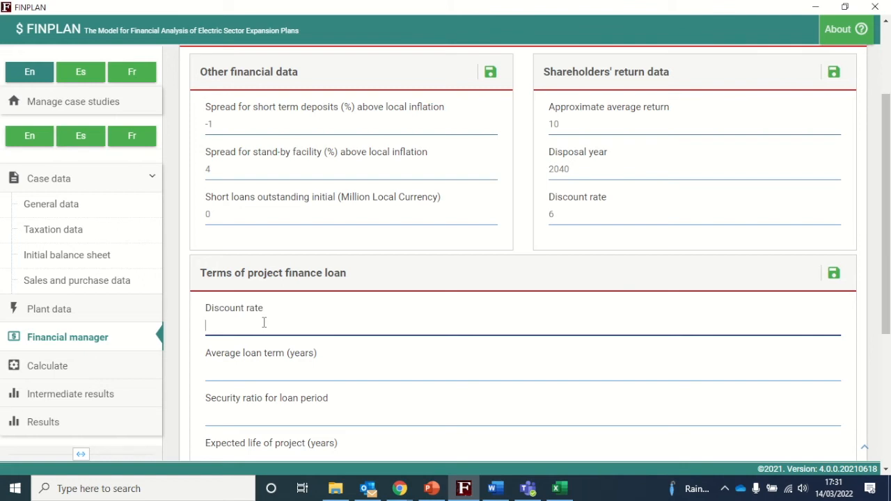
text(6)
click(281, 374)
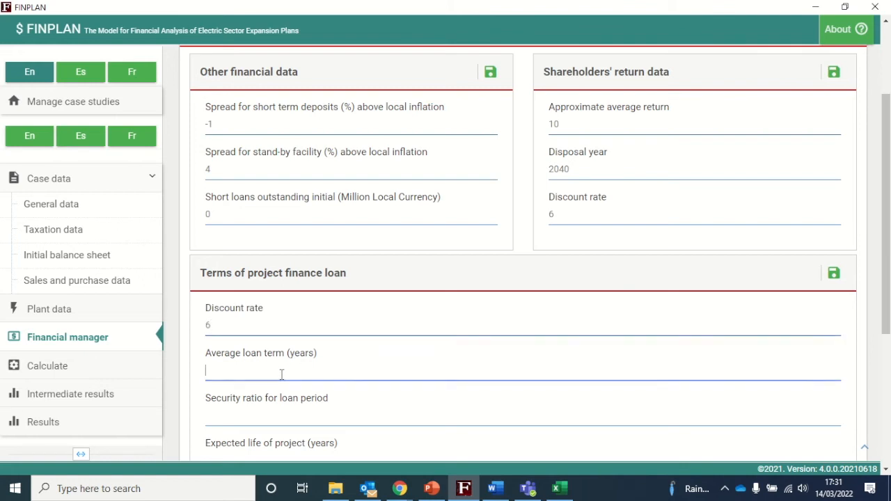
text(12)
click(264, 416)
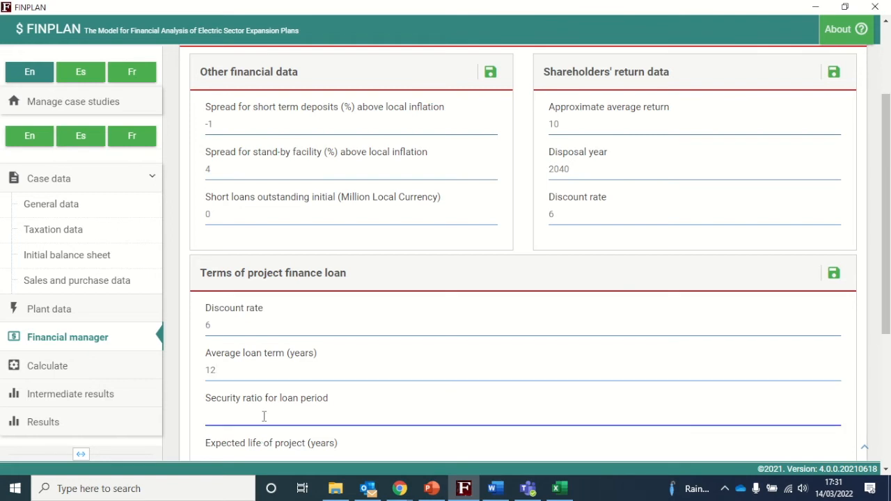
text(1.4)
Set a project life of 30 years, project life security ratio of 1.6 and first debt service cash year of 2020, and save the loan terms.
scroll(390, 359, down, 2)
click(297, 334)
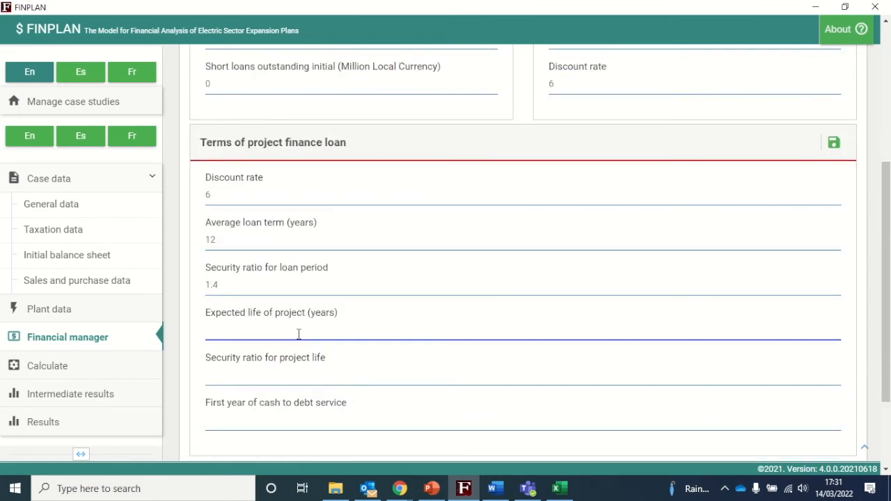
text(30)
click(282, 366)
text(1.6)
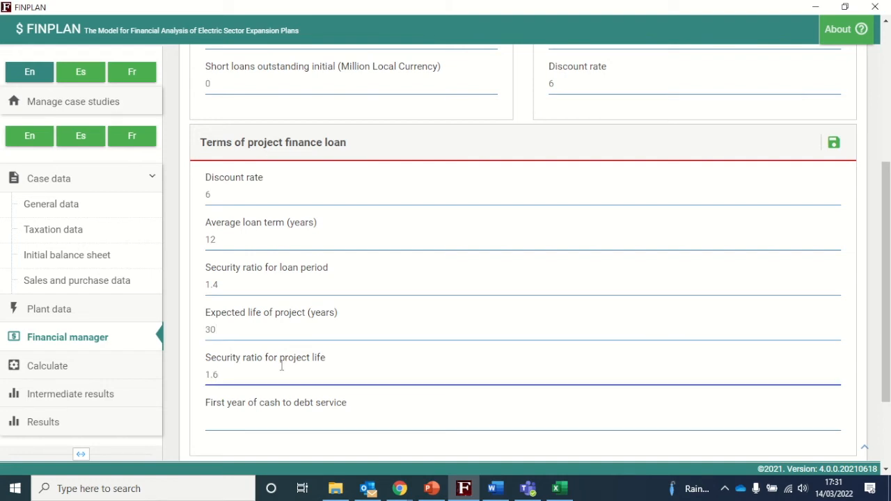
click(241, 417)
text(2020)
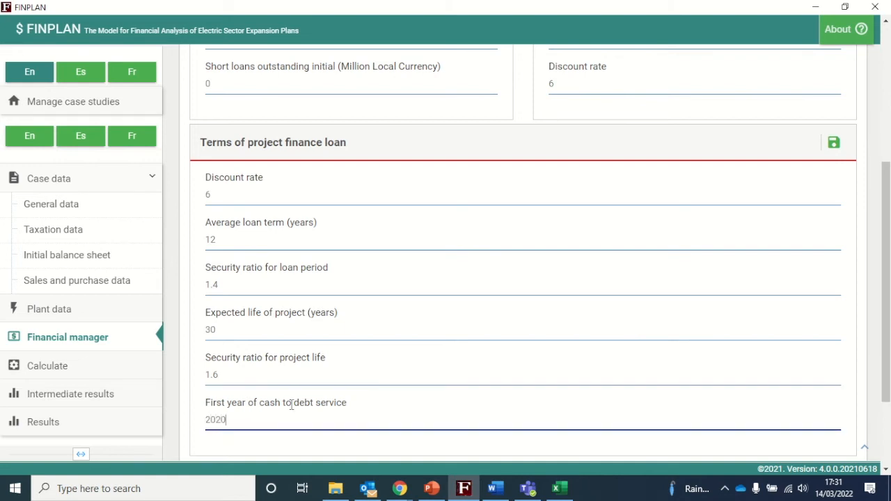
click(363, 365)
click(833, 143)
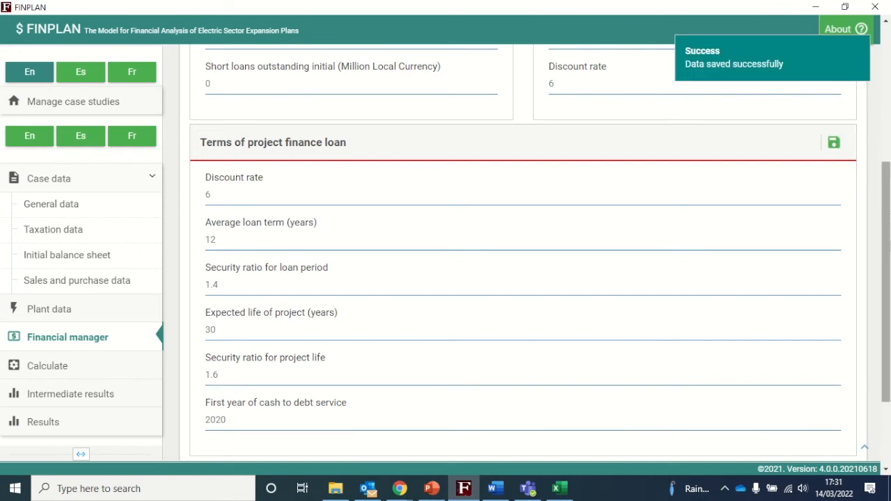
Go to the calculation section of the case study.
scroll(885, 278, down, 3)
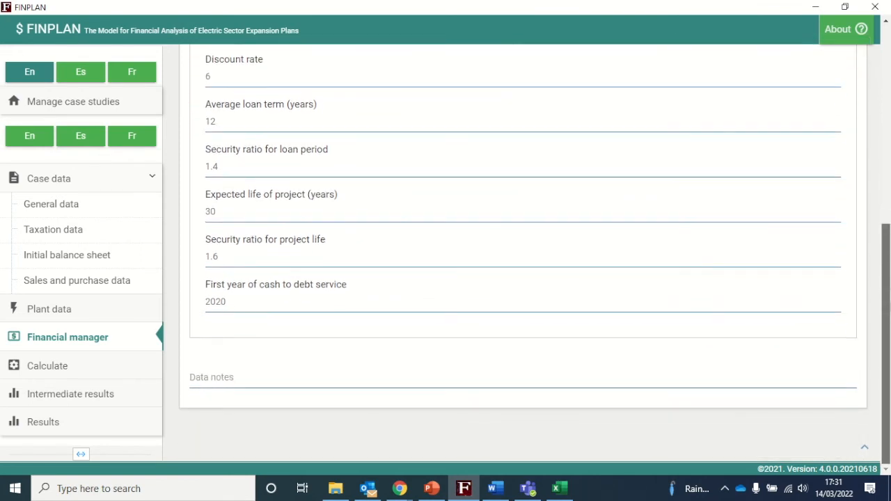
scroll(886, 278, up, 5)
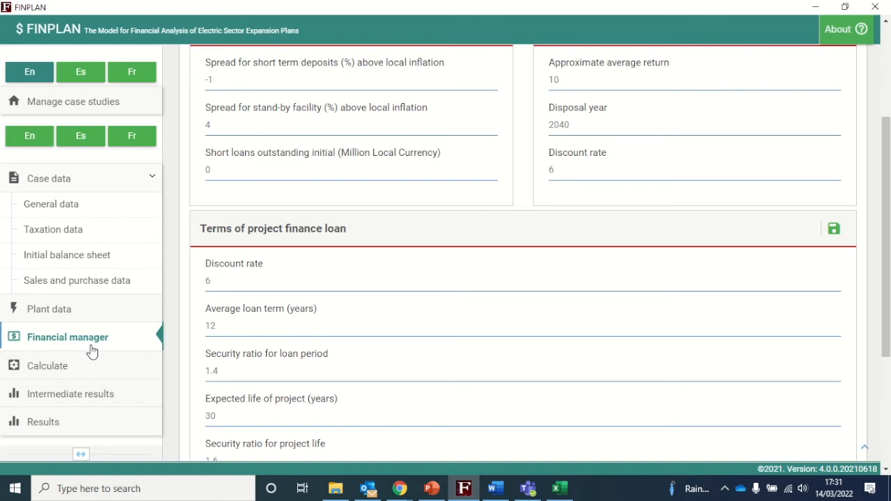
click(66, 373)
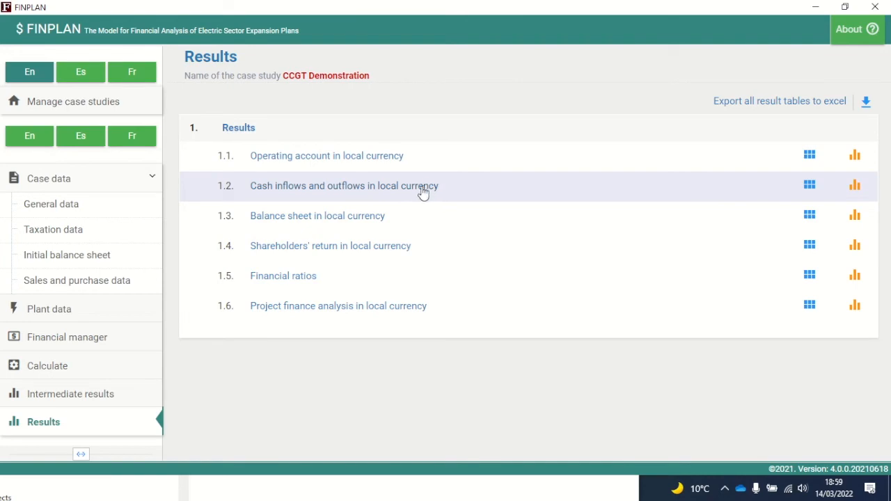
Open the results table of cash inflows and outflows in local currency and review its inflow and outflow rows.
click(419, 187)
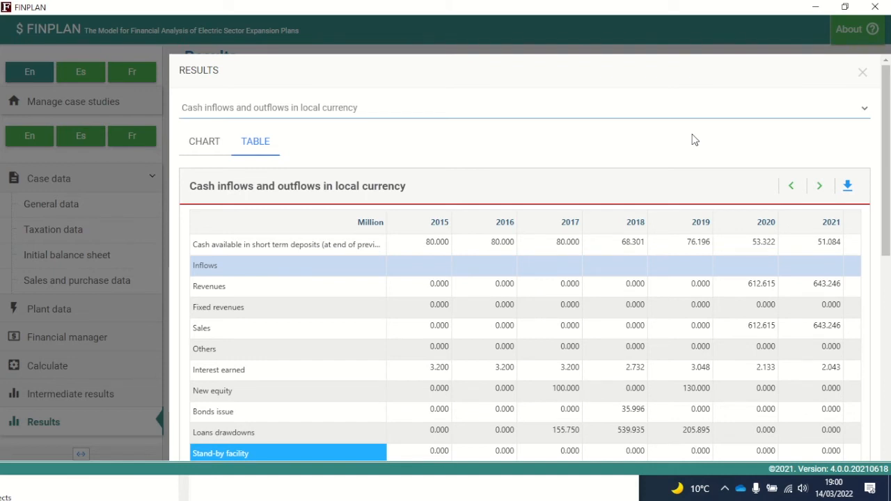
scroll(330, 362, down, 4)
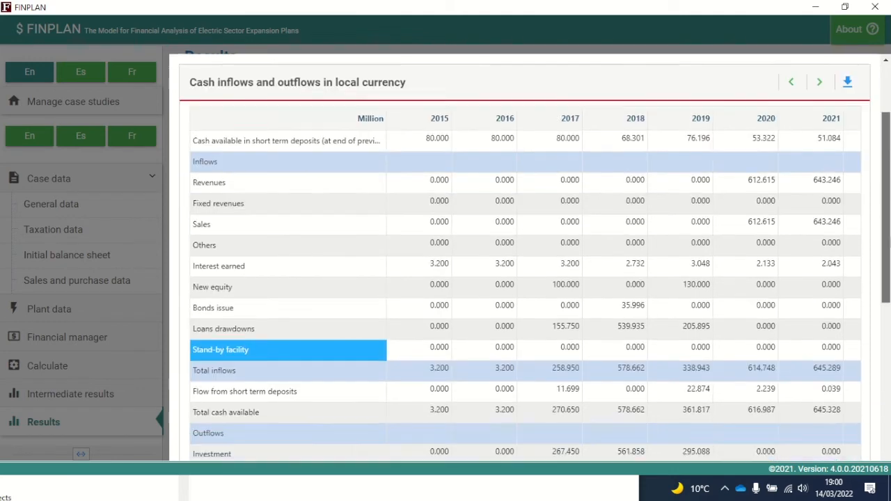
scroll(349, 301, down, 3)
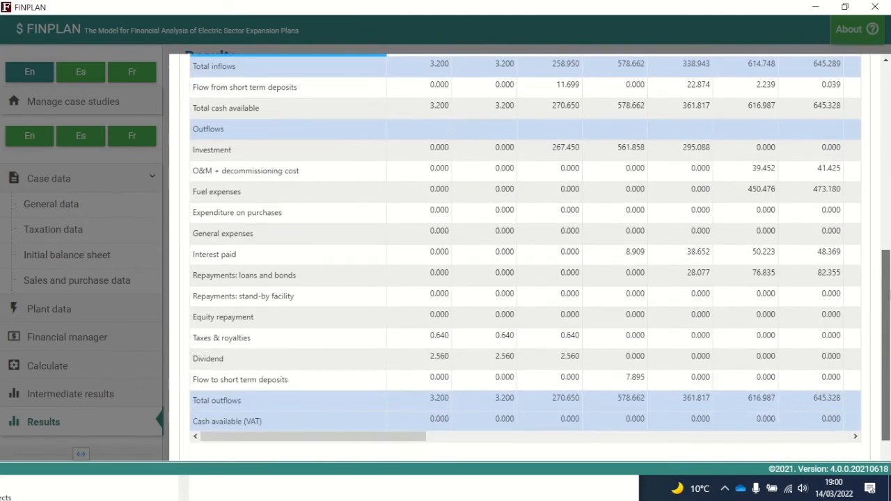
Examine the investment outflows for 2017 to 2019 against the equity, bond and loan inflows in the cash flow table.
click(271, 152)
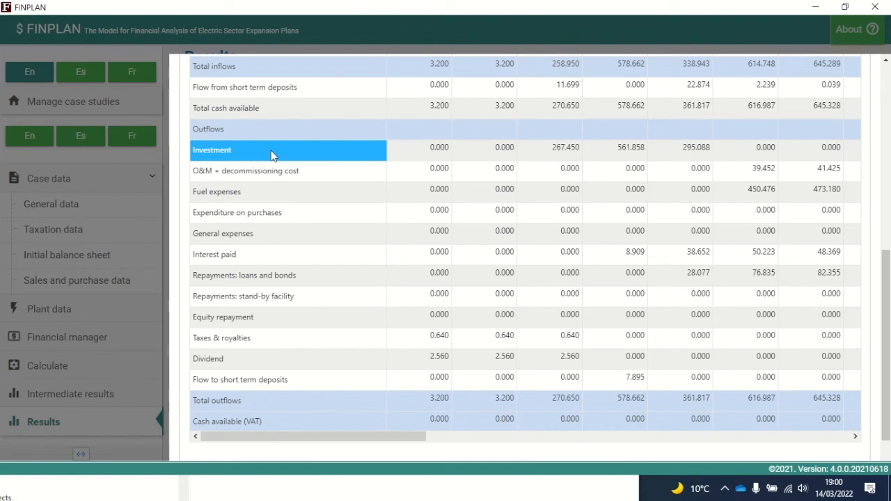
scroll(885, 313, up, 3)
scroll(885, 313, up, 2)
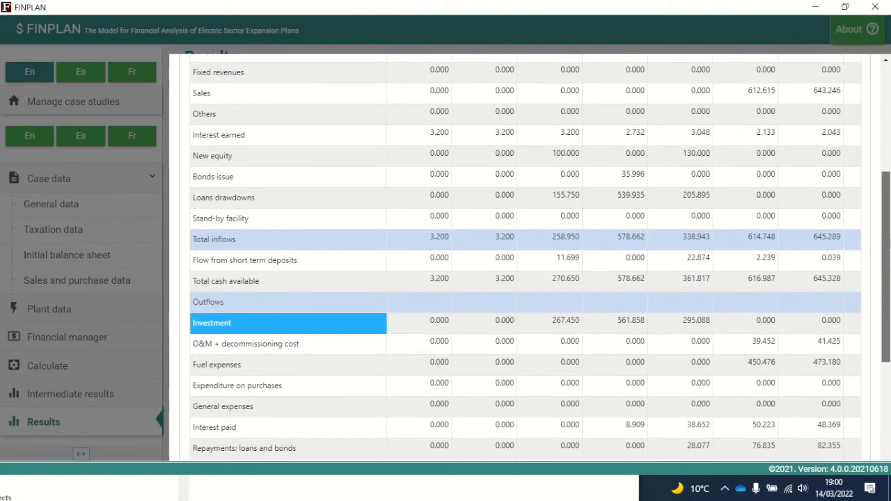
scroll(885, 313, up, 1)
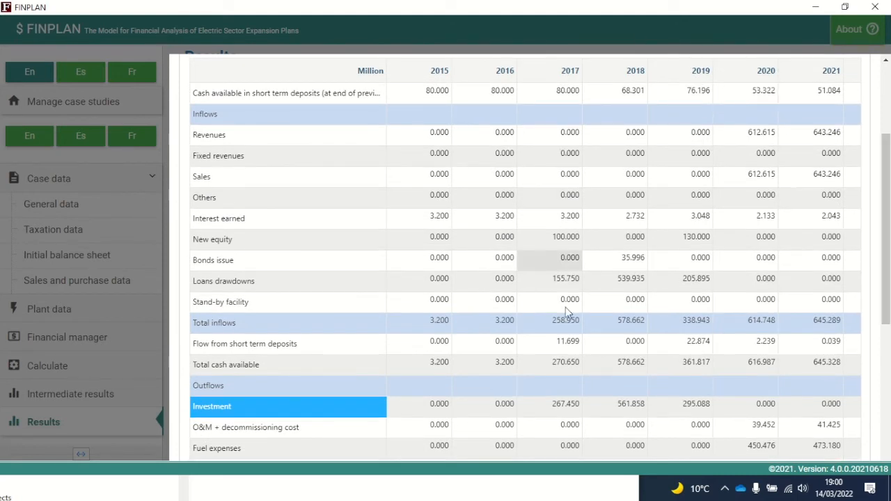
click(574, 411)
click(618, 414)
click(707, 407)
click(624, 406)
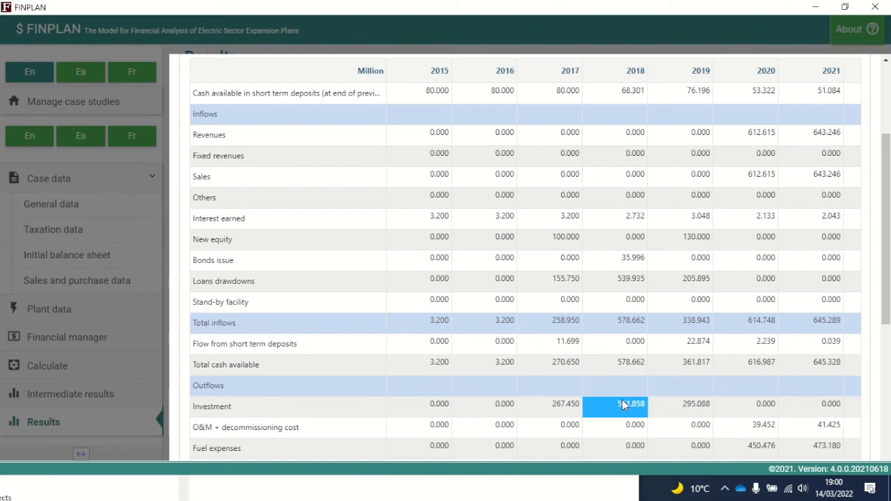
click(557, 405)
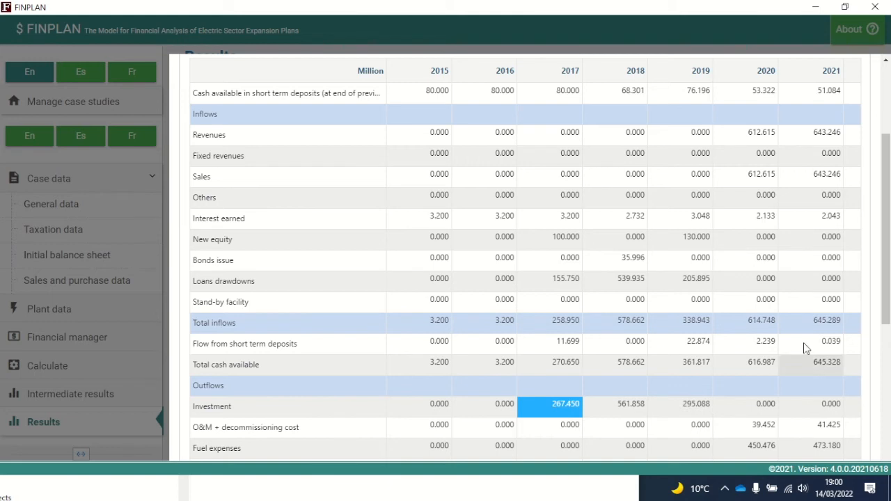
Examine the sales inflows for 2020 and 2021 in the cash flow table.
click(275, 185)
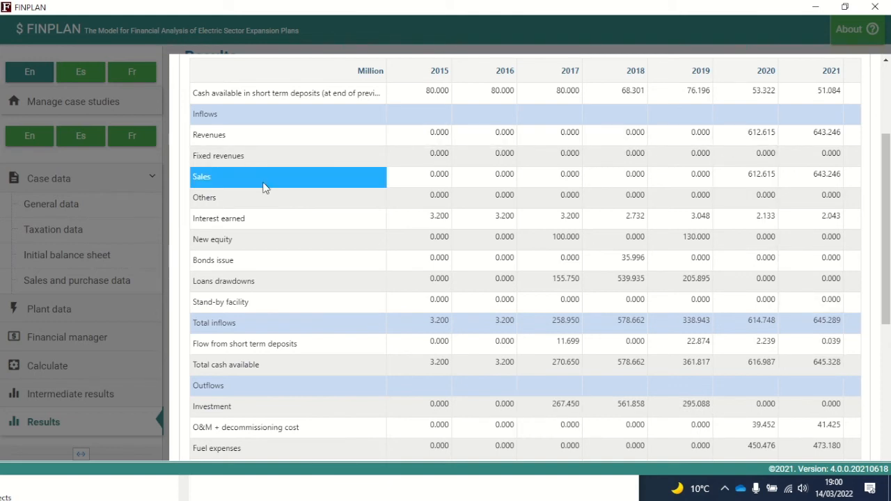
click(762, 176)
click(809, 183)
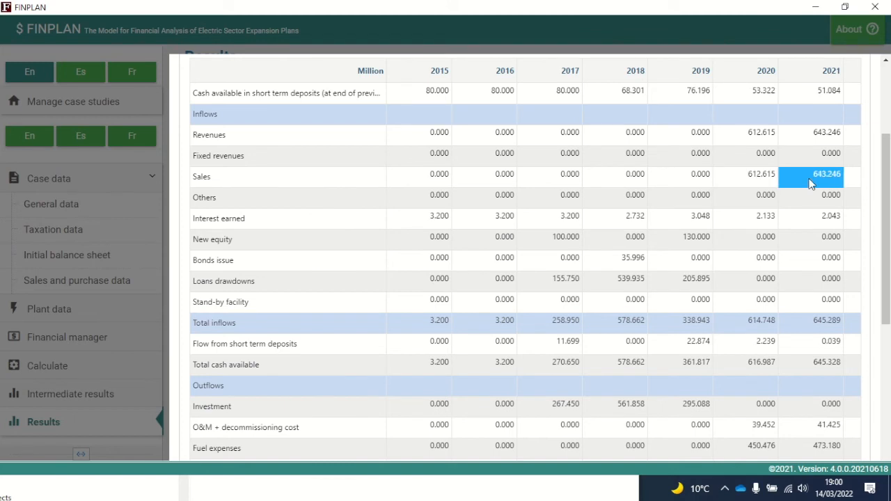
Examine the cash available in short term deposits from 2015 to 2021 in the cash flow table.
click(750, 182)
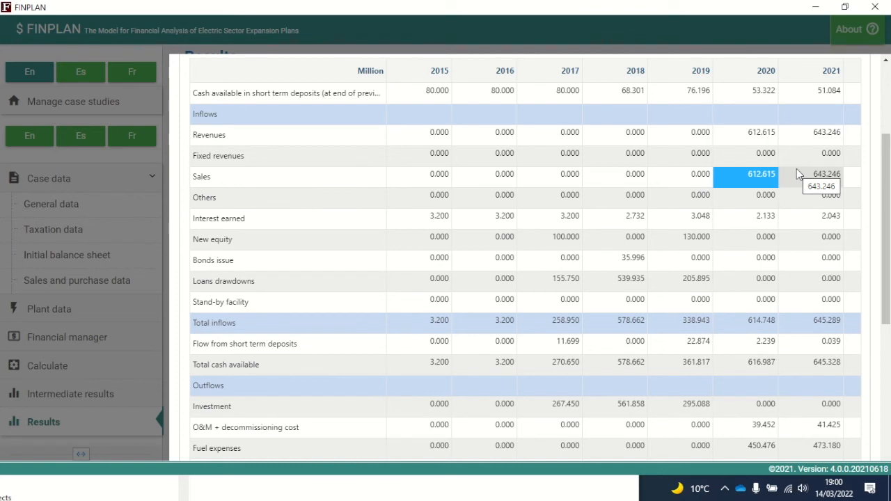
click(237, 89)
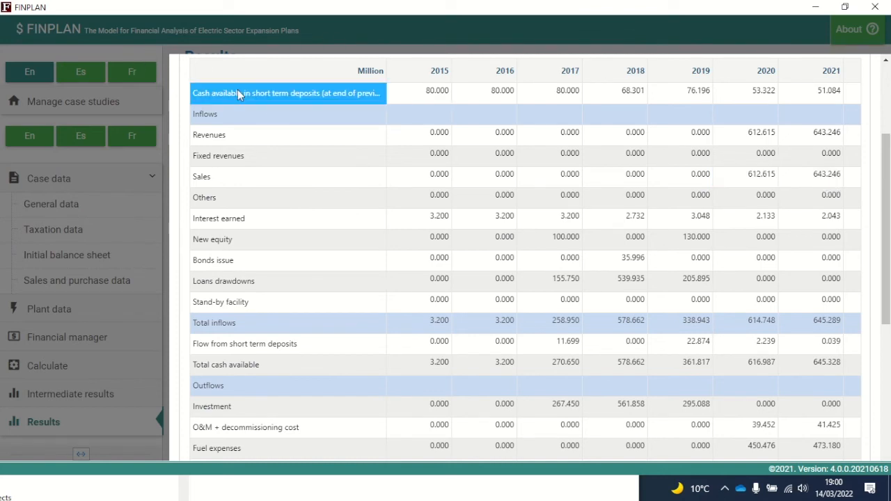
click(415, 95)
click(497, 103)
click(564, 105)
click(639, 106)
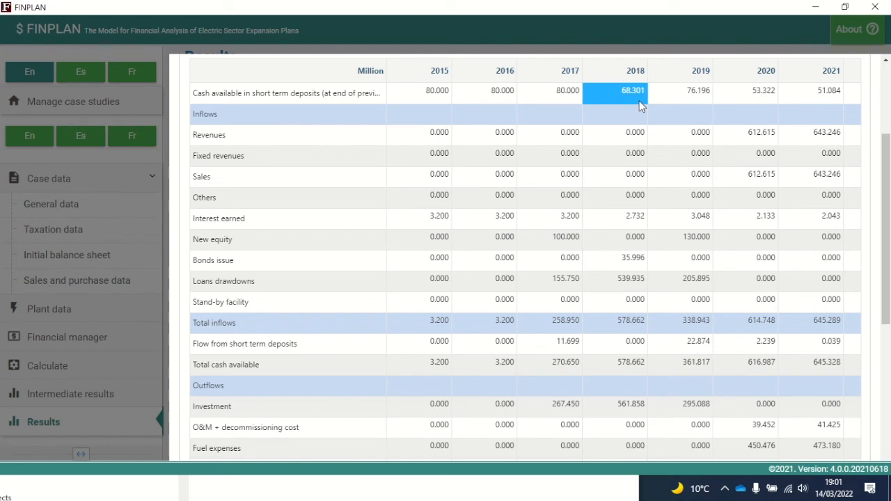
click(818, 99)
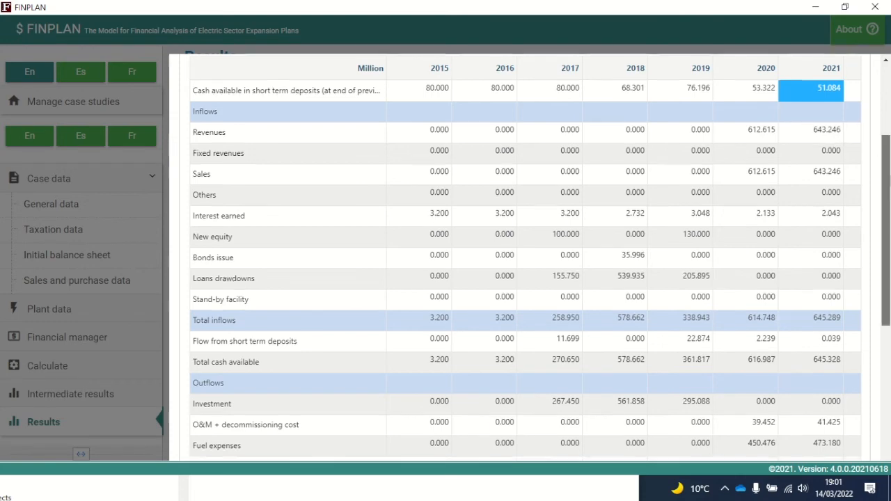
Examine the stand-by facility row across 2015 to 2021 in the cash flow table.
scroll(885, 229, down, 1)
click(370, 246)
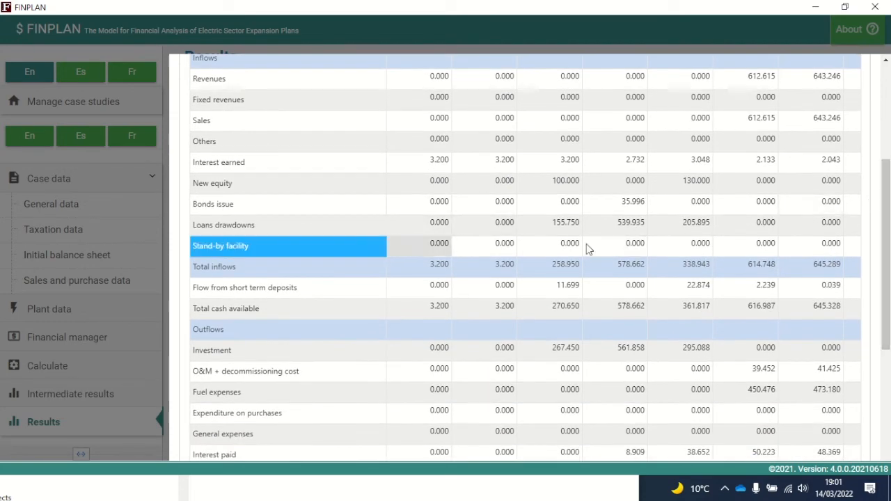
scroll(525, 257, up, 3)
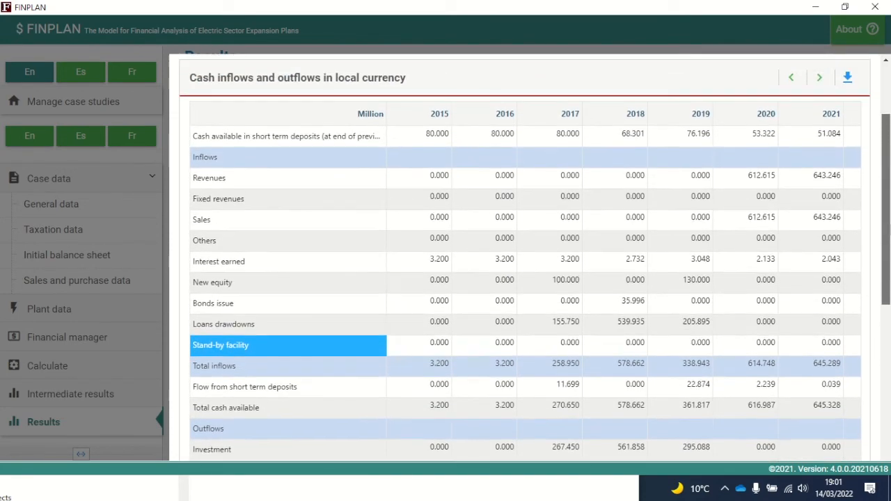
click(455, 349)
click(626, 351)
click(691, 347)
click(764, 347)
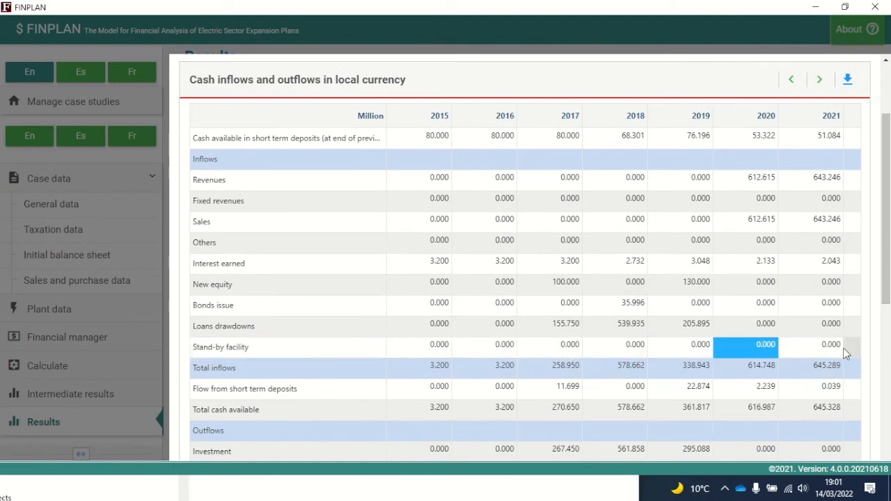
click(821, 355)
click(435, 352)
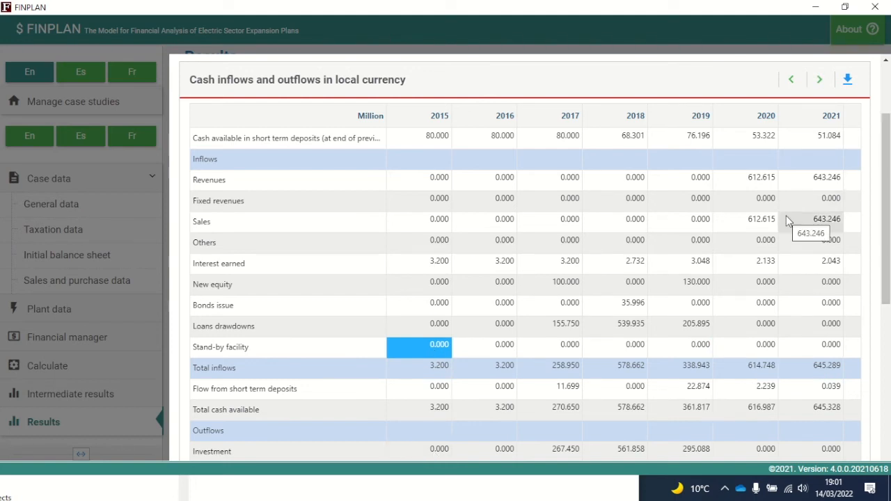
Examine the flow from short term deposits from 2015 to 2021, and close the cash flow results.
scroll(788, 221, down, 2)
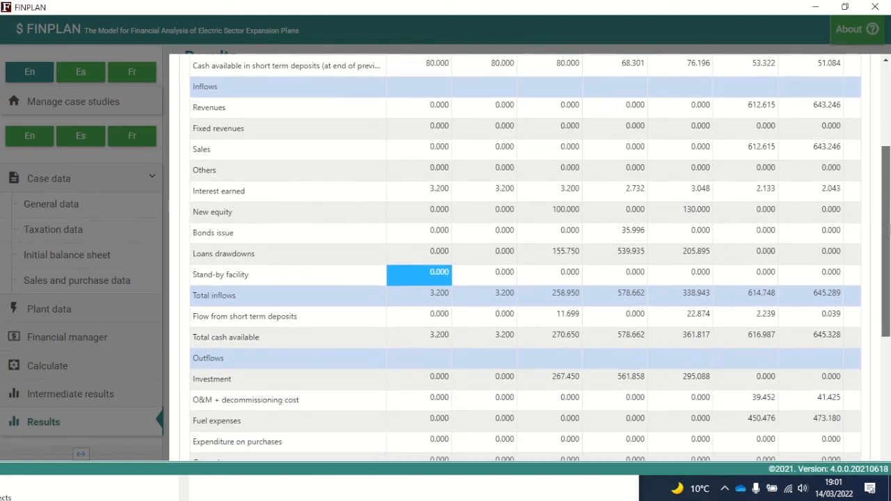
click(412, 318)
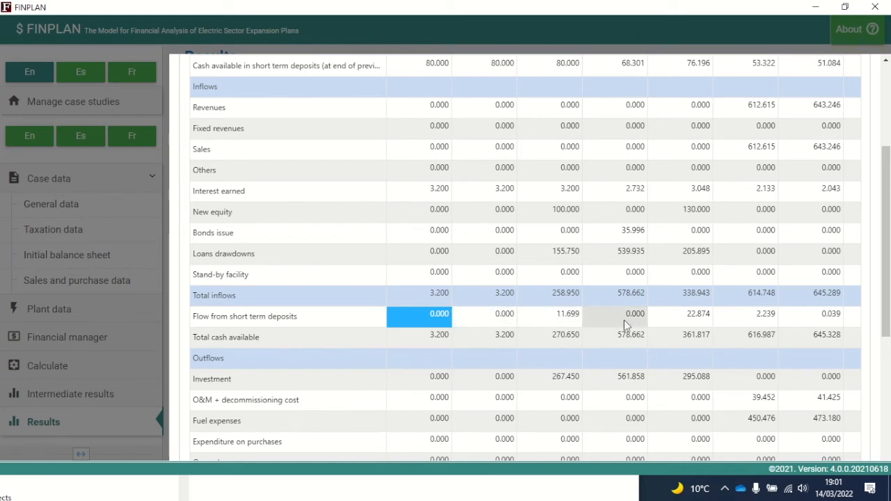
click(573, 314)
scroll(854, 287, up, 1)
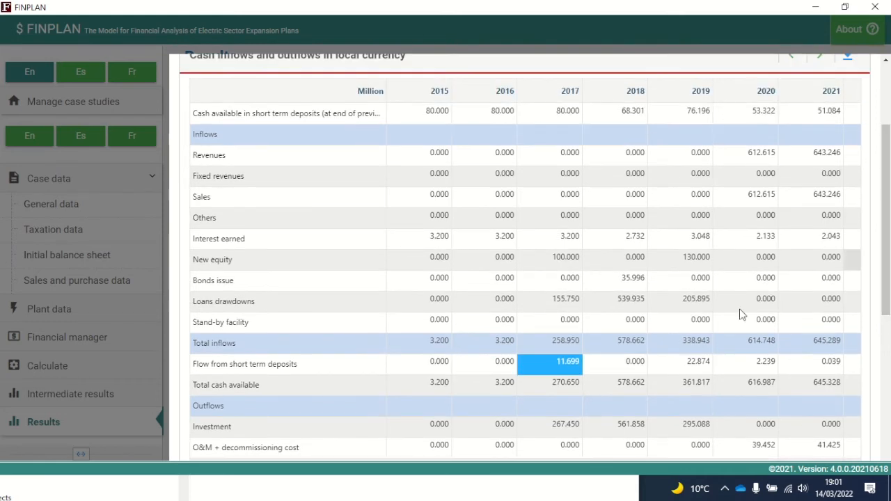
click(699, 364)
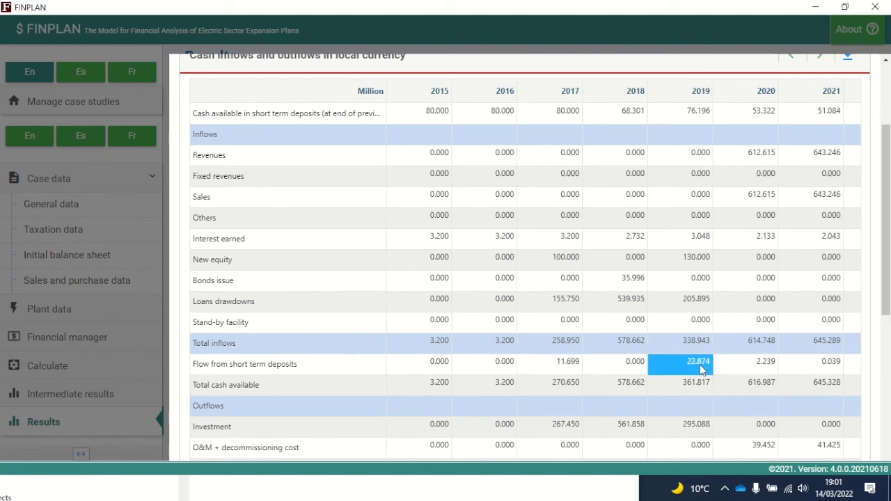
click(757, 364)
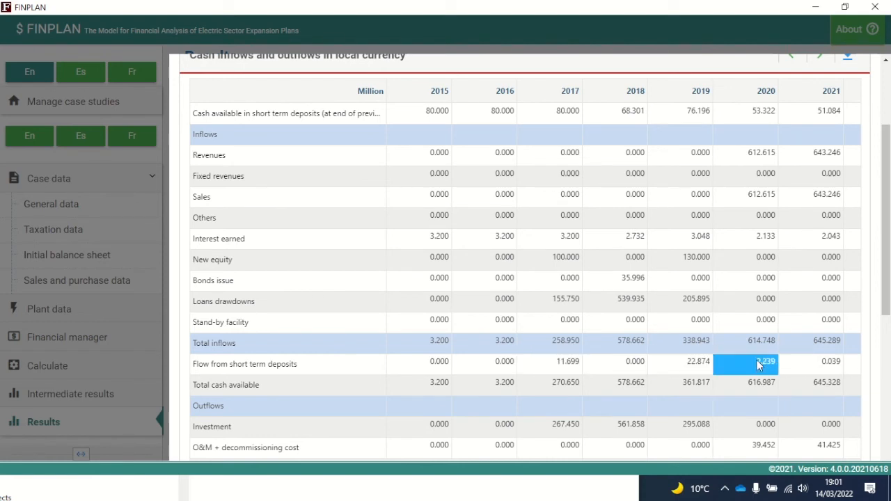
click(825, 366)
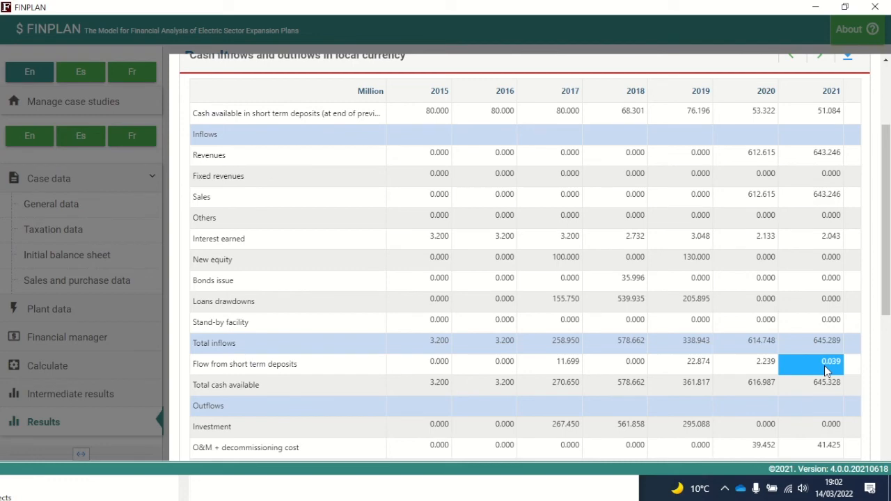
scroll(849, 174, up, 3)
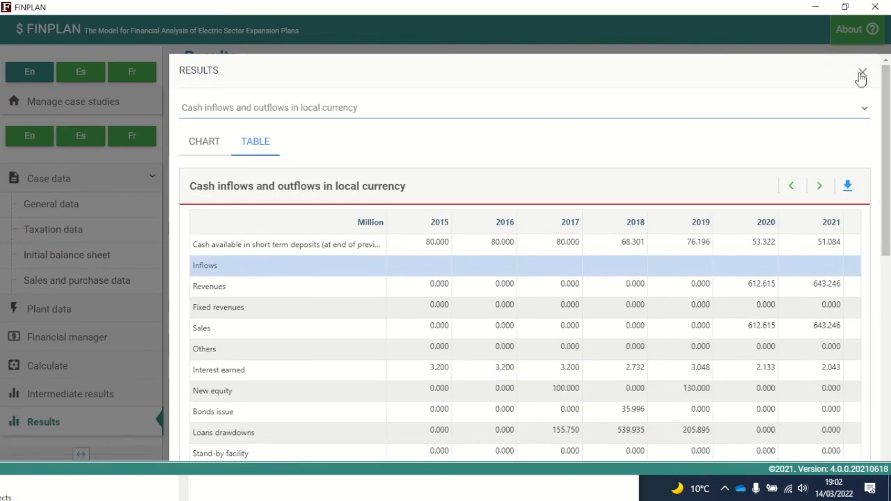
click(862, 74)
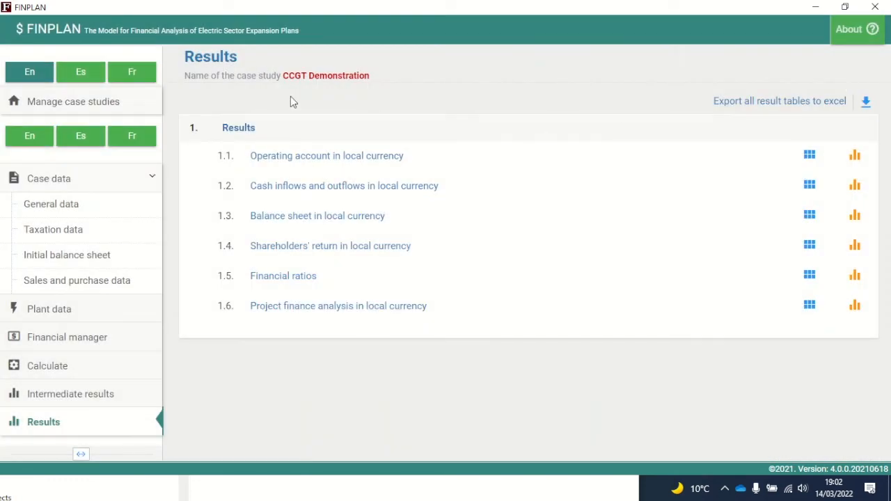
Duplicate the CCGT Demonstration case study, rename the copy as CCGT Demonstration - Balanced and save it.
click(88, 110)
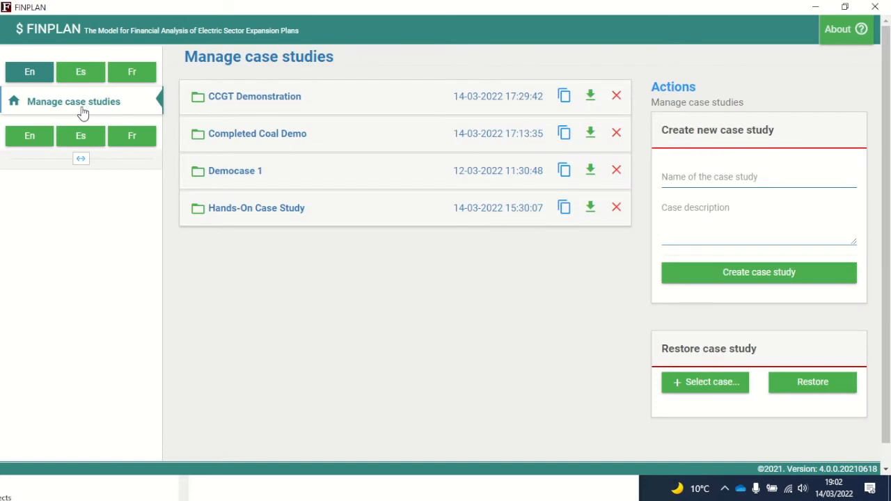
click(564, 96)
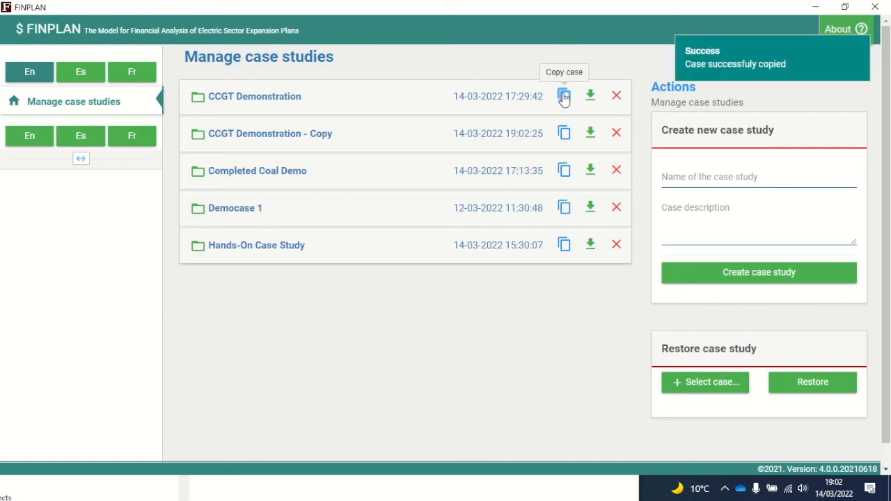
click(276, 136)
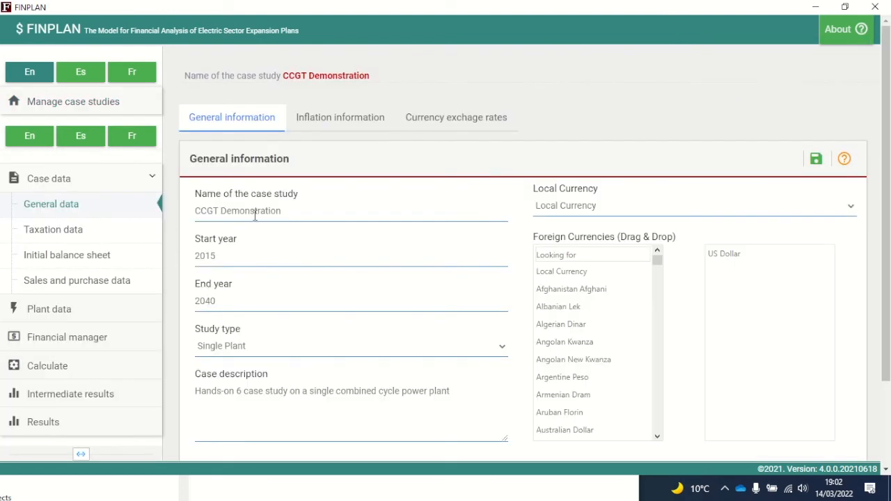
click(285, 210)
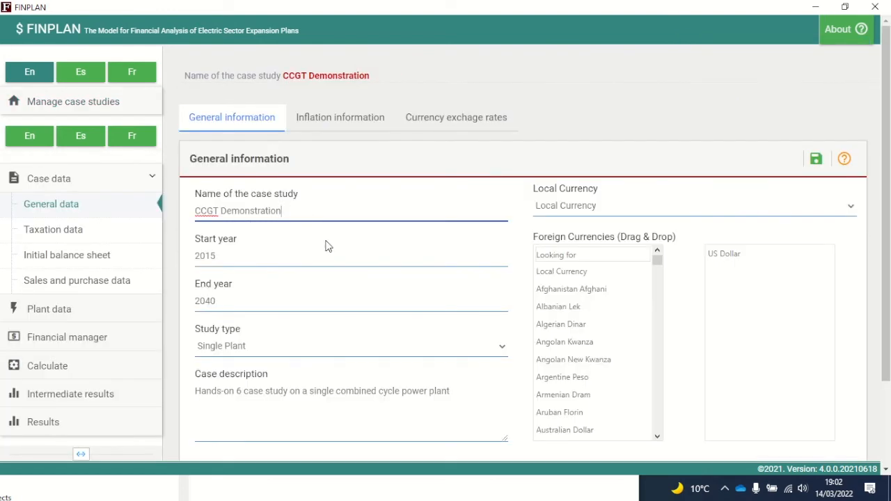
text(Balanced)
click(816, 161)
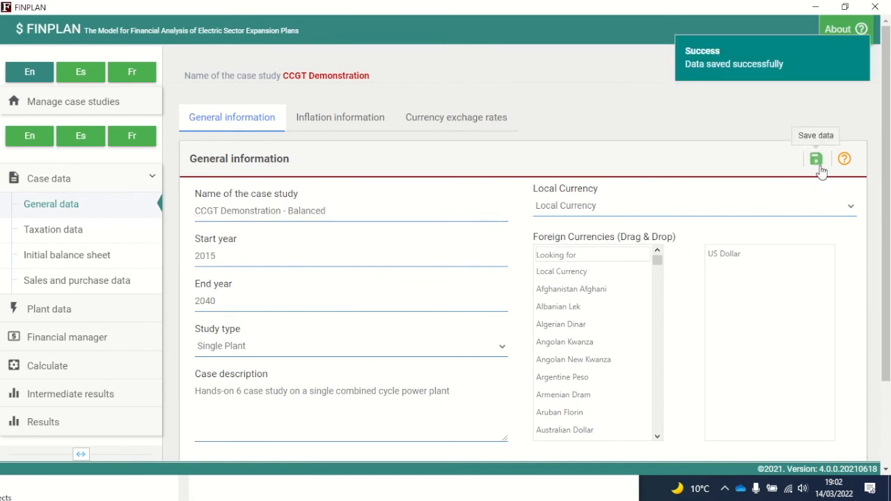
Reopen the CCGT Demonstration - Balanced case study from the case list and go to its equity data.
click(106, 103)
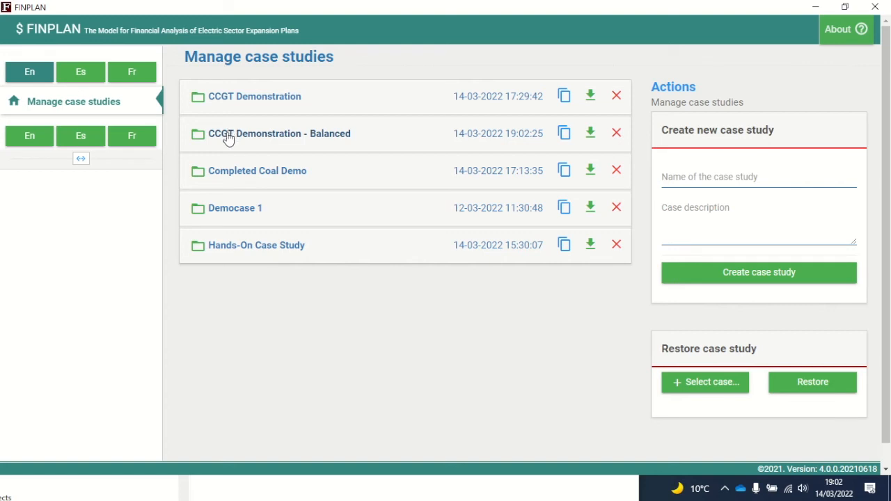
click(333, 134)
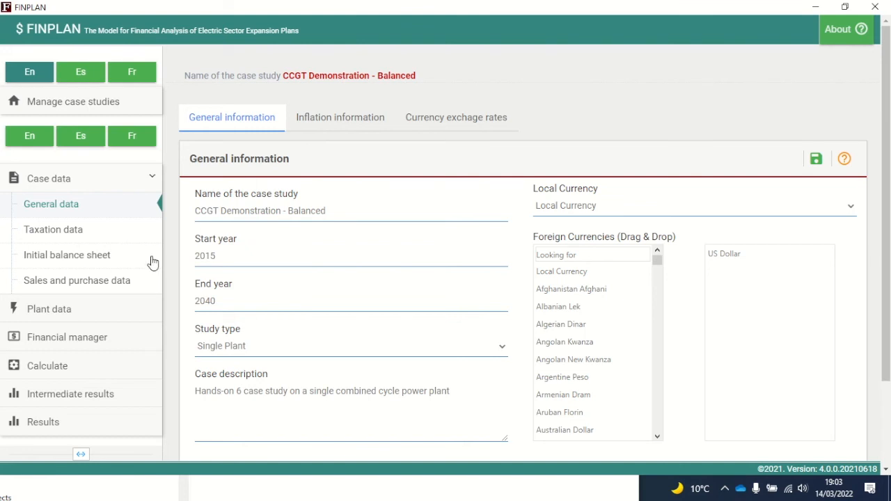
click(76, 339)
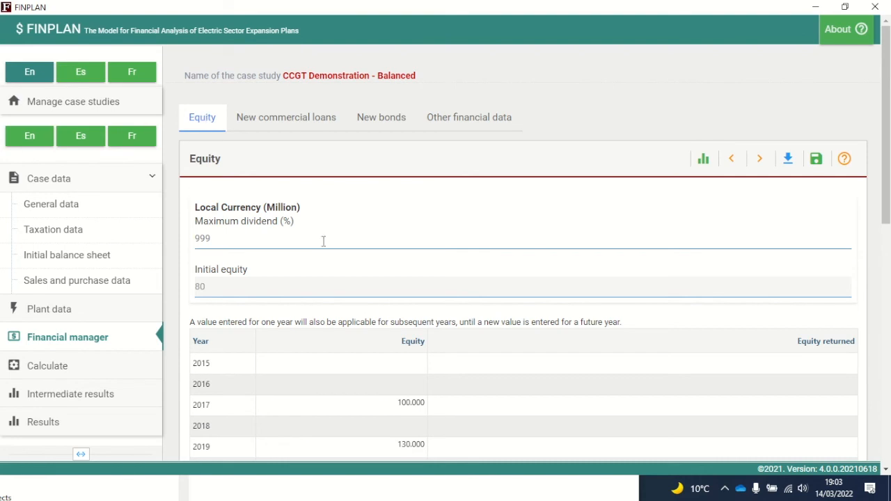
Set the 2017 equity to 30 million in local currency and save the equity data.
scroll(327, 250, down, 1)
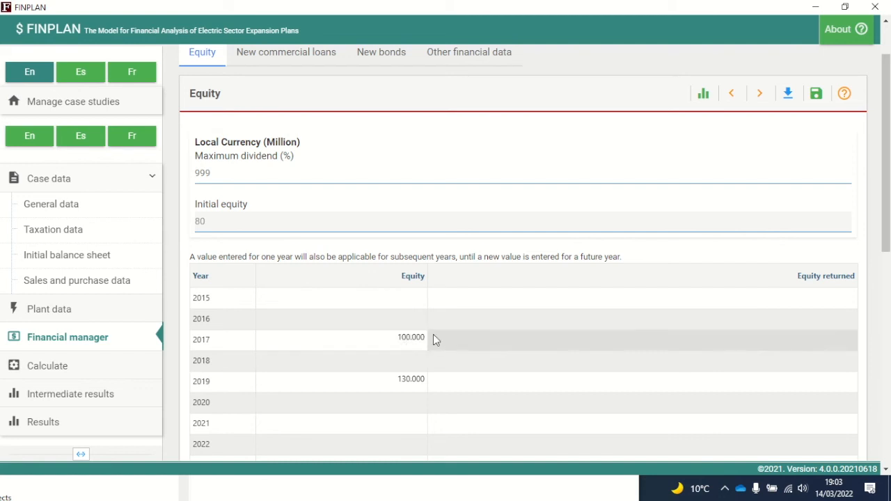
click(403, 342)
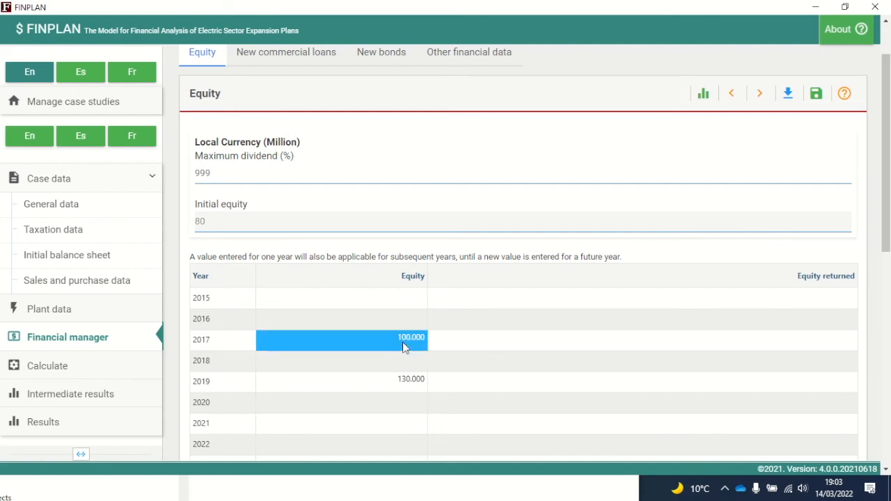
click(402, 341)
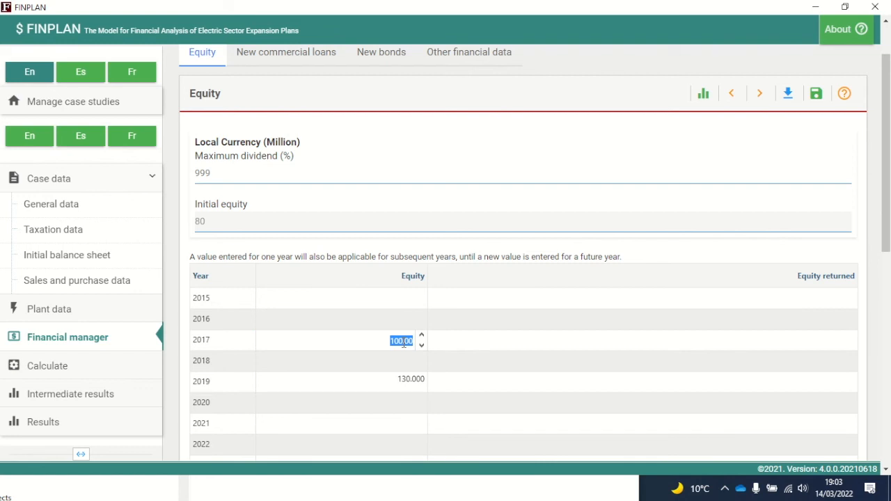
text(30)
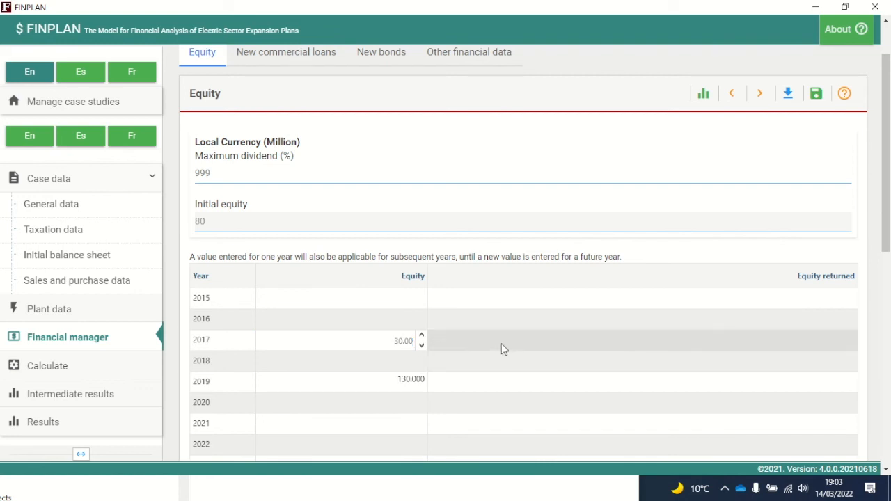
click(476, 343)
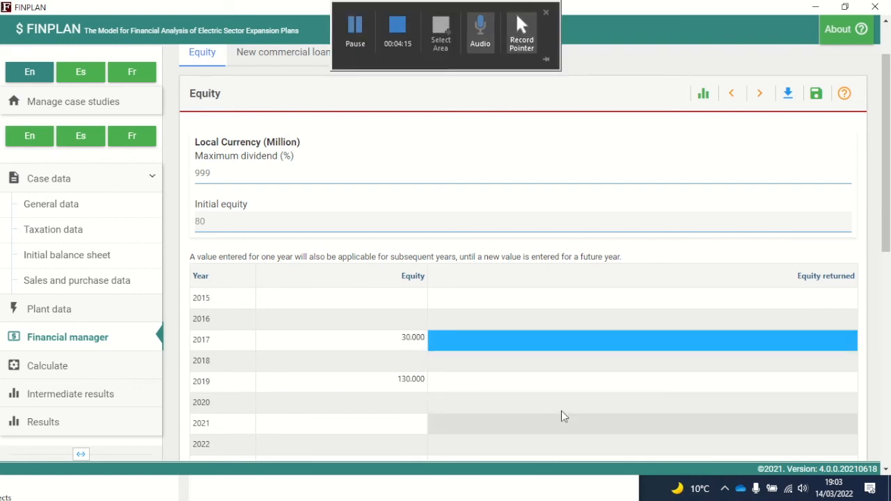
click(817, 101)
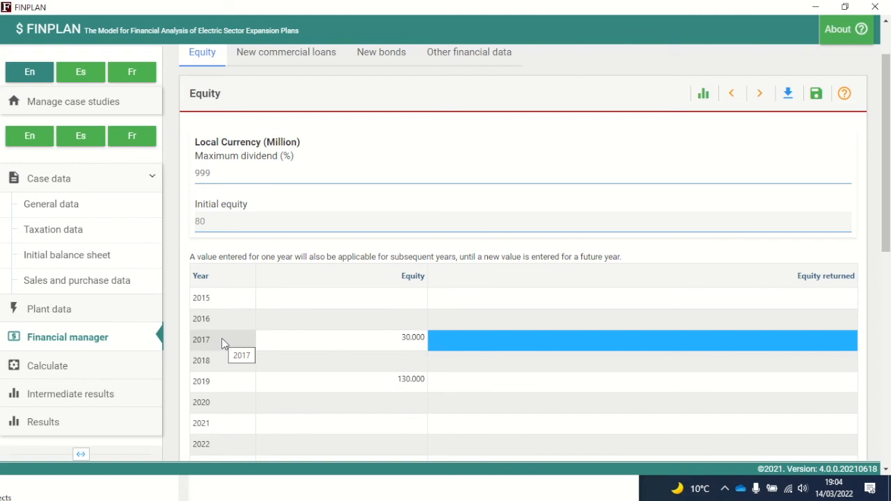
Open the financial ratios results table of the balanced case and review its ratios for 2015 to 2021.
click(67, 424)
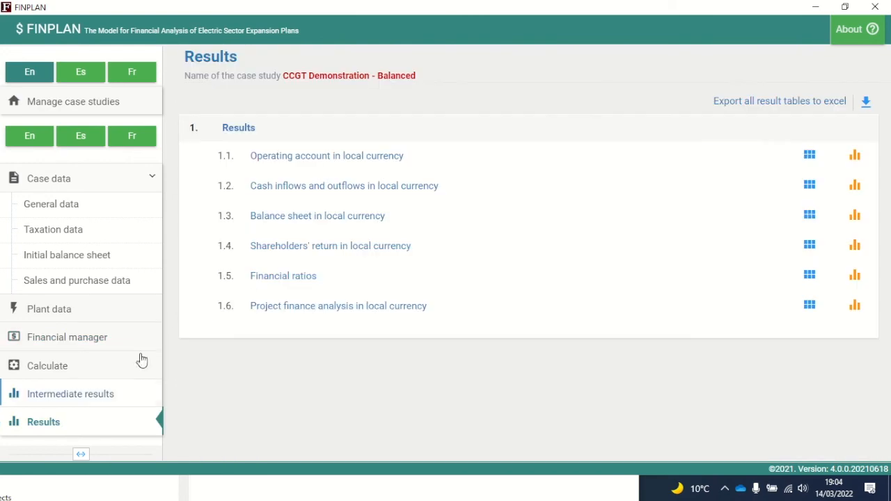
click(268, 282)
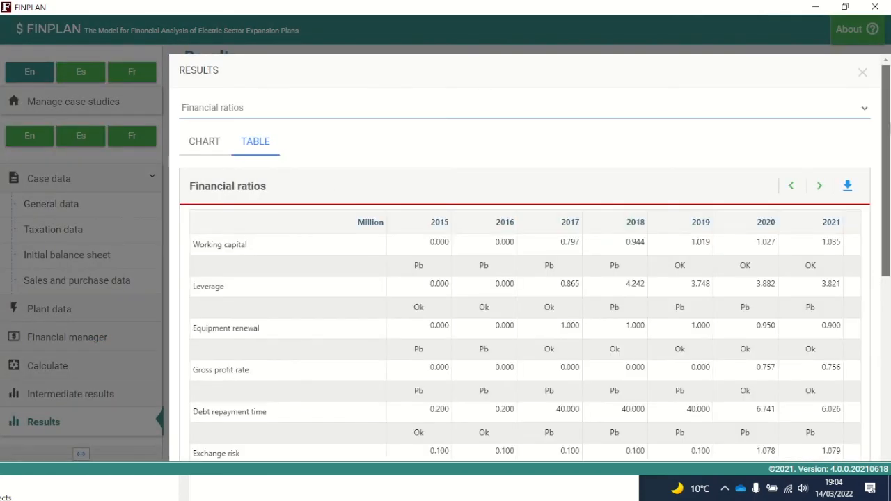
scroll(534, 260, down, 1)
scroll(535, 260, down, 5)
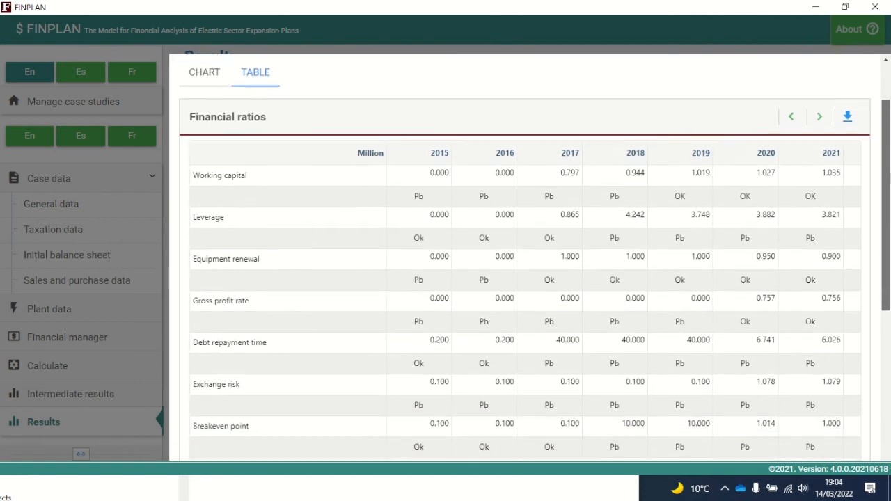
scroll(526, 258, down, 1)
scroll(525, 257, up, 1)
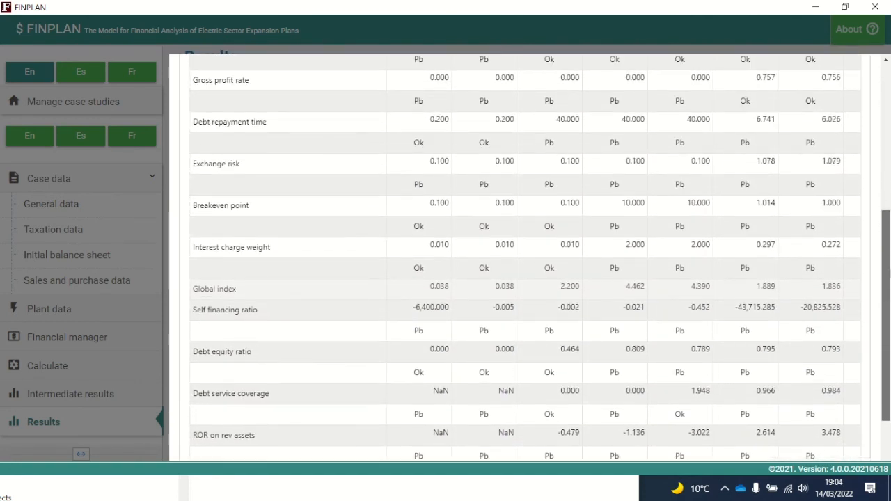
scroll(526, 257, up, 3)
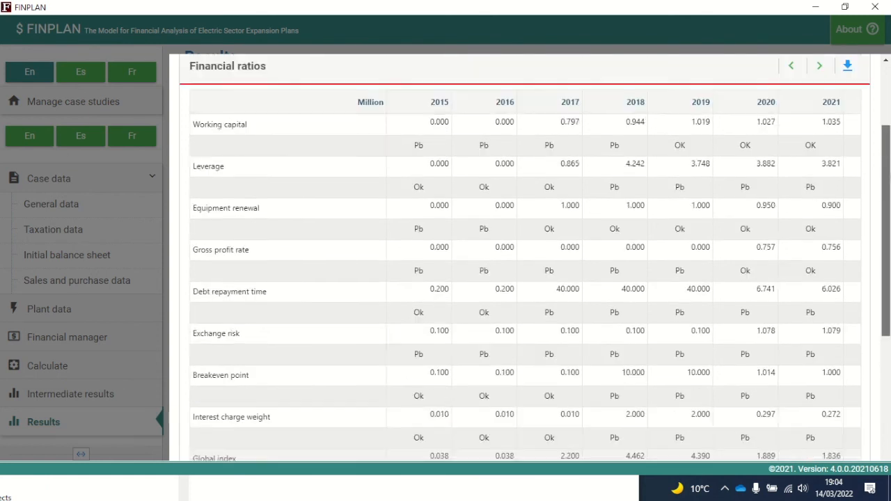
Examine the 2018 financial ratios from working capital down to the debt equity ratio and close the results table.
scroll(534, 257, up, 1)
click(616, 146)
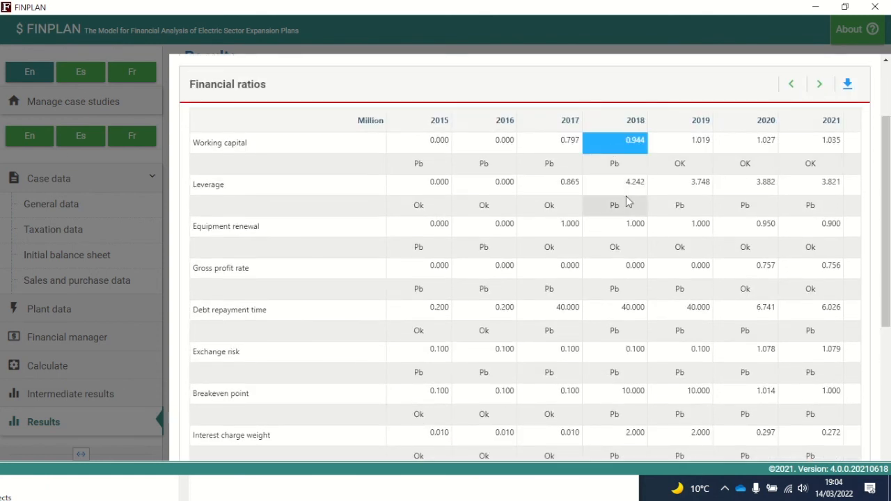
key(Down)
key(Down)
key(Down)
key(Down)
key(Down)
key(Down)
key(Down)
key(Down)
key(Down)
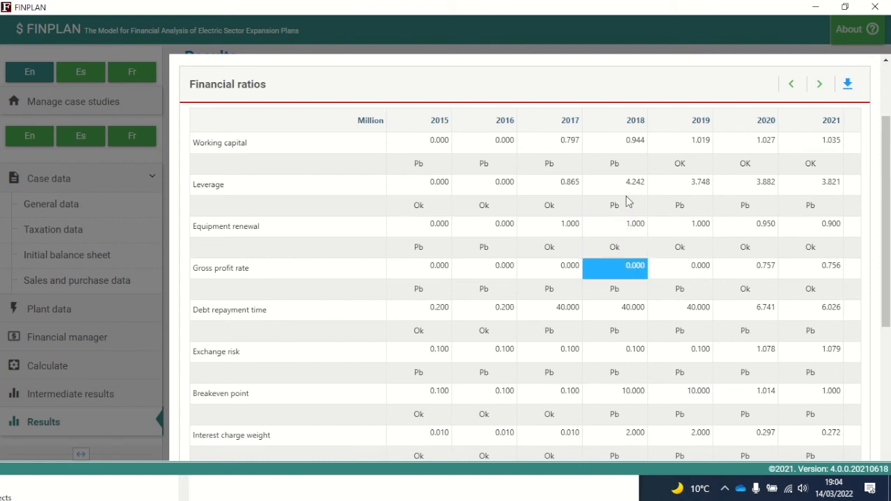
drag(886, 160, 886, 274)
click(616, 316)
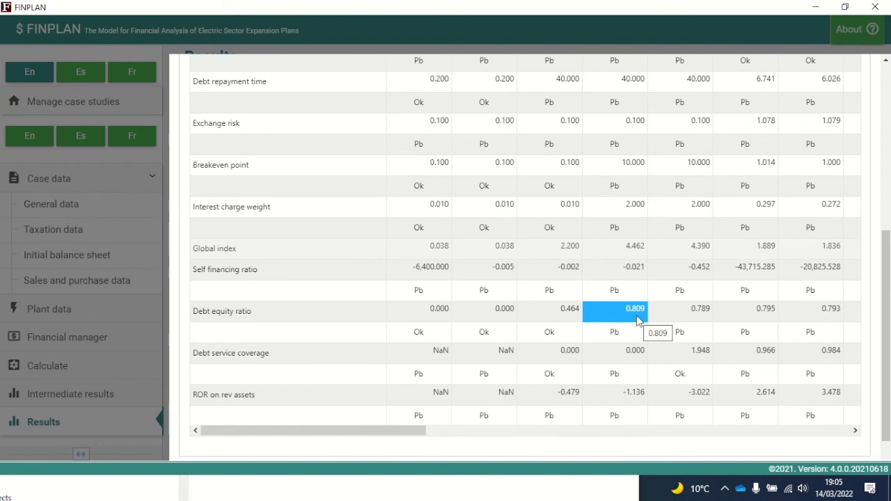
drag(885, 229, 862, 57)
click(861, 72)
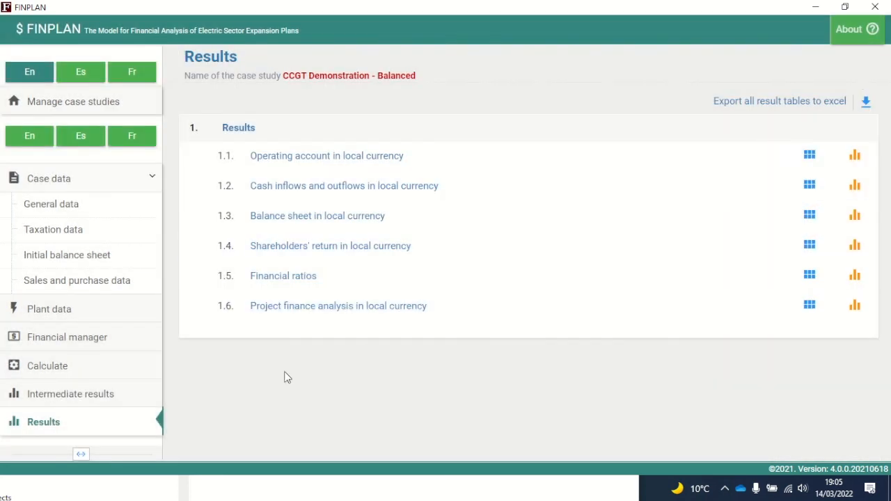
Set the 2018 US dollar issue of new bonds to 0 in the financial manager and save the bond data.
click(60, 348)
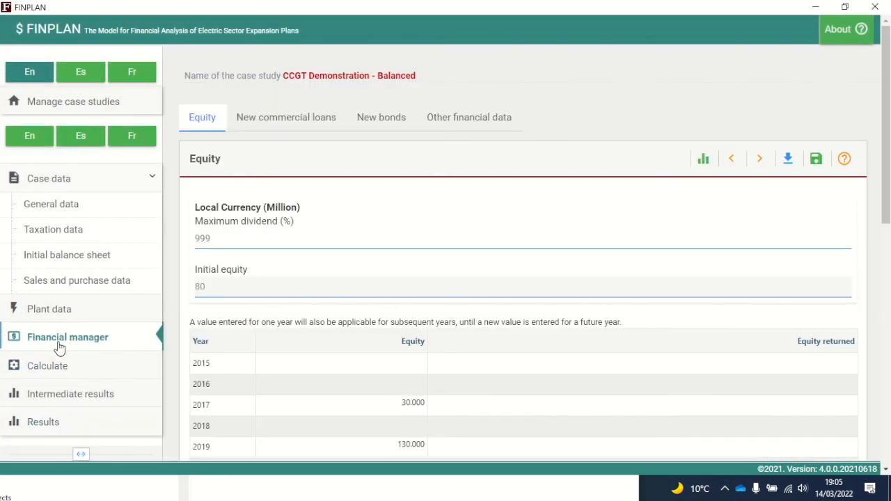
click(381, 120)
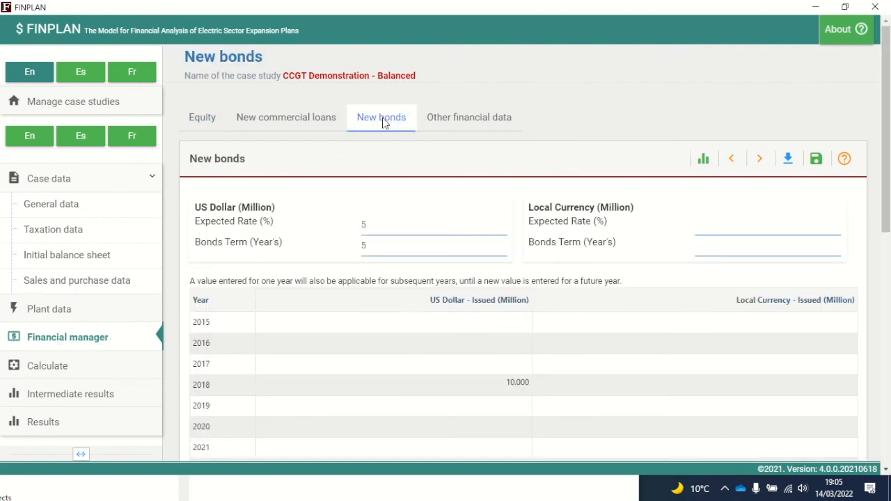
click(466, 384)
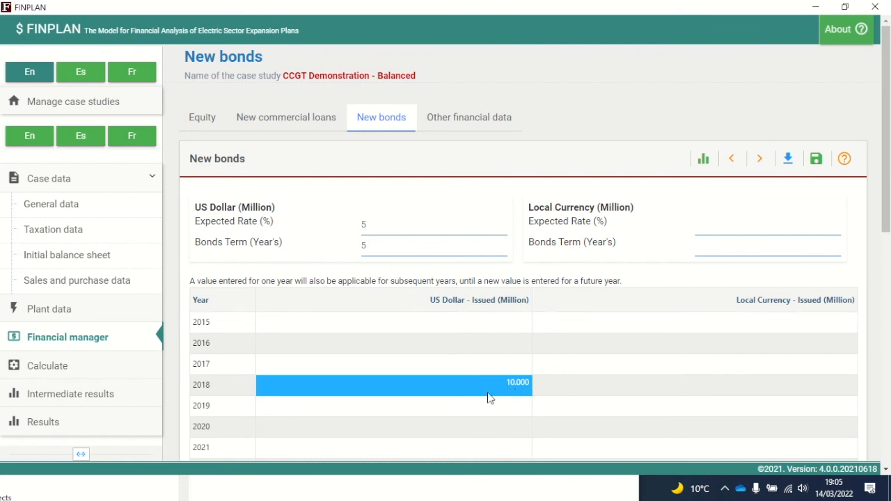
double_click(516, 392)
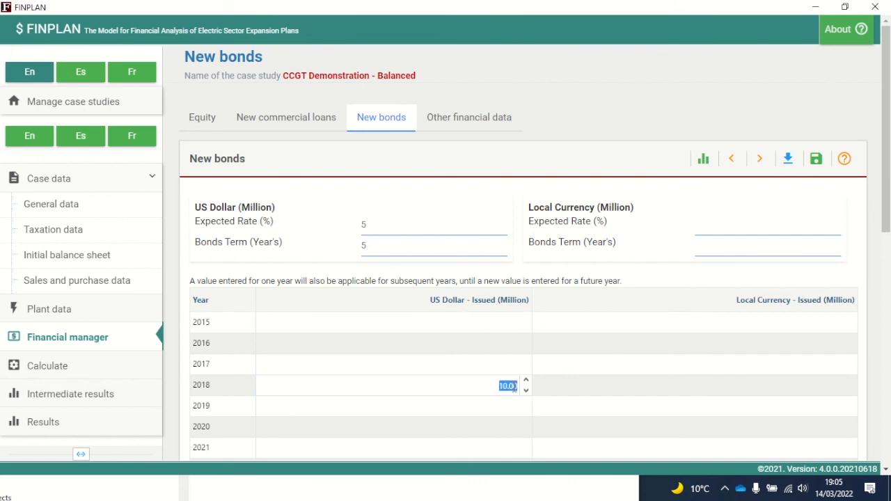
text(0)
click(633, 291)
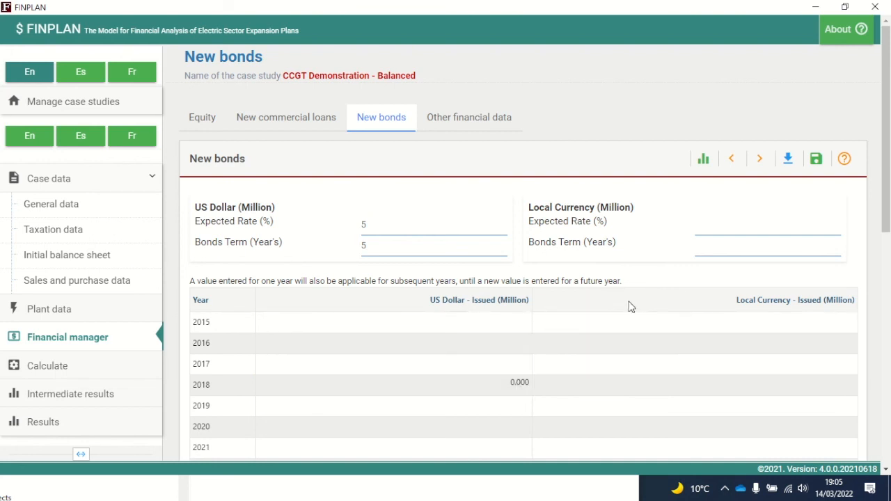
click(817, 159)
Set the 2018 US dollar drawdown of the new commercial loans to 30 million and save the loan data.
click(277, 125)
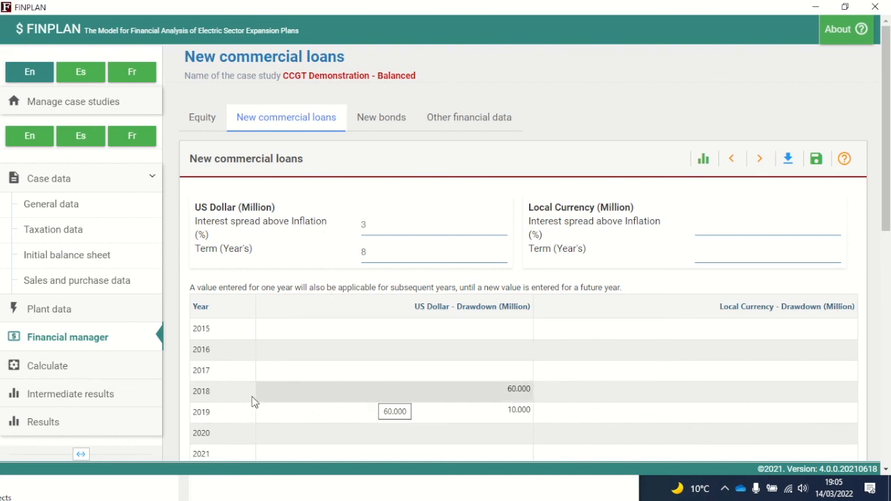
click(410, 393)
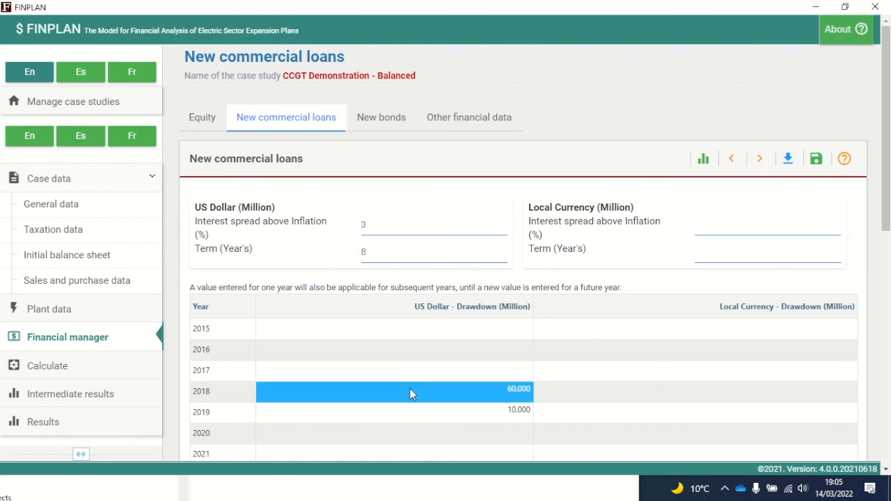
double_click(513, 394)
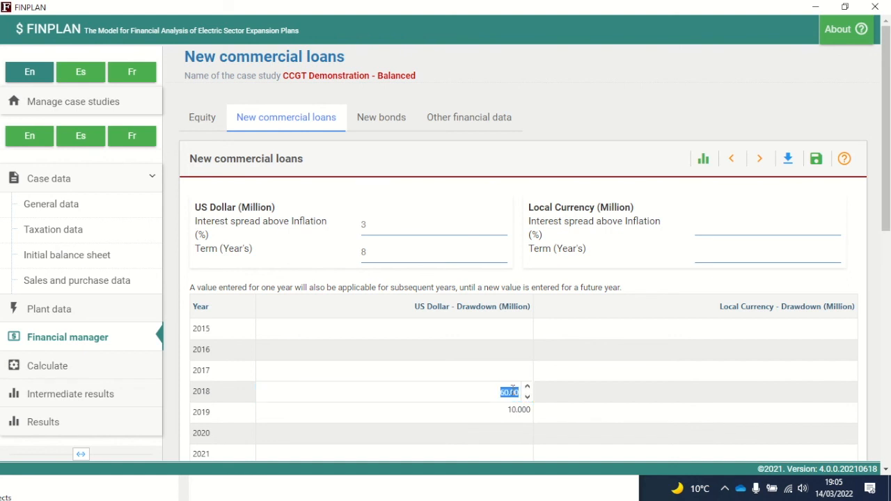
text(30)
click(781, 195)
click(815, 158)
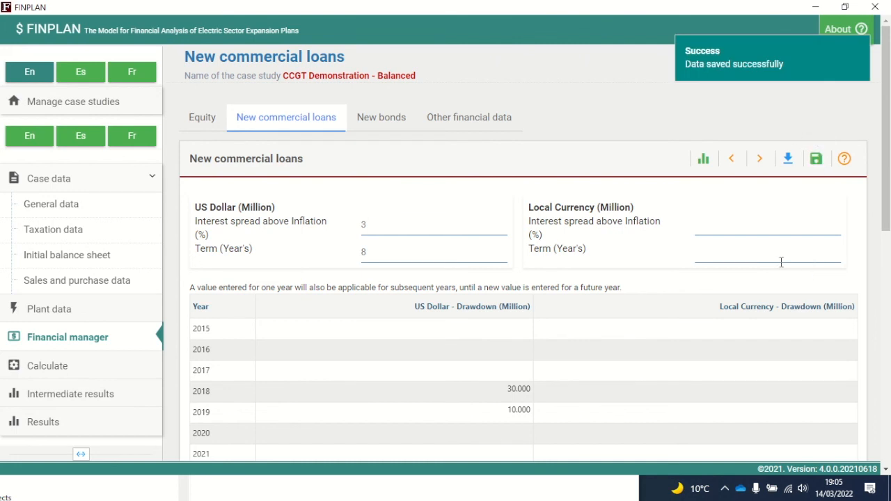
Set the 2018 equity to 140 million in local currency and save the equity data.
click(207, 122)
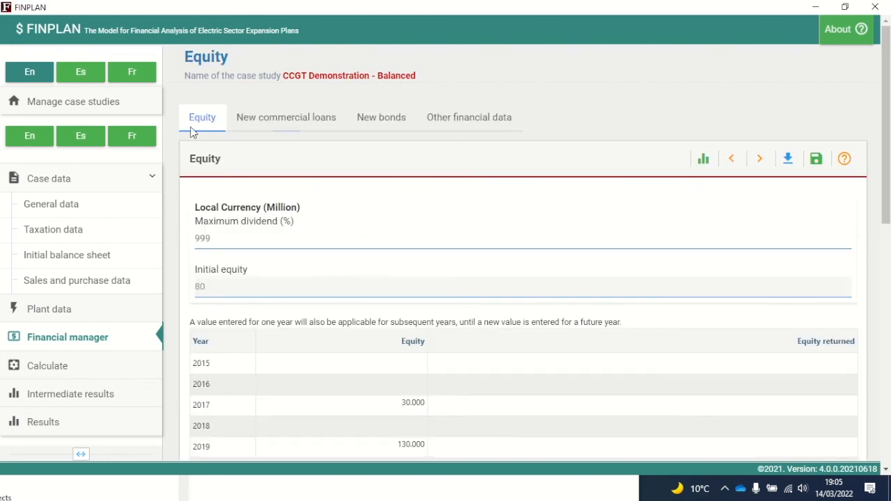
scroll(372, 400, down, 1)
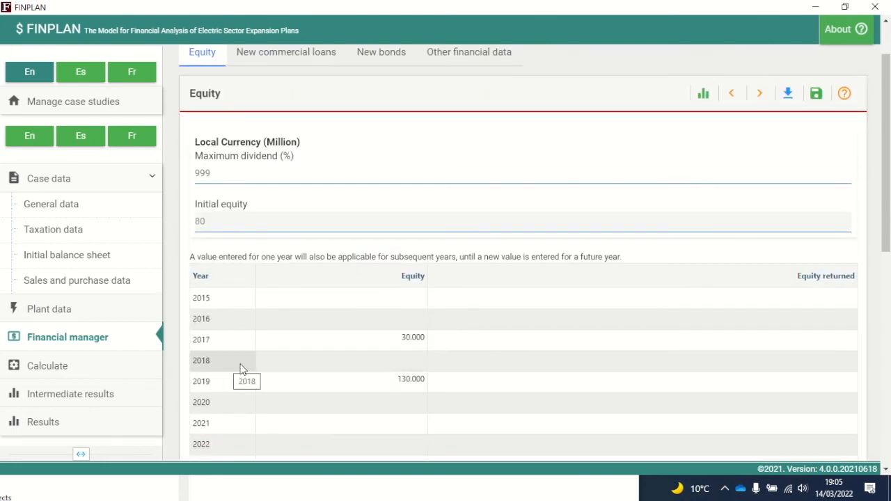
click(286, 361)
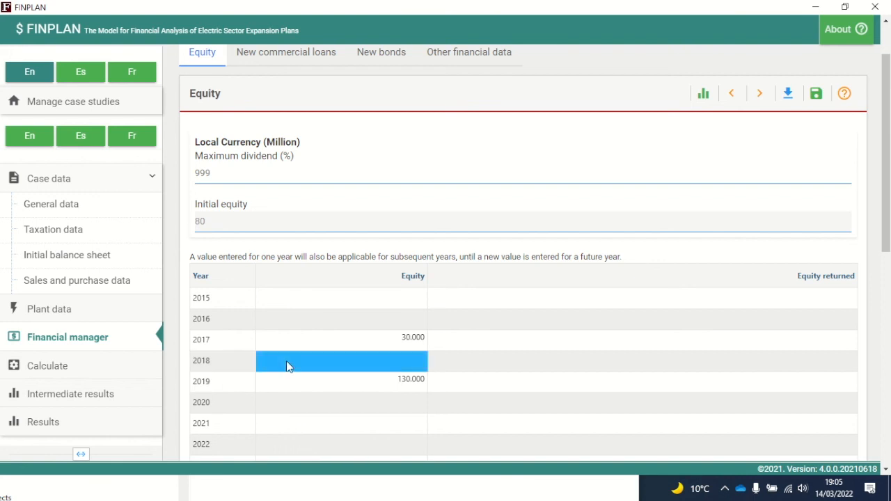
text(10040)
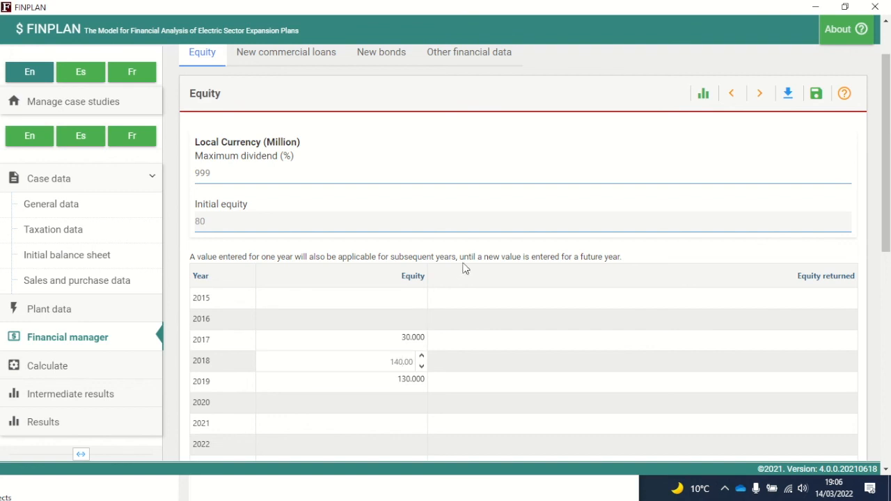
click(465, 362)
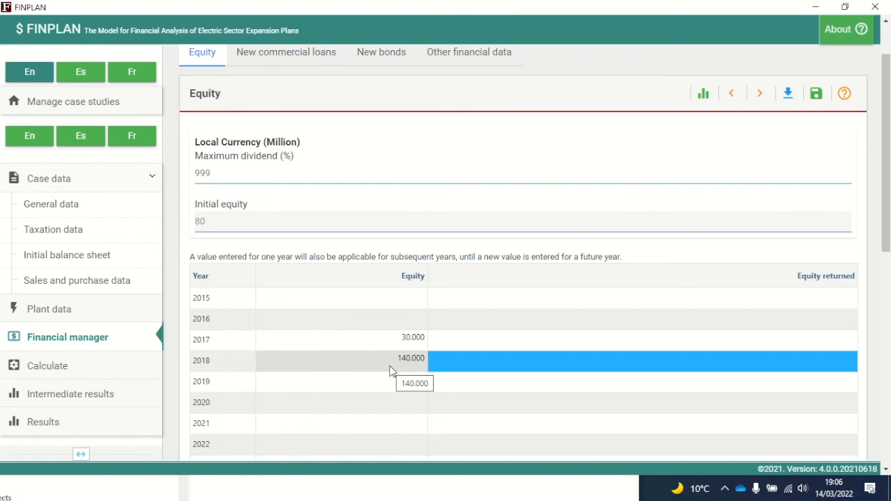
click(816, 95)
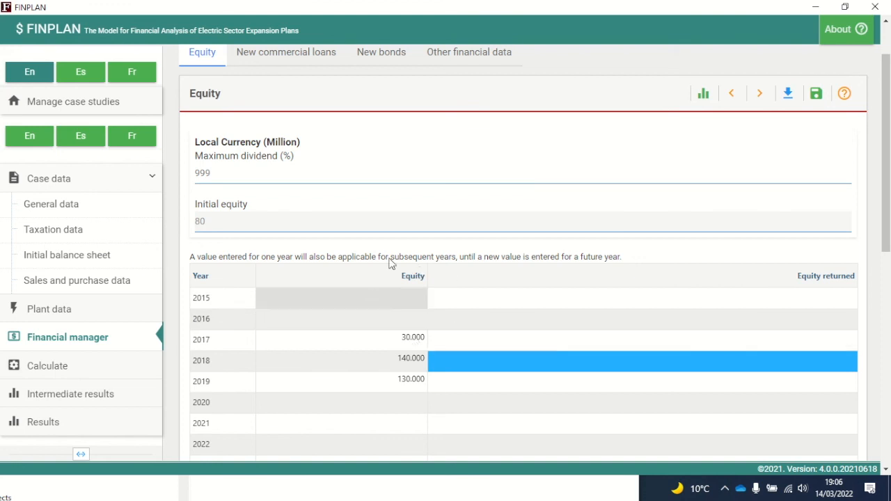
Recalculate the balanced case and check its short-term deposit cash for 2018 to 2020 in the cash inflows and outflows table.
click(62, 374)
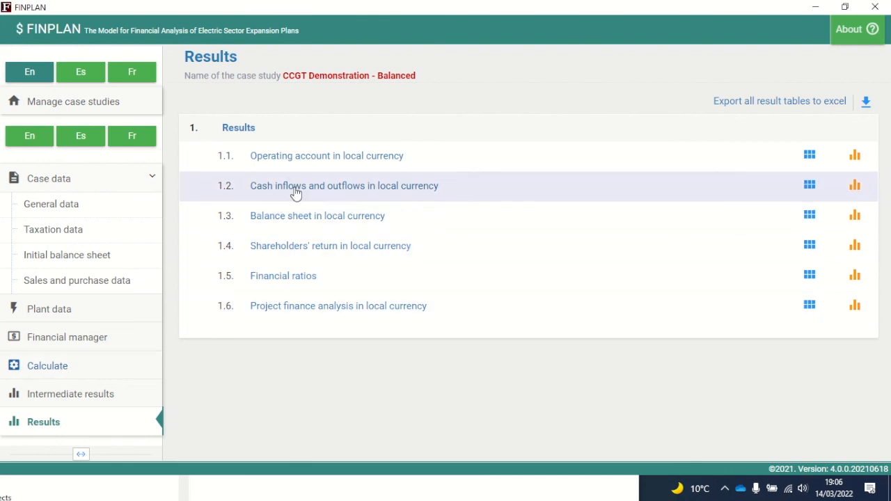
click(330, 195)
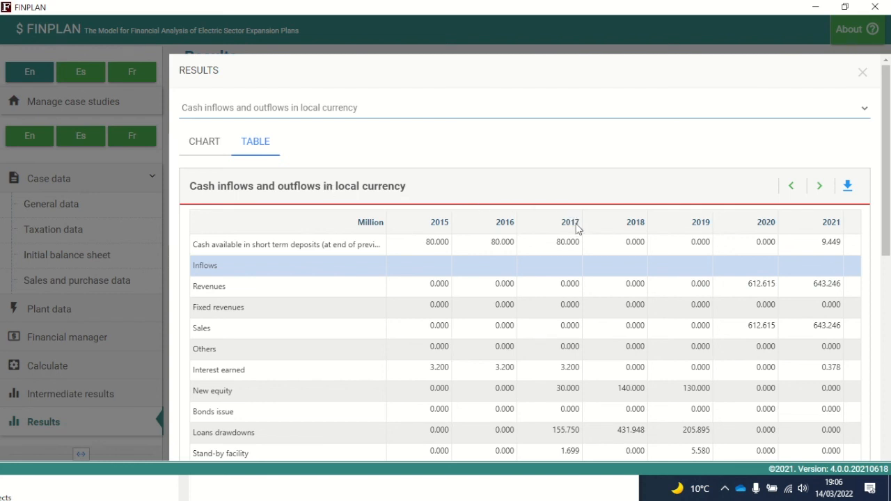
click(632, 248)
click(692, 245)
click(742, 247)
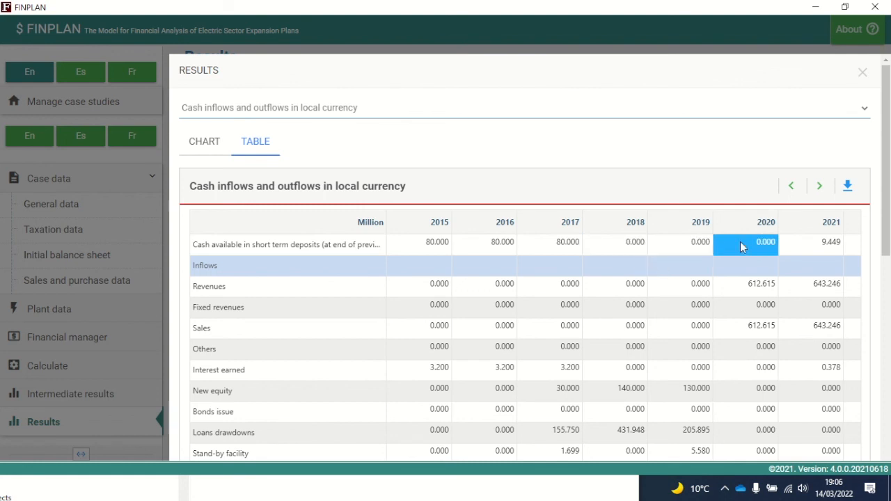
click(633, 250)
click(689, 250)
click(725, 243)
Check the stand-by facility amounts from 2017 to 2021 in the cash inflows and outflows table.
drag(886, 200, 886, 273)
click(557, 291)
click(673, 291)
click(770, 290)
click(819, 291)
drag(884, 267, 884, 250)
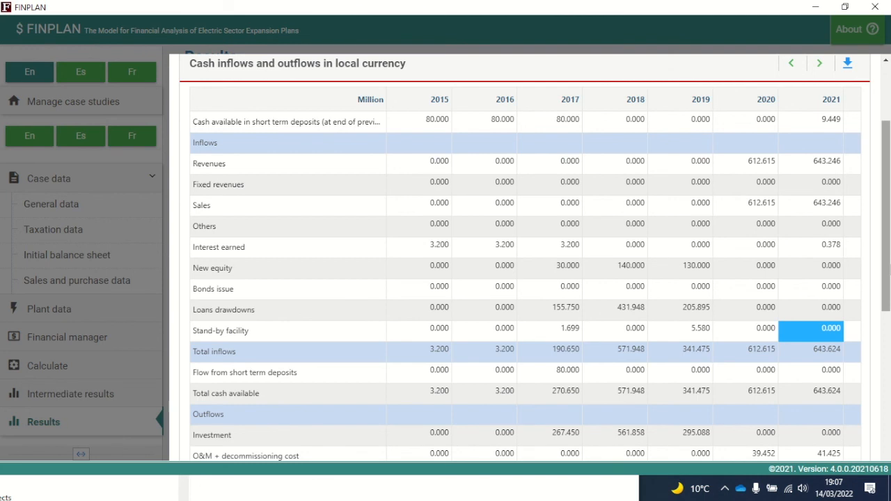
scroll(851, 65, up, 3)
Switch the results to the financial ratios table, review the ratios down to the debt service coverage for 2017 to 2021 and close it.
click(712, 111)
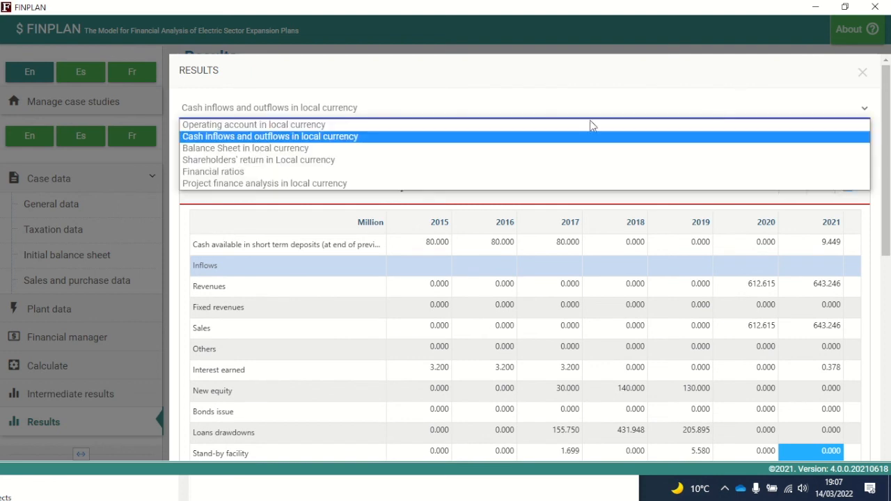
click(352, 174)
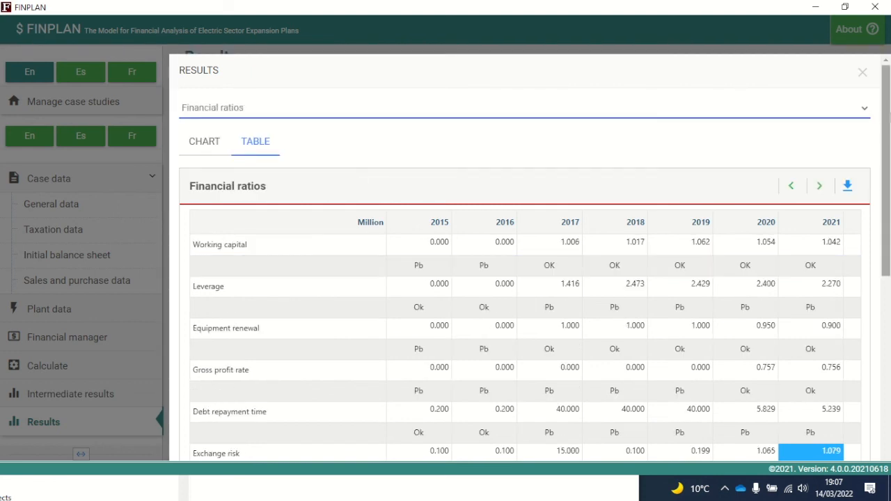
scroll(522, 279, down, 1)
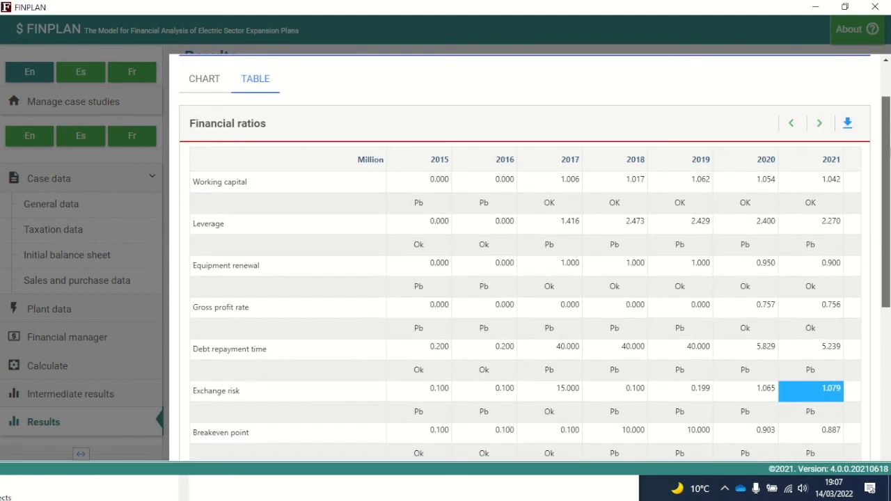
scroll(522, 278, down, 3)
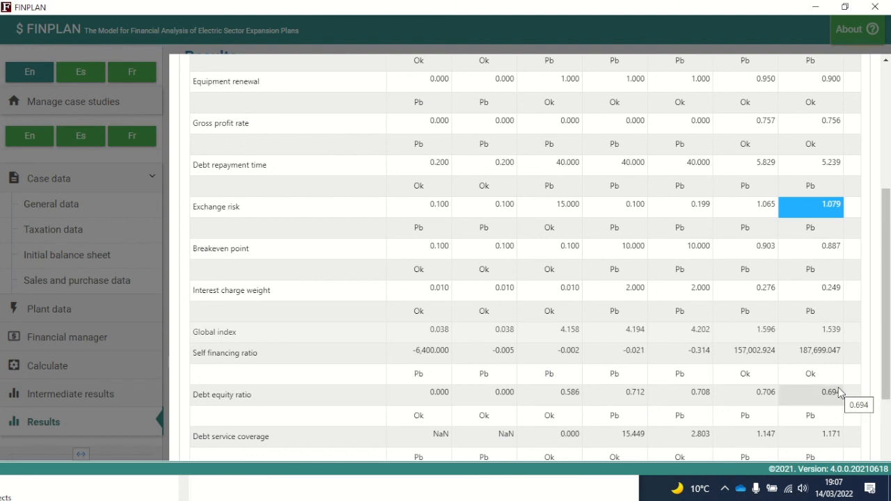
scroll(765, 379, down, 1)
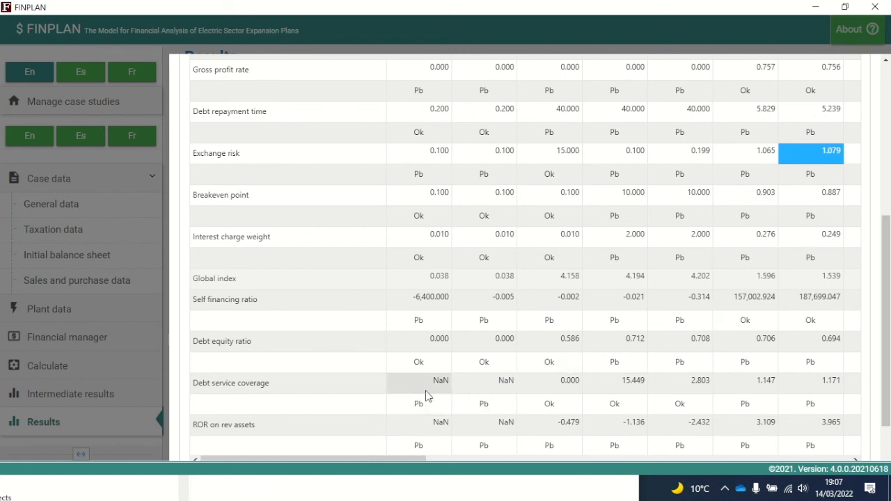
click(571, 383)
click(682, 384)
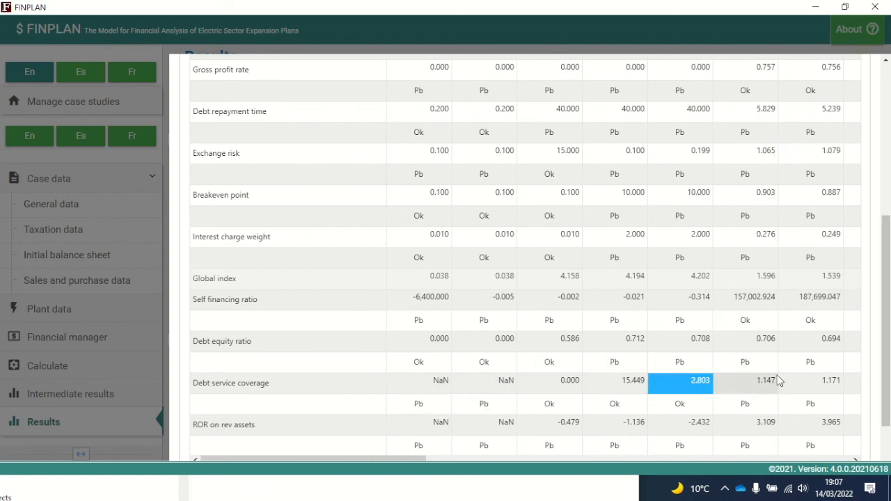
click(833, 383)
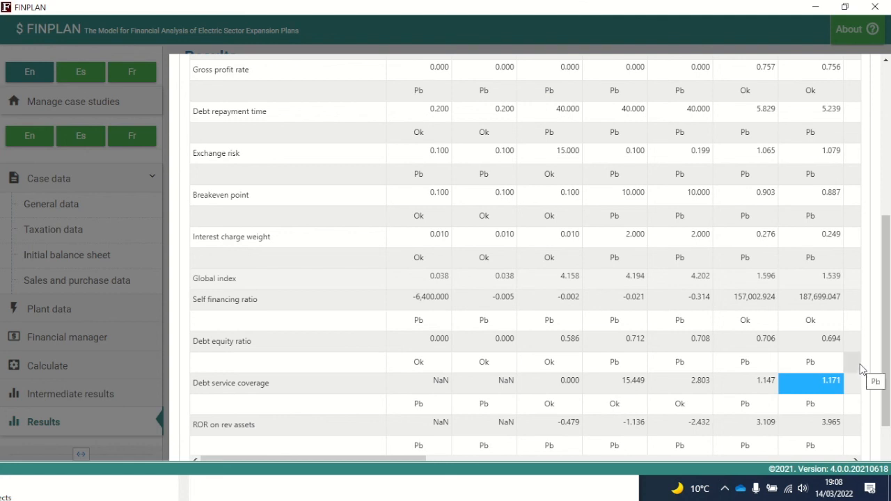
drag(888, 240, 878, 72)
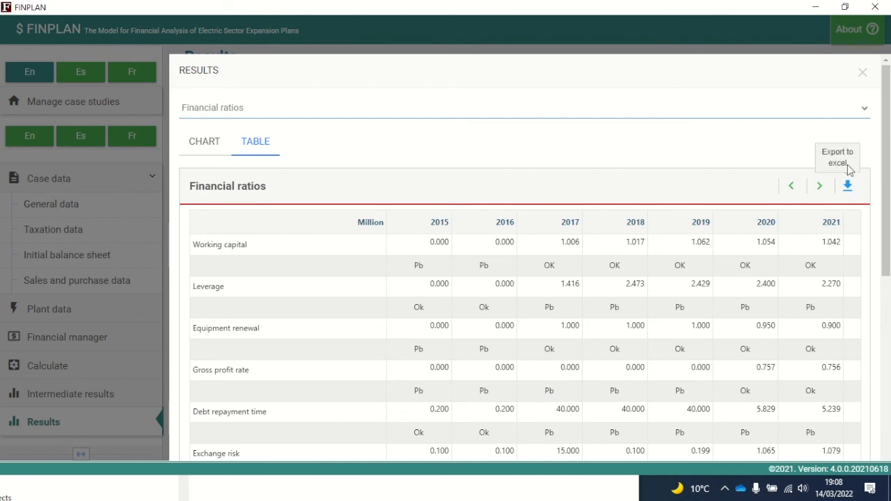
click(861, 72)
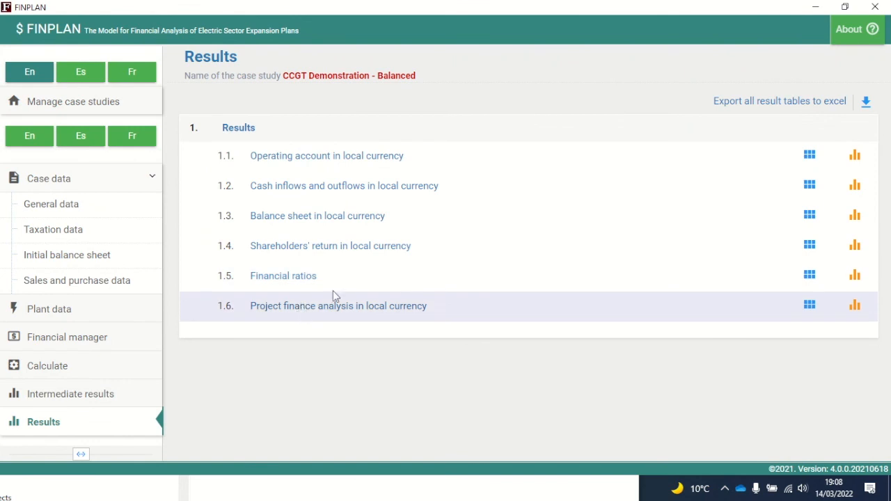